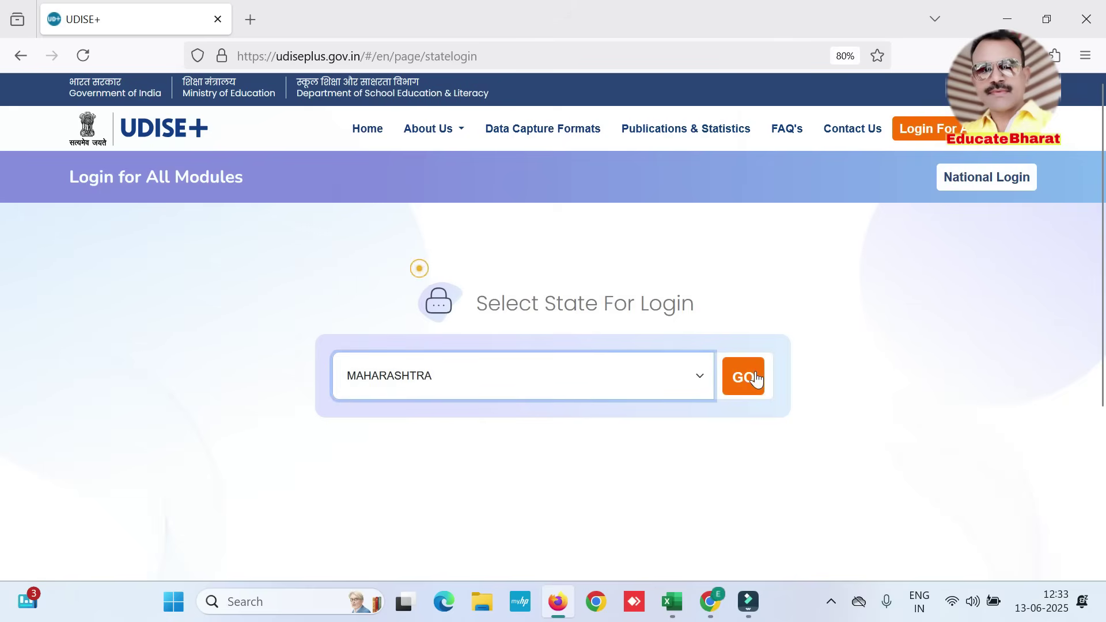
Proceed with Maharashtra as the login state and open the login page of the Students Module.
left_click(745, 377)
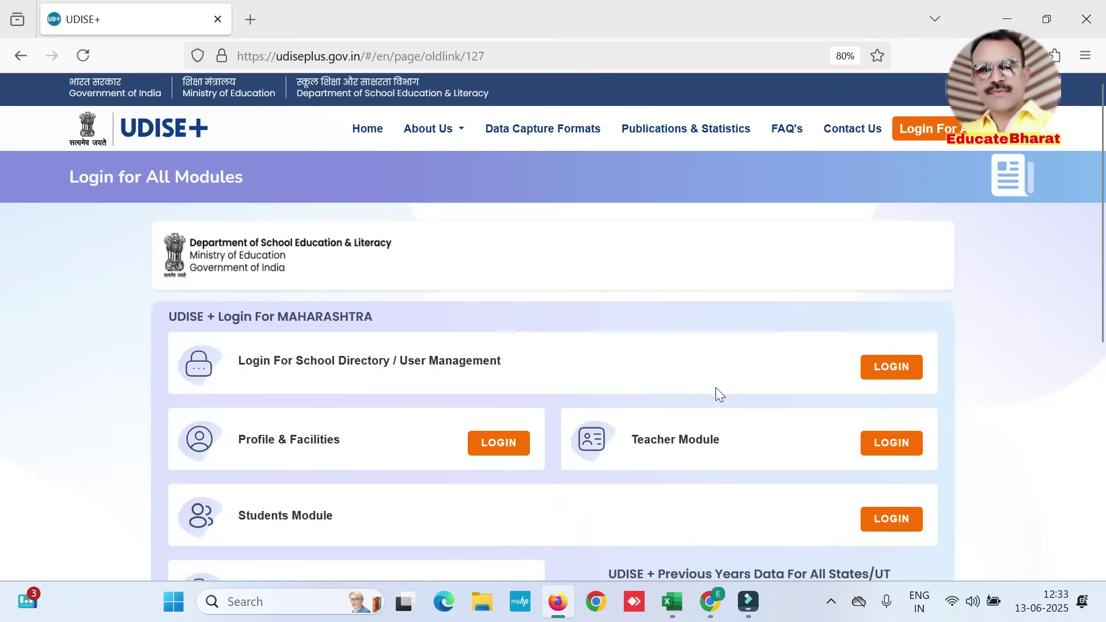
scroll(640, 489, "down", 2)
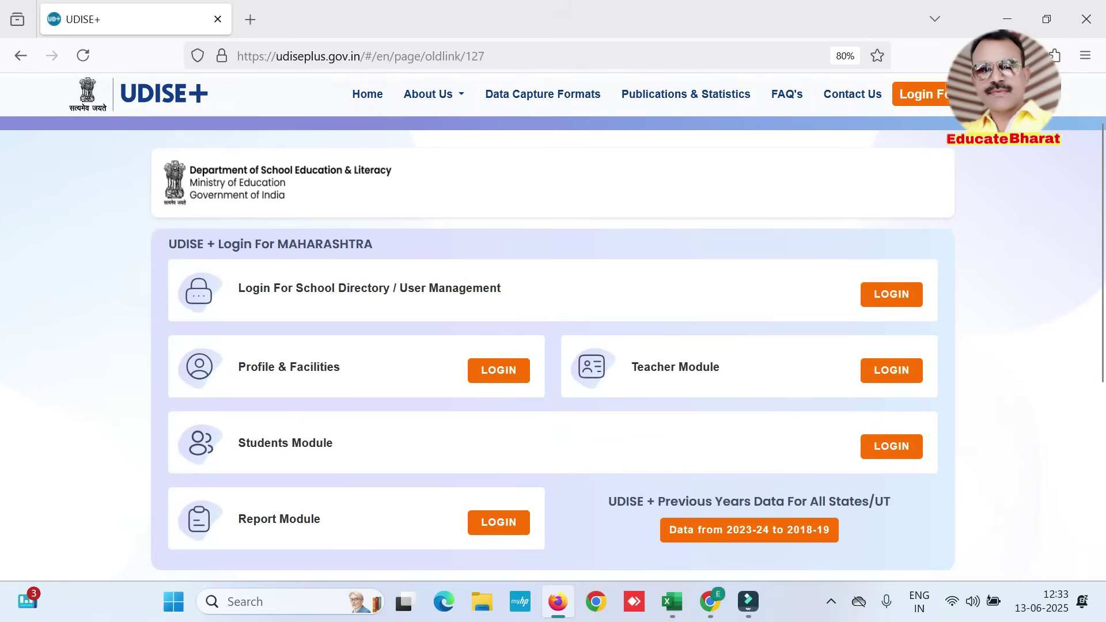
triple_click(241, 446)
left_click(886, 448)
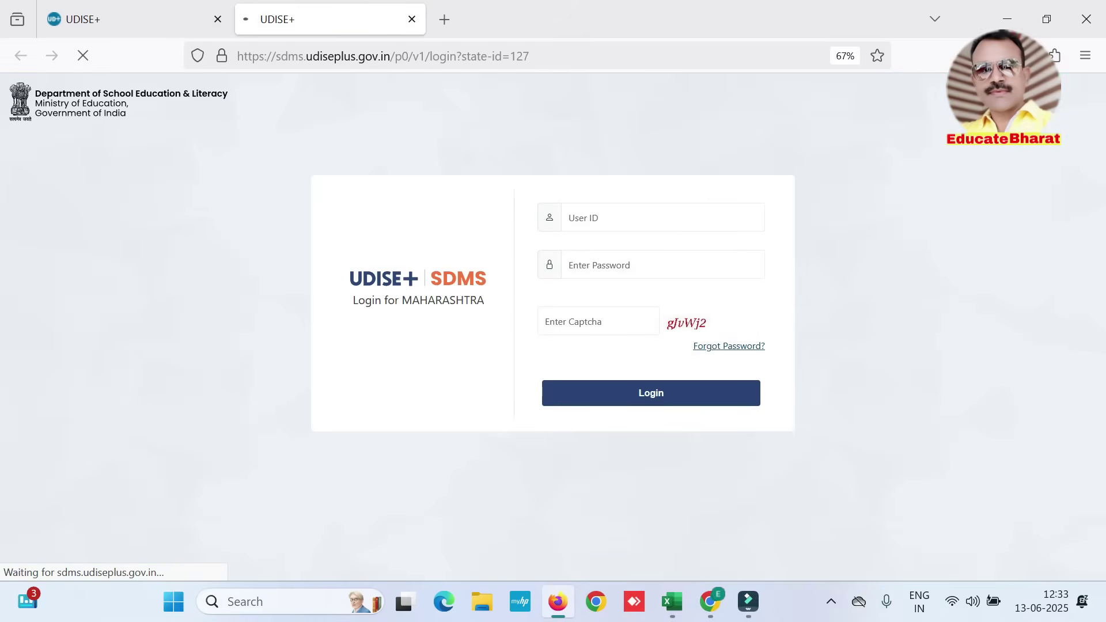
Log in with the school's user ID, account password and captcha, and decline saving the password in the browser.
left_click(646, 218)
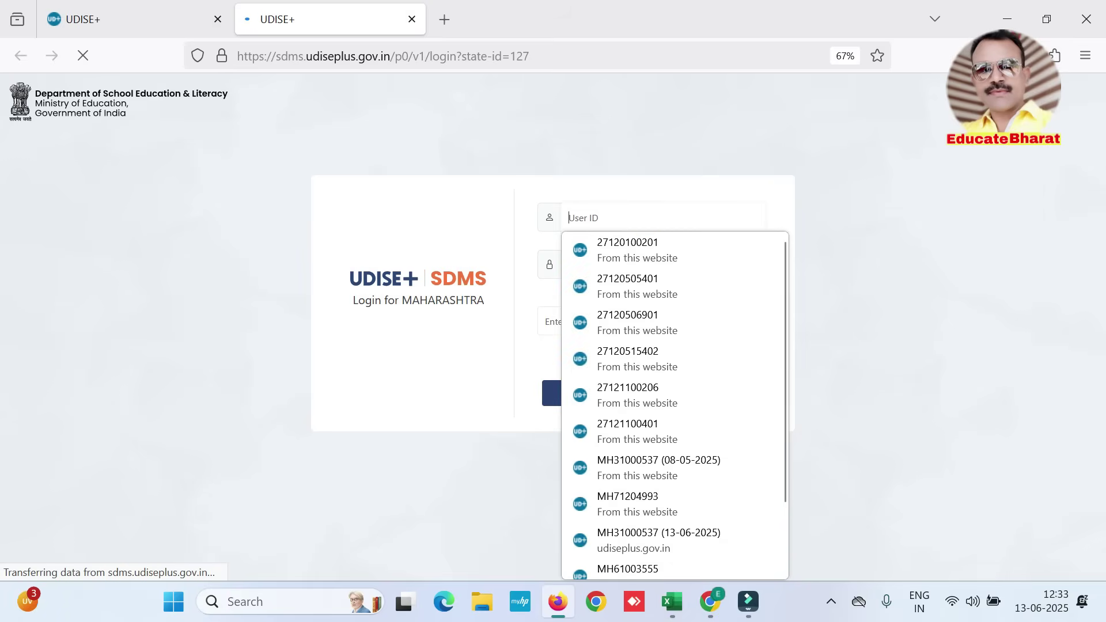
type("27120105435")
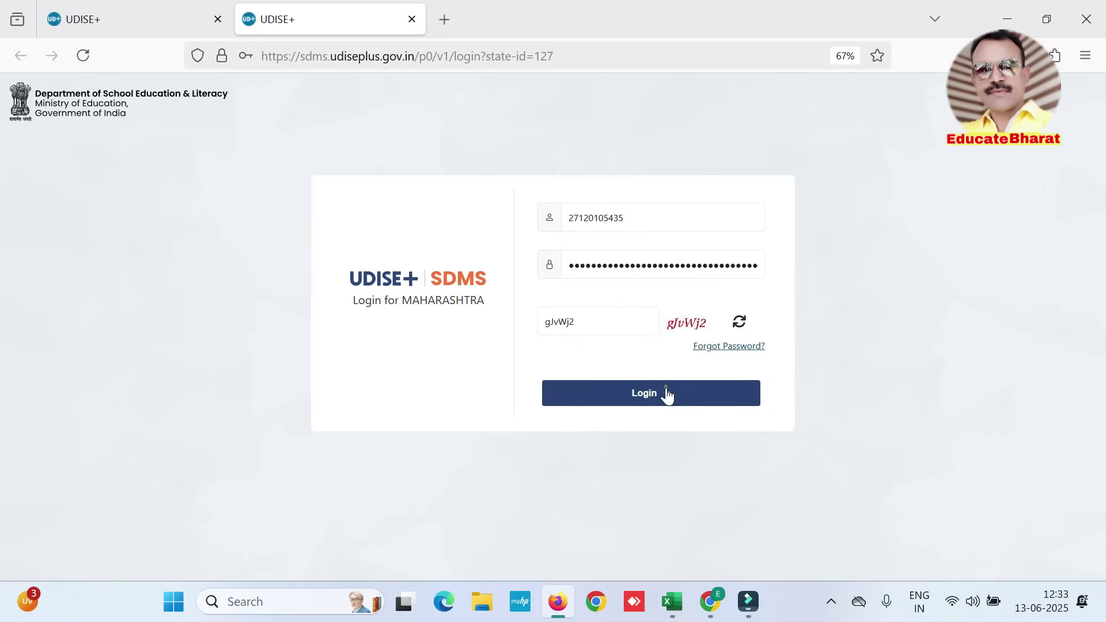
left_click(663, 392)
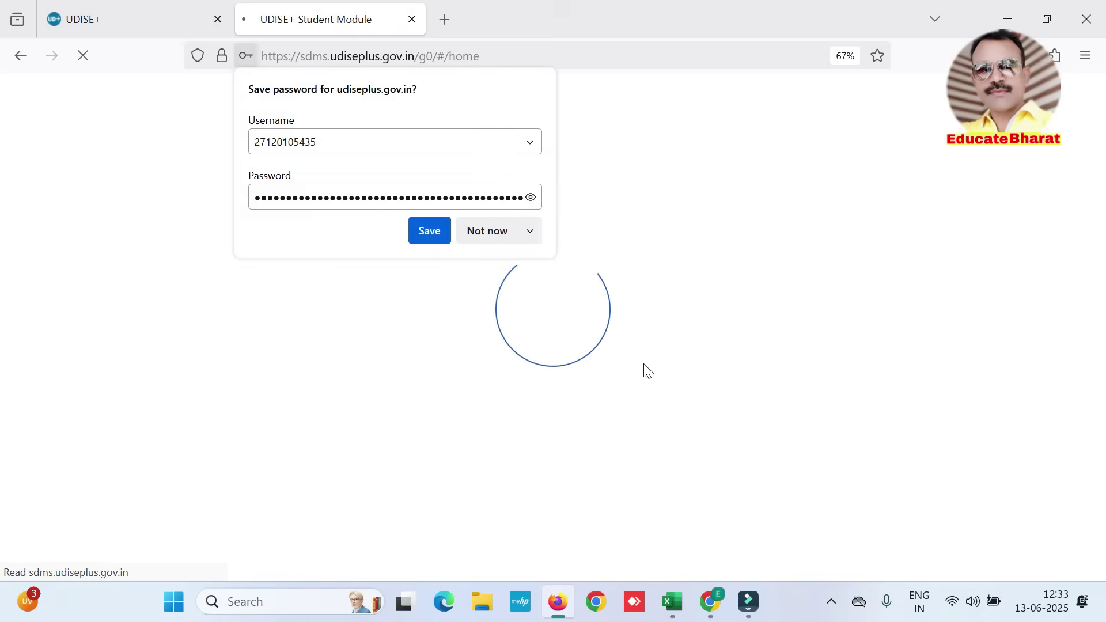
left_click(478, 232)
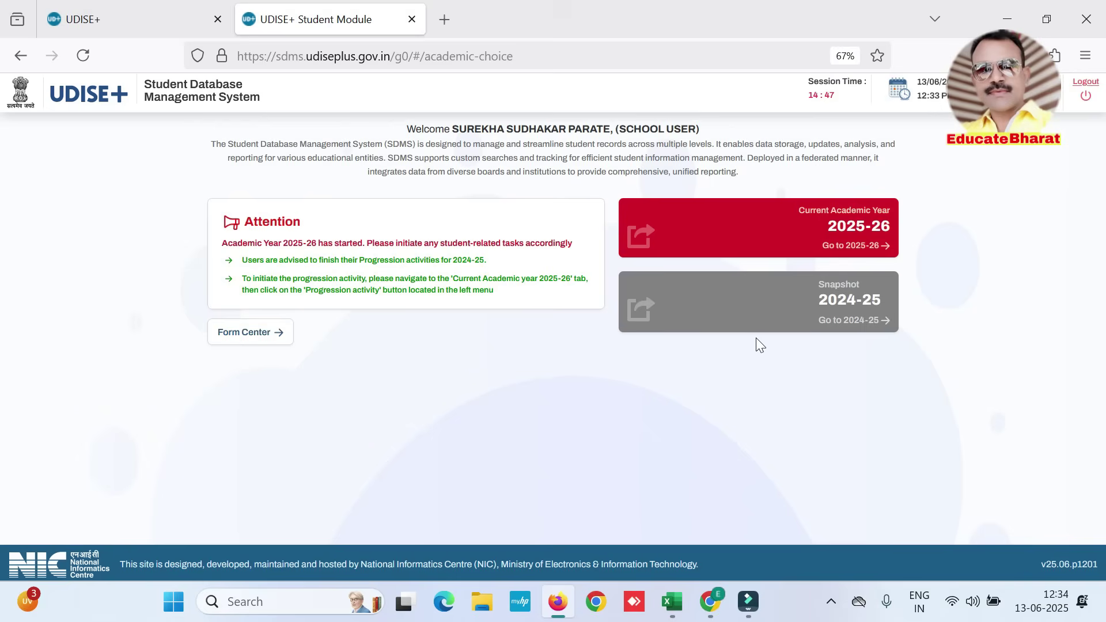
Open the 2024-25 snapshot and display its list of active students.
left_click(836, 313)
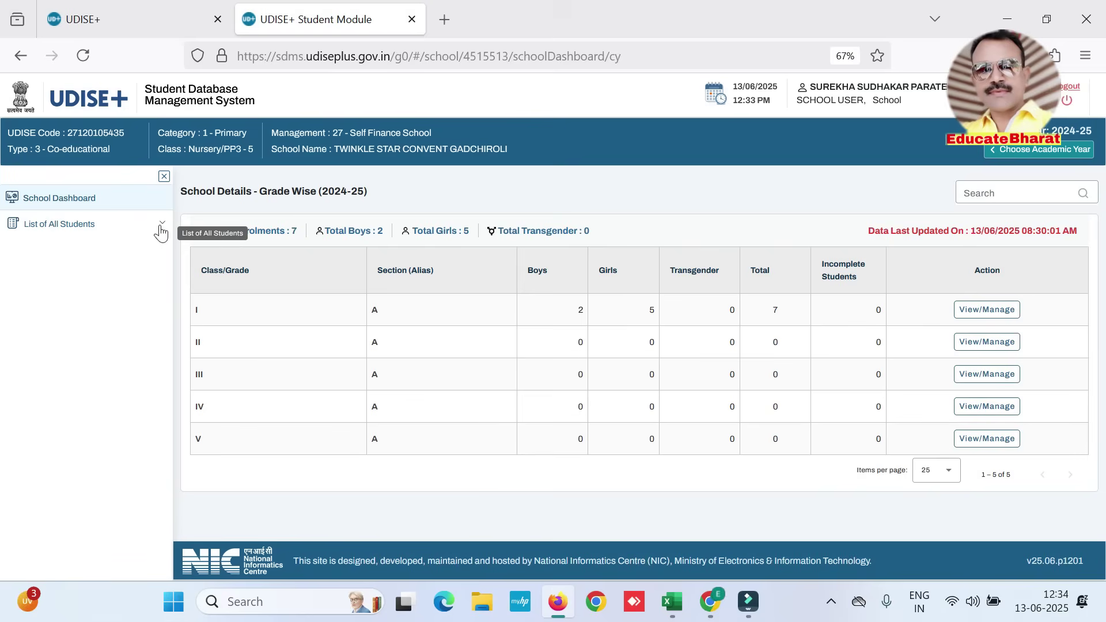
left_click(111, 226)
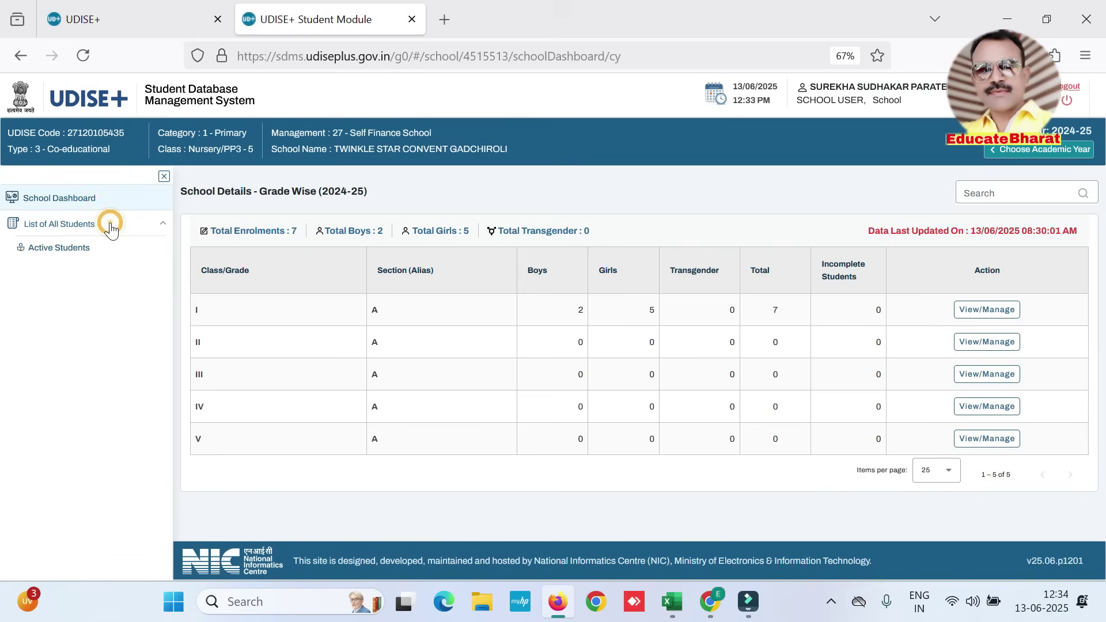
left_click(72, 250)
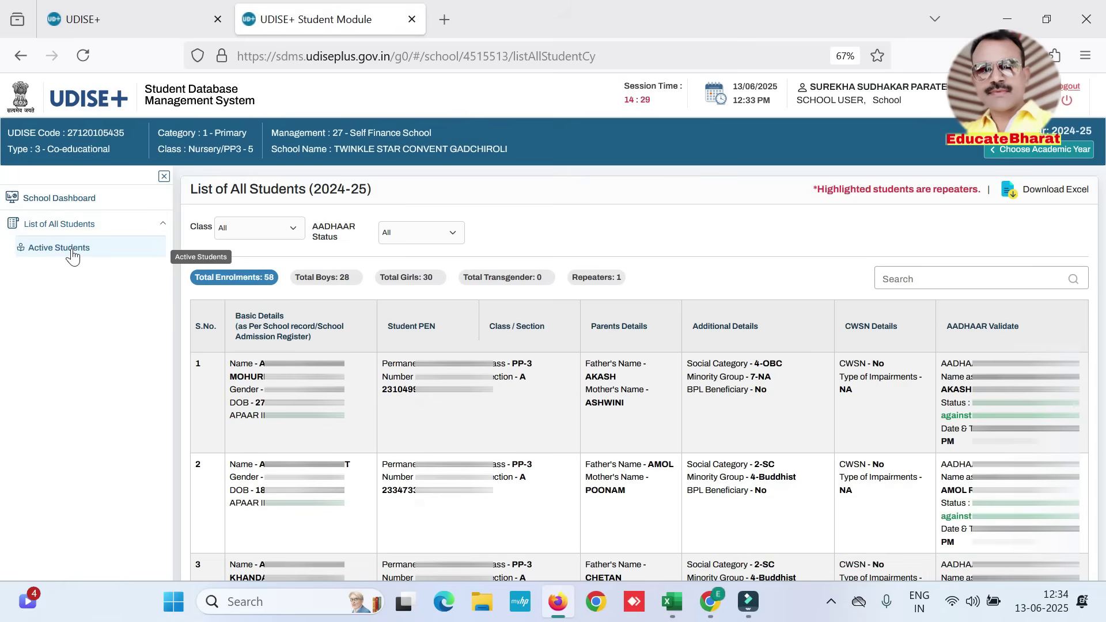
Download the 2024-25 student list as an Excel file and open the downloaded workbook for editing.
left_click(1039, 199)
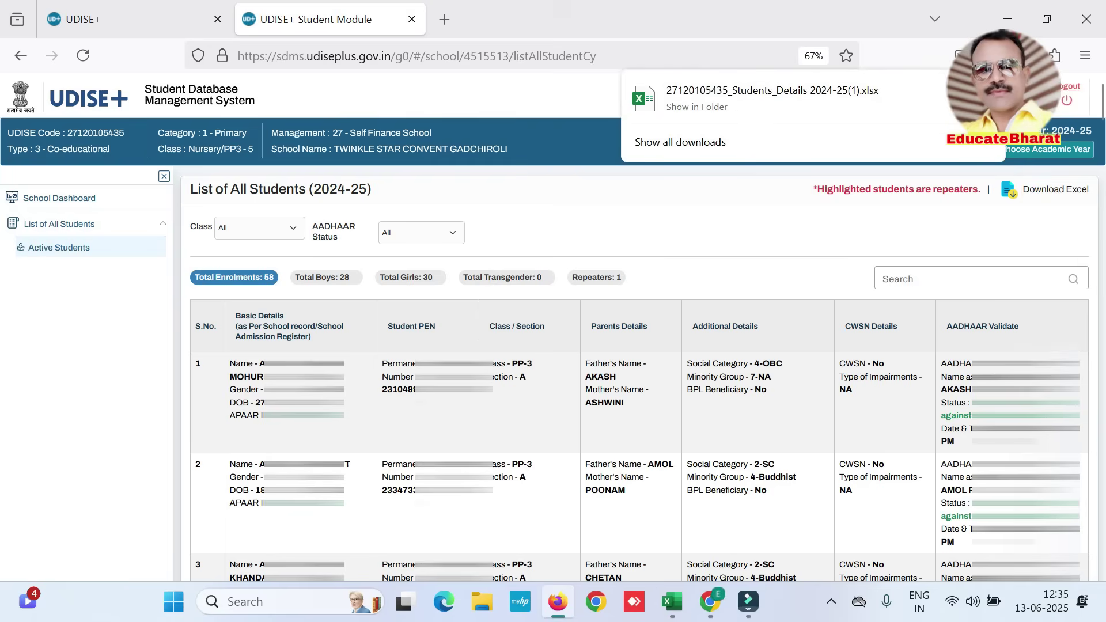
left_click(987, 98)
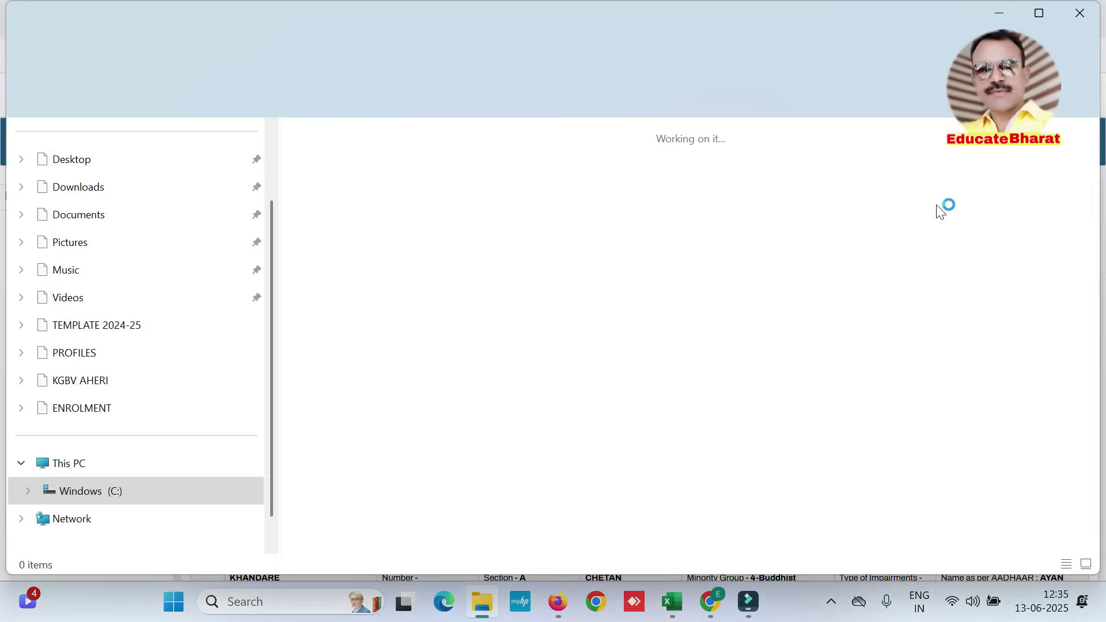
double_click(319, 176)
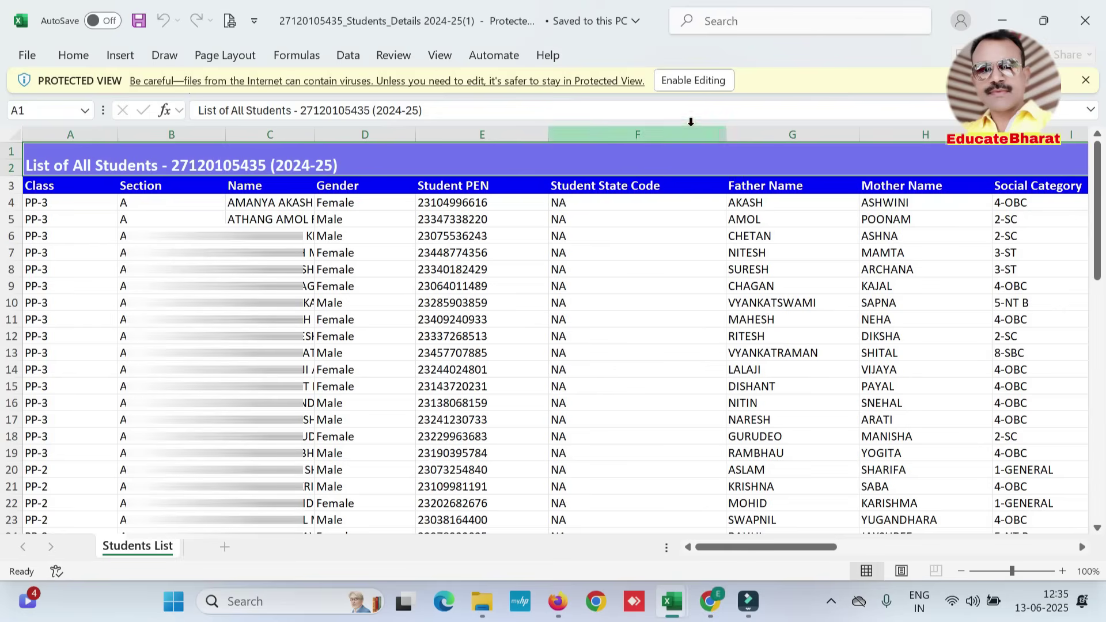
left_click(694, 80)
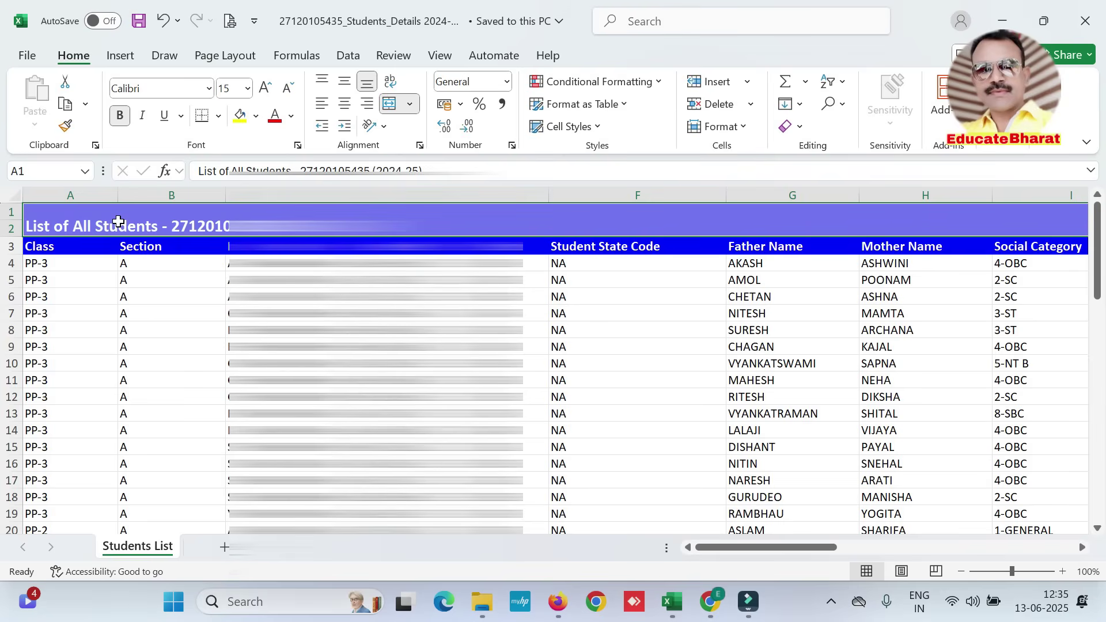
Delete the two title rows above the column headings in the Students List sheet.
left_click_drag(10, 212, 10, 229)
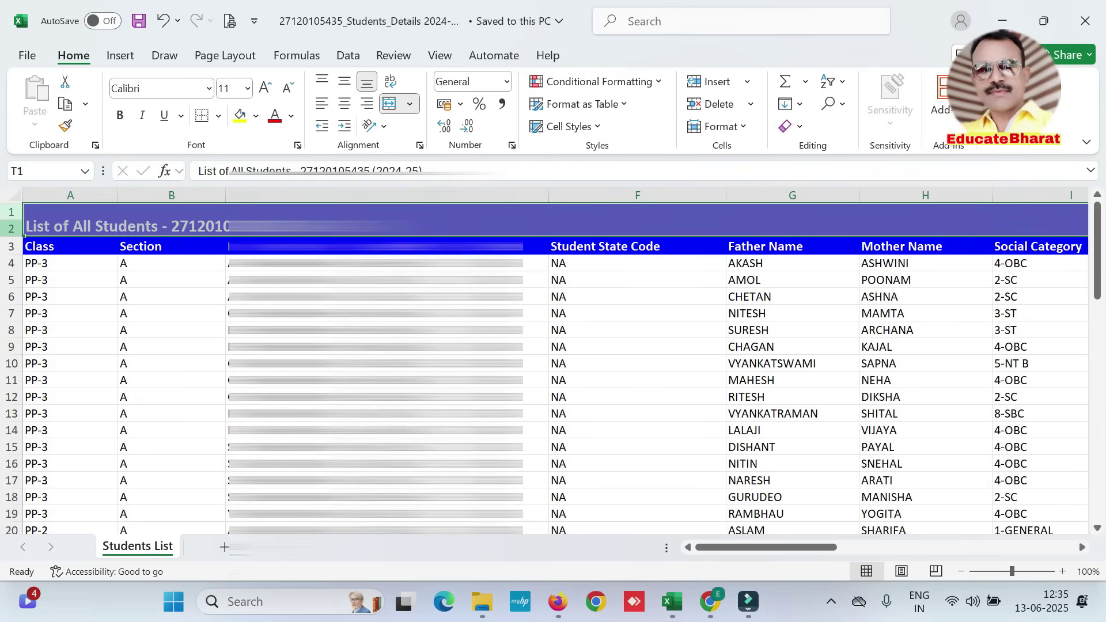
right_click(11, 228)
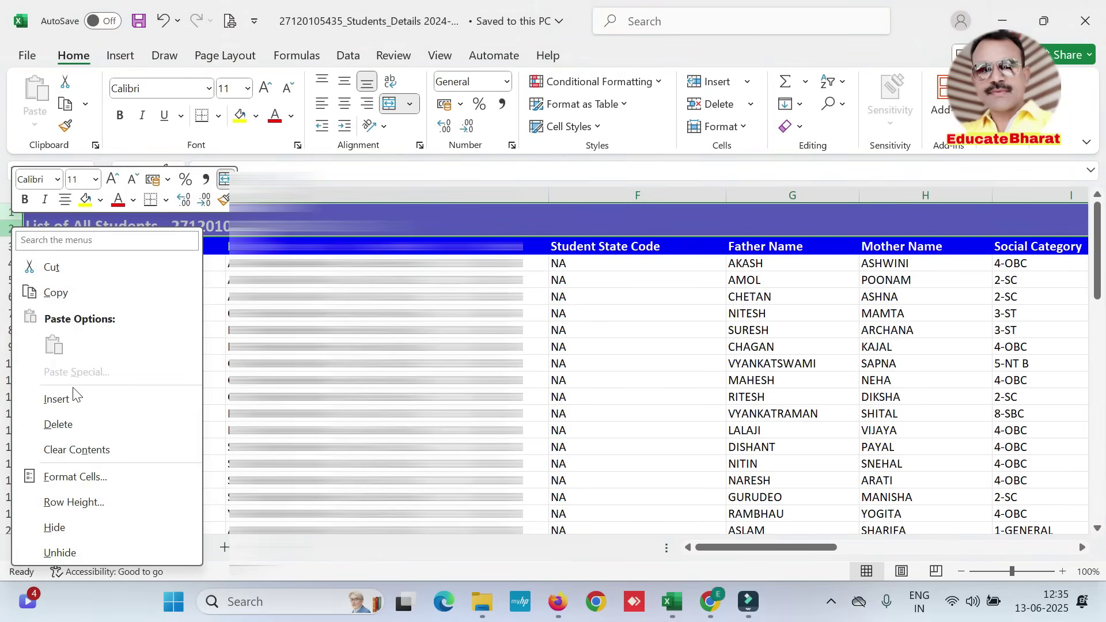
left_click(67, 420)
left_click_drag(1017, 548, 635, 545)
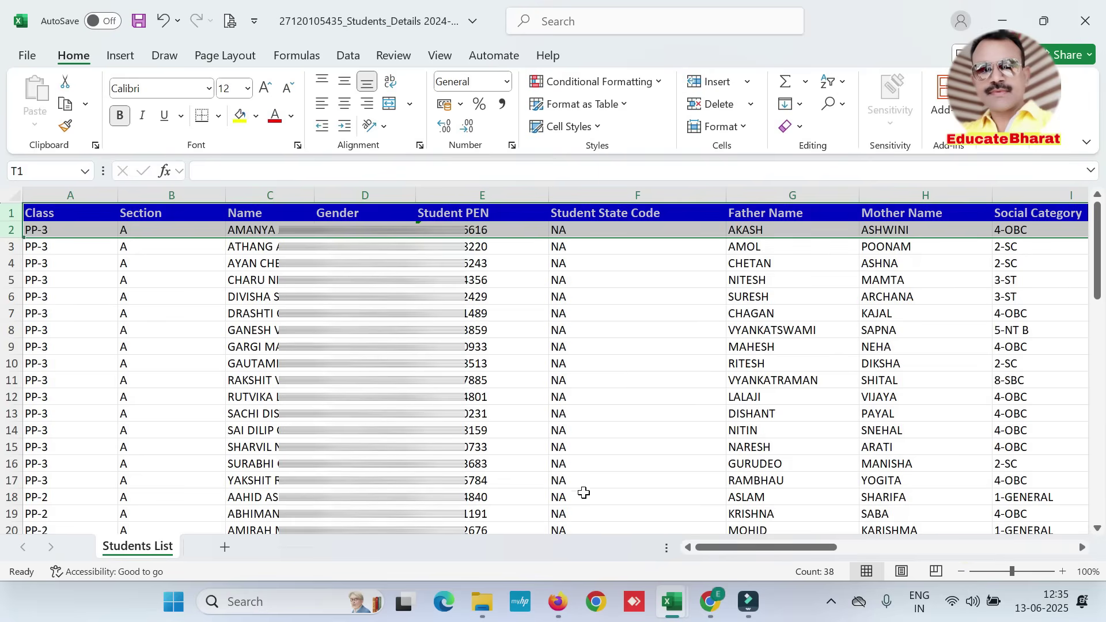
left_click(535, 393)
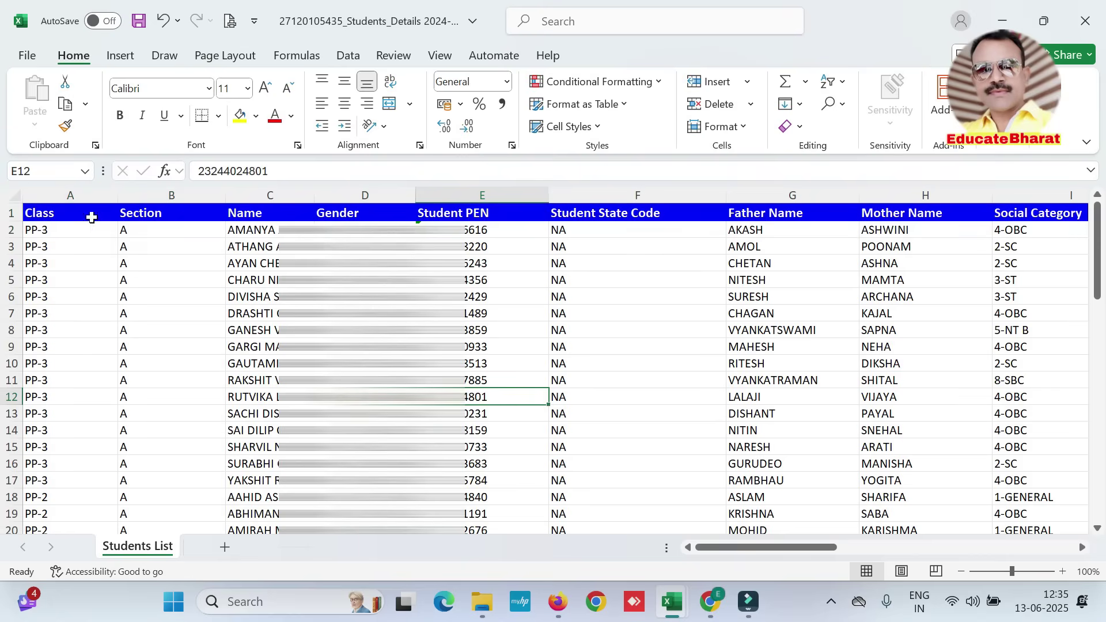
Autofit all column widths to their contents and set the whole sheet's font size to 10.
left_click(15, 195)
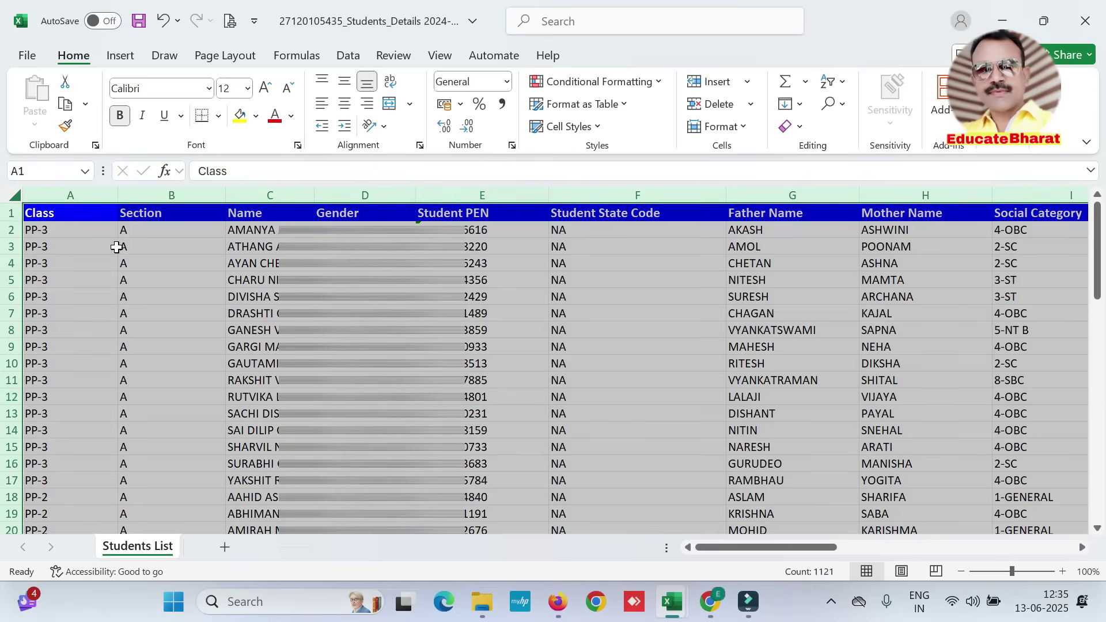
double_click(116, 196)
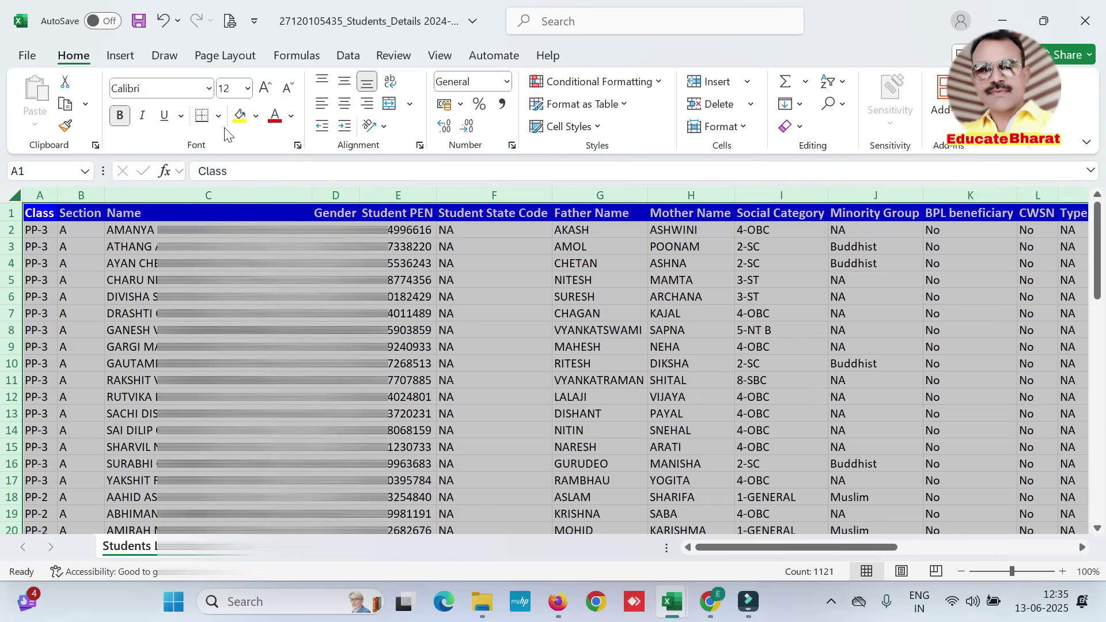
left_click(237, 85)
type("10")
key("Return")
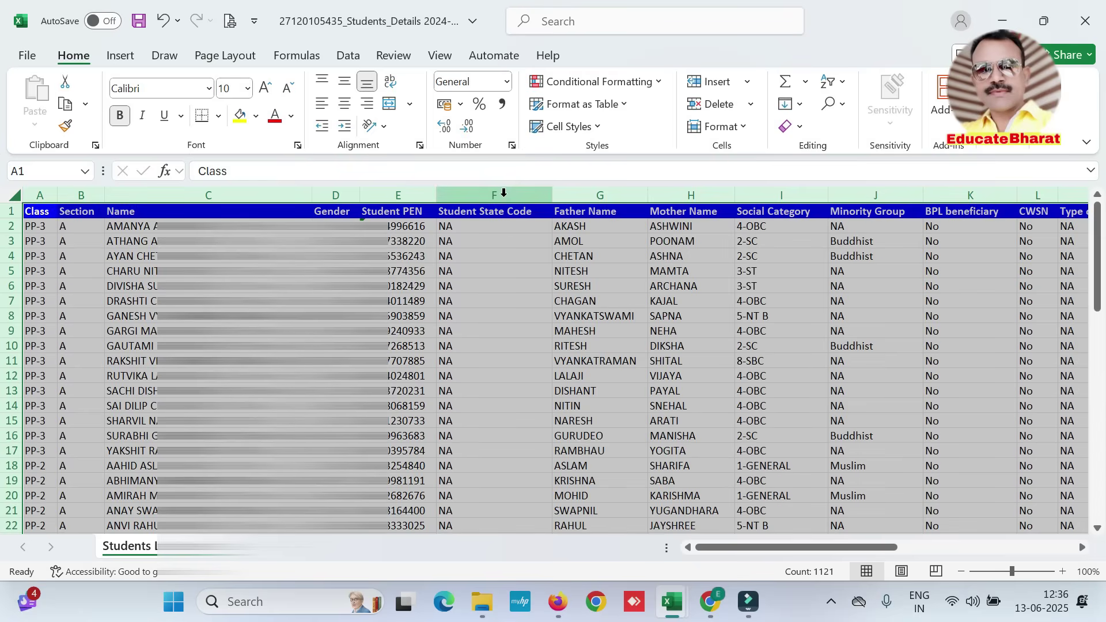
Delete columns K to S, from BPL beneficiary through AADHAAR Validation Status.
left_click_drag(503, 193, 883, 181)
left_click_drag(951, 196, 980, 197)
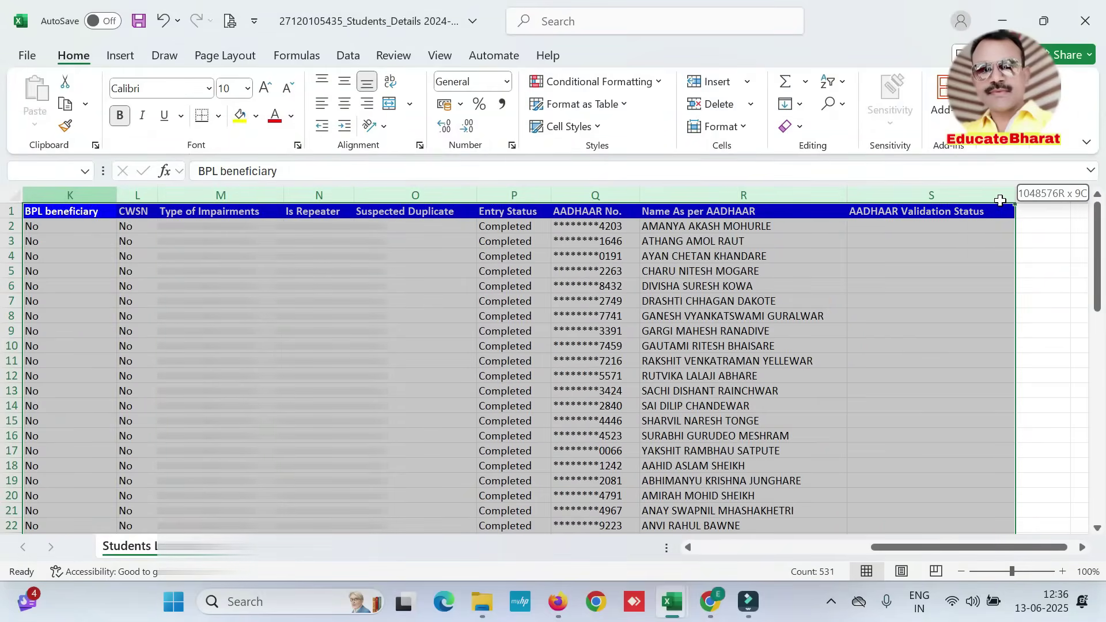
right_click(790, 199)
left_click(834, 393)
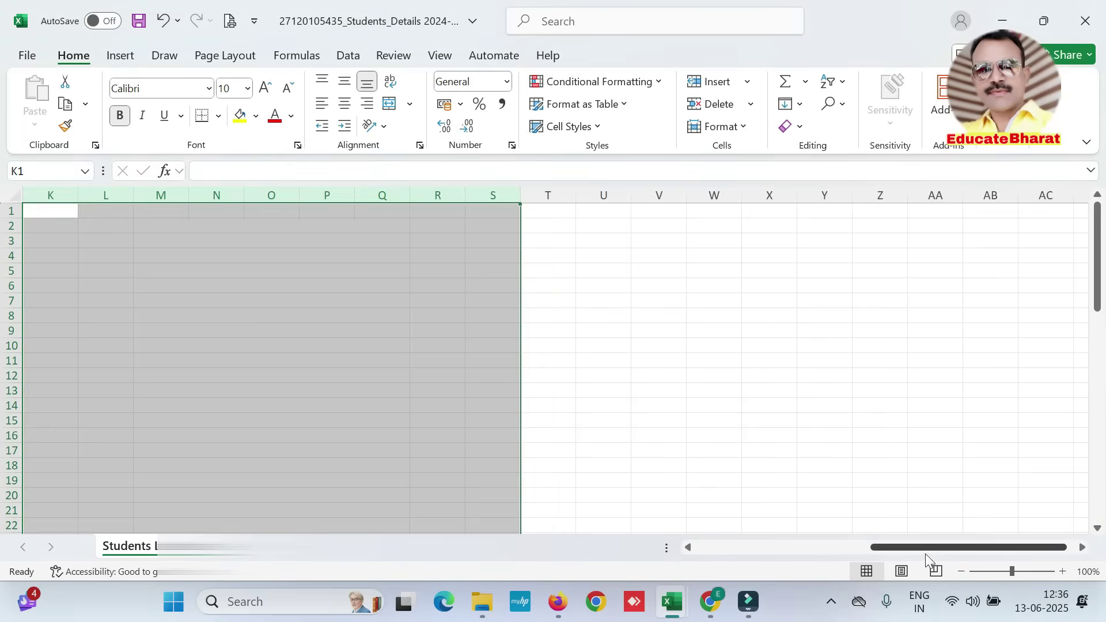
left_click_drag(926, 550, 637, 549)
left_click(399, 406)
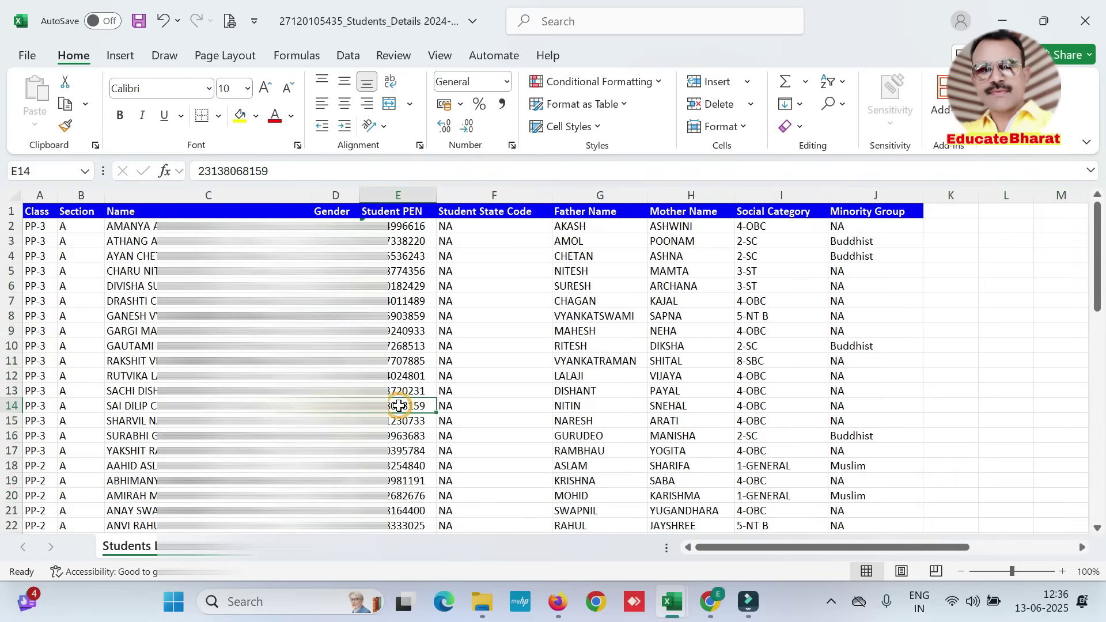
Apply borders around every cell of the remaining student table.
key("ctrl+a")
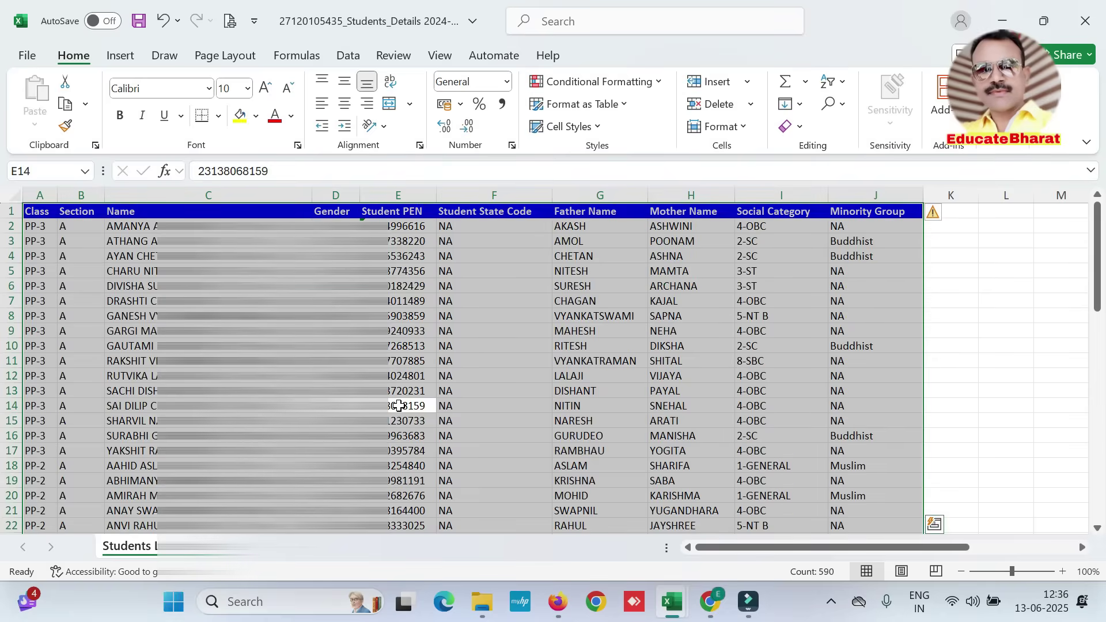
left_click(218, 117)
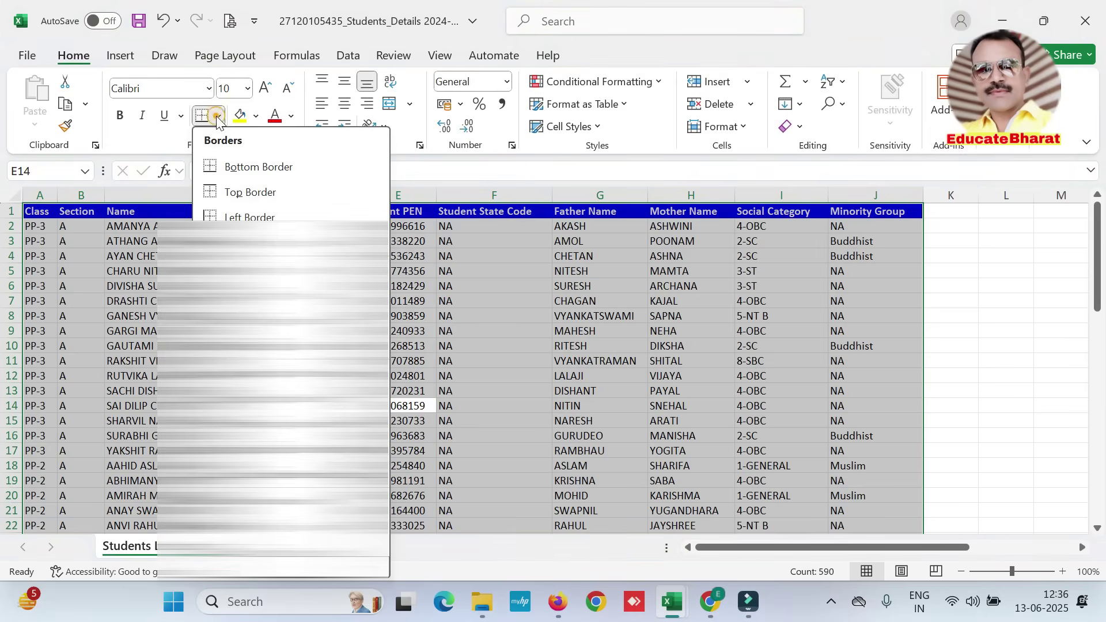
left_click(259, 293)
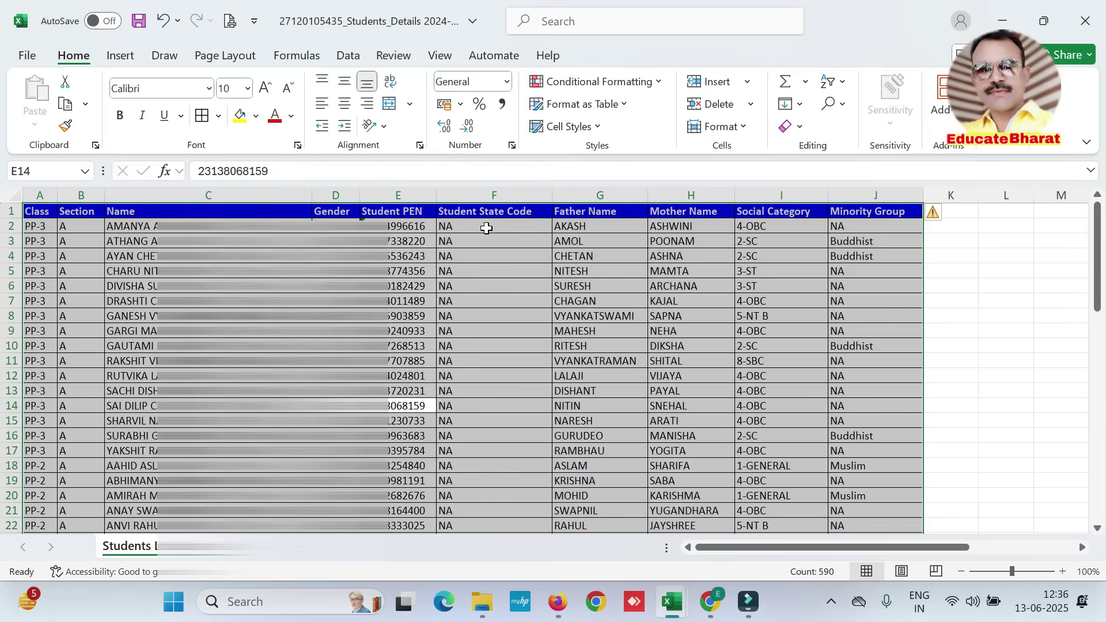
left_click(470, 226)
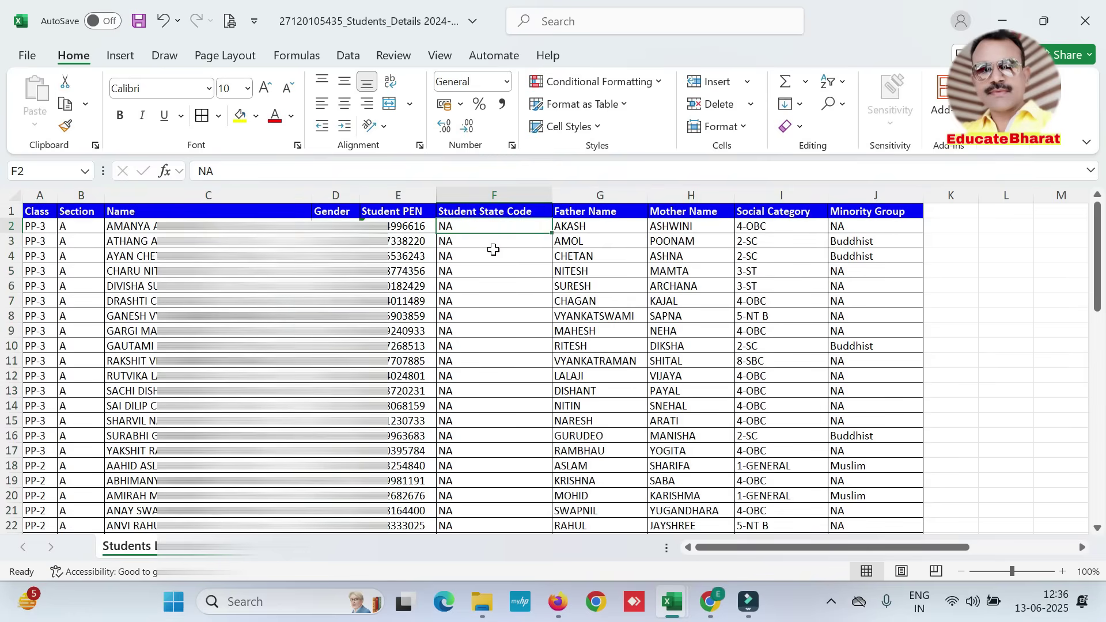
Clear the contents of F2:J59 below the headings Student State Code through Minority Group.
left_click_drag(489, 227, 882, 252)
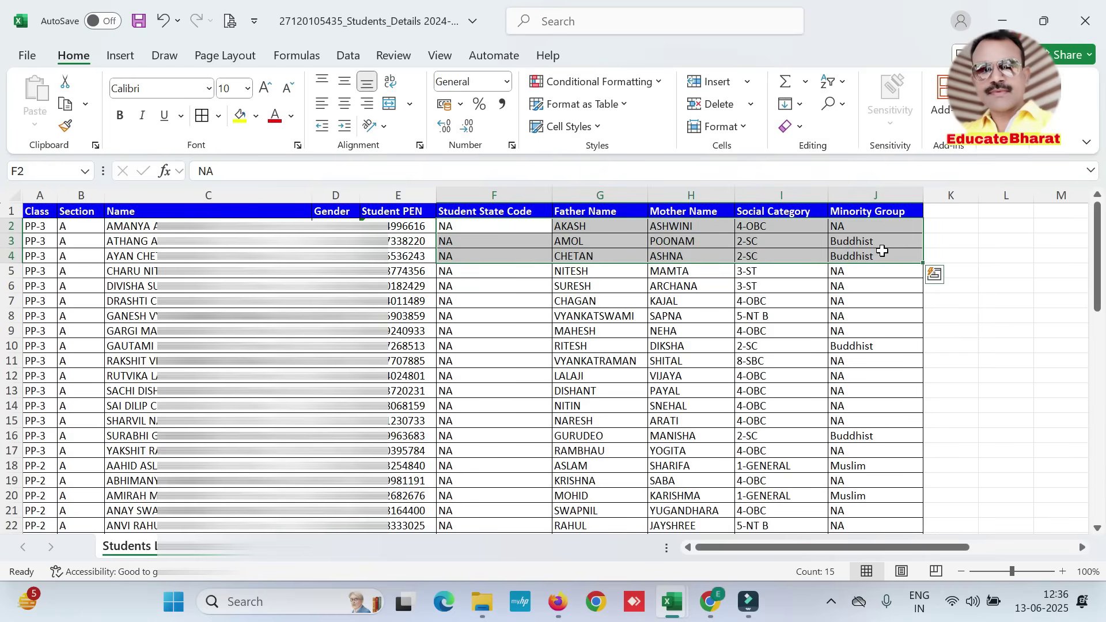
key("ctrl+shift+Down")
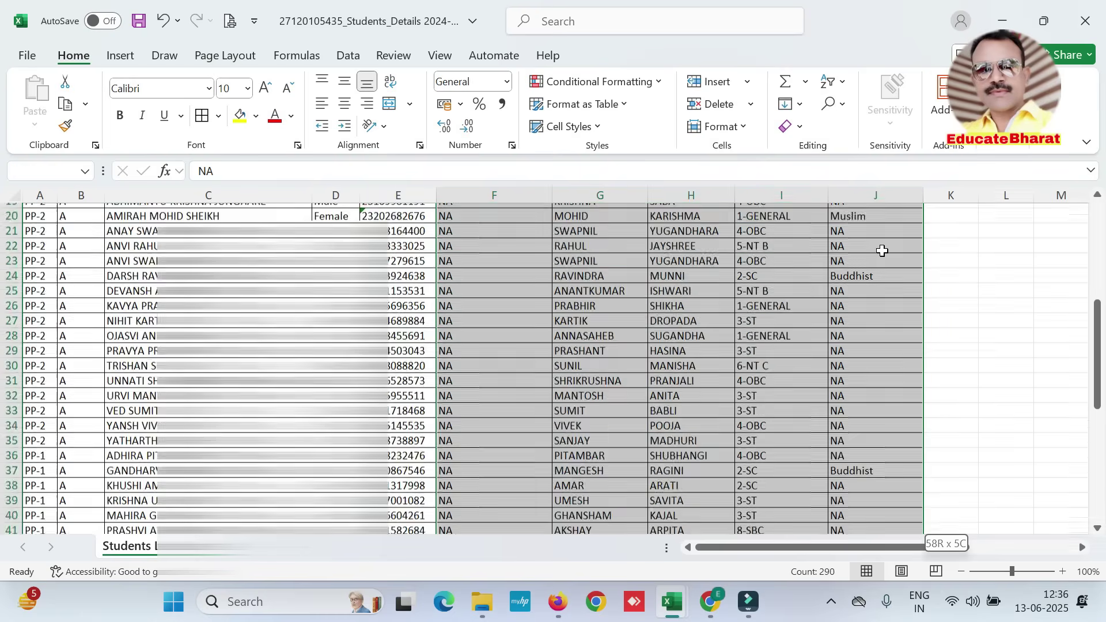
scroll(882, 251, "up", 12)
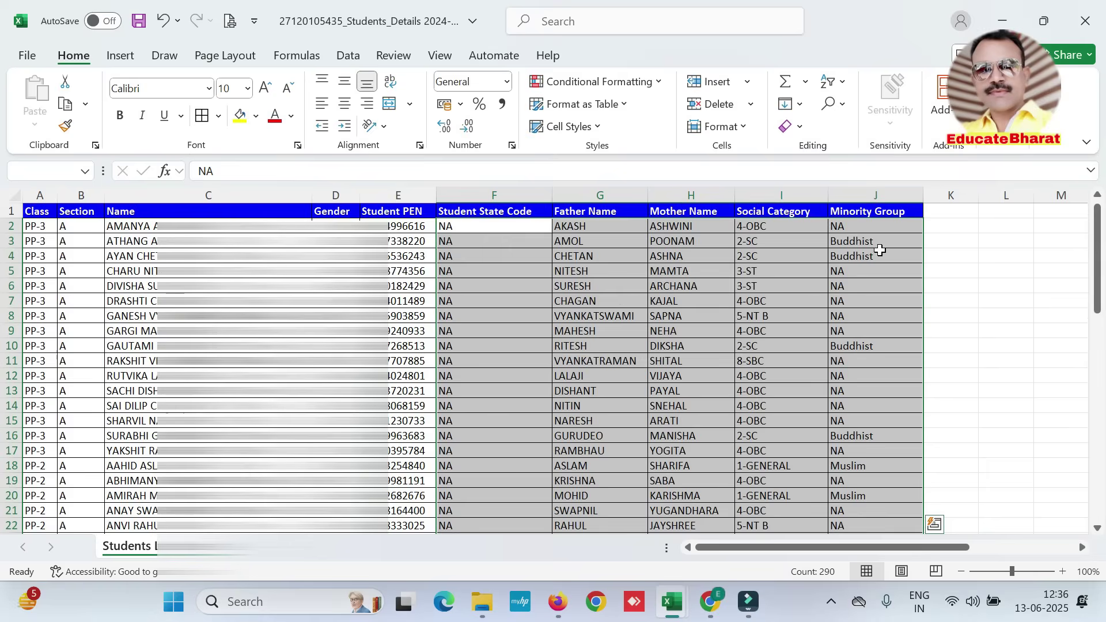
left_click_drag(489, 227, 861, 480)
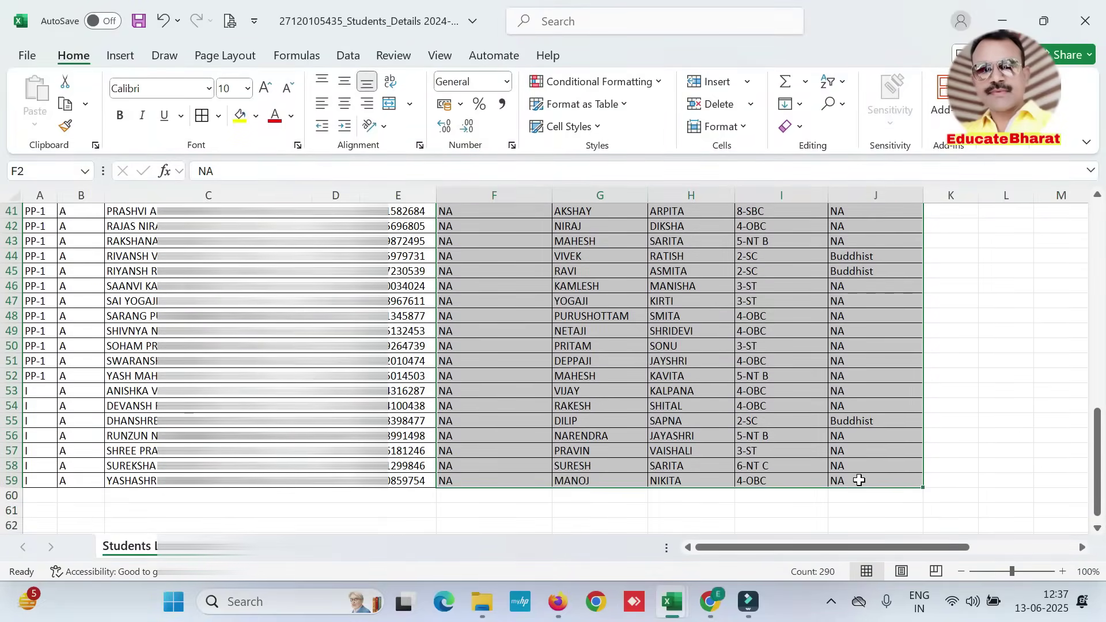
key("Delete")
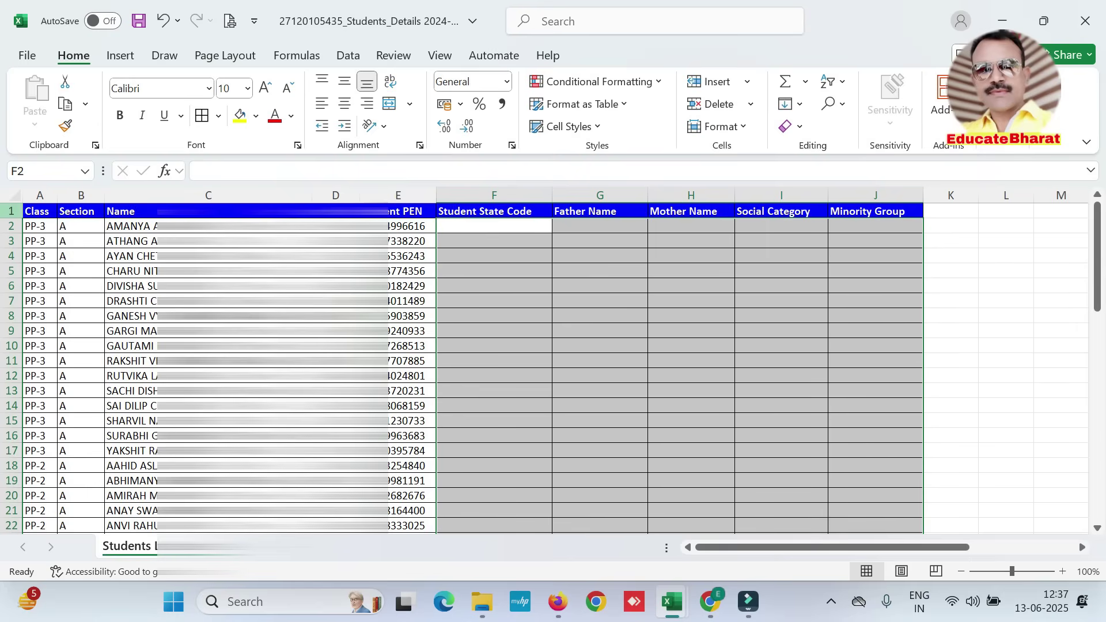
Select rows 1 to 59 and increase their height uniformly.
left_click(12, 210)
left_click_drag(23, 212, 65, 473)
key("ctrl+b")
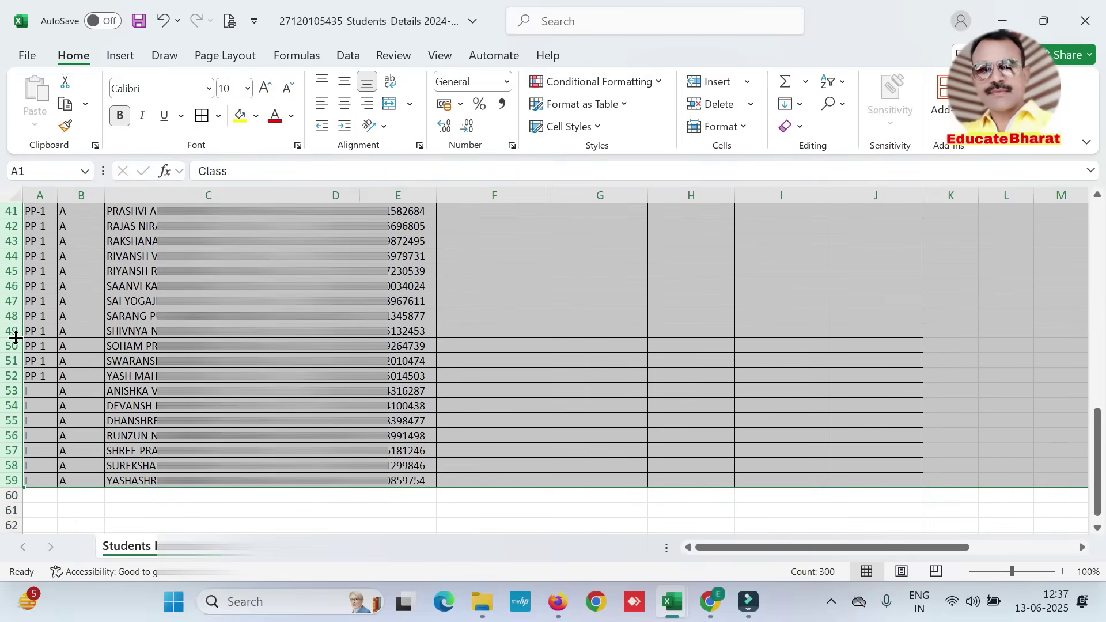
left_click_drag(16, 337, 29, 358)
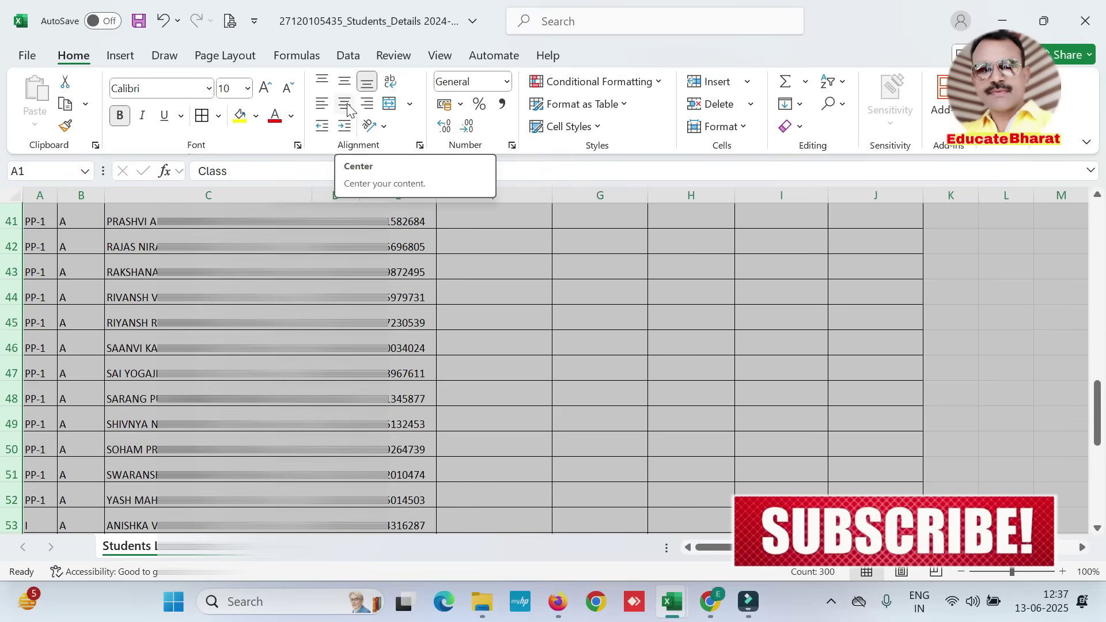
Align the content of the selected table rows vertically to the middle and make the Class column bold.
key("ctrl+BackSpace")
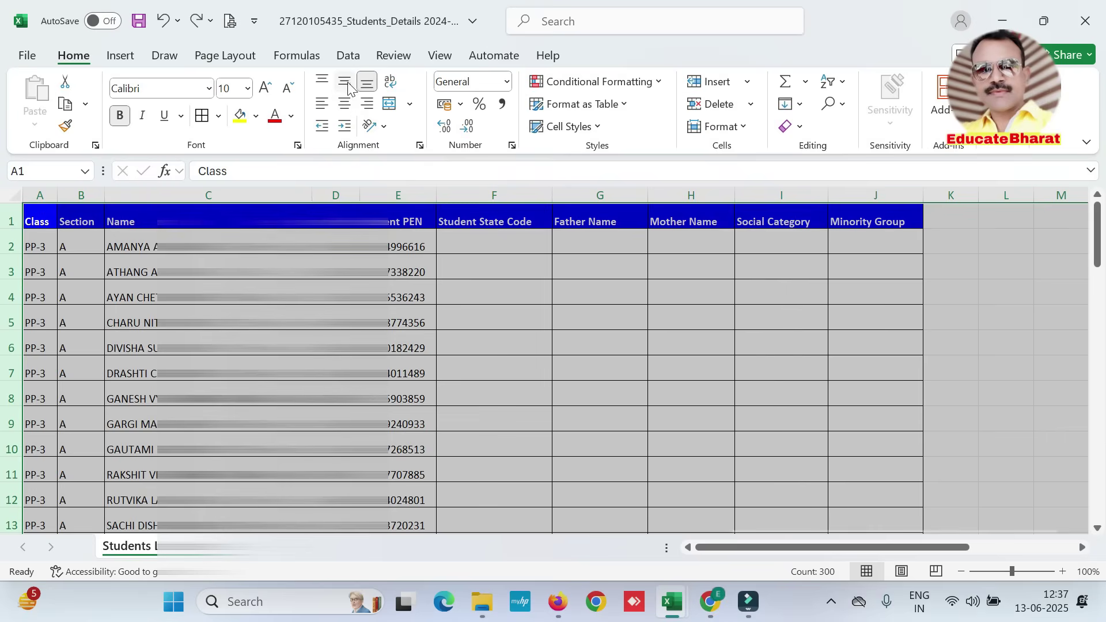
left_click(345, 85)
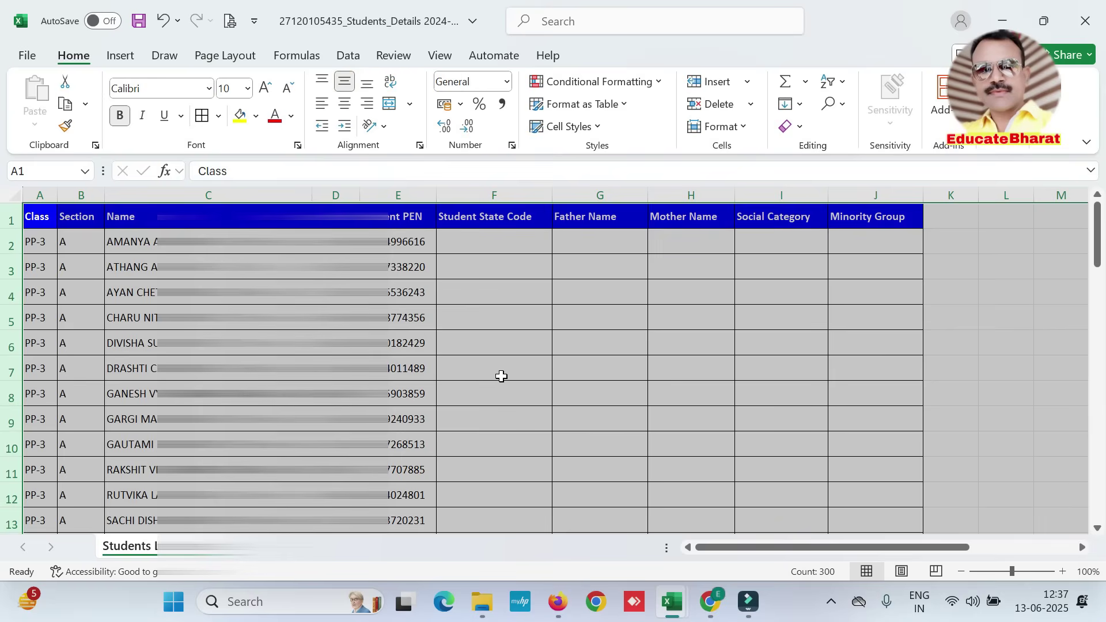
left_click(38, 192)
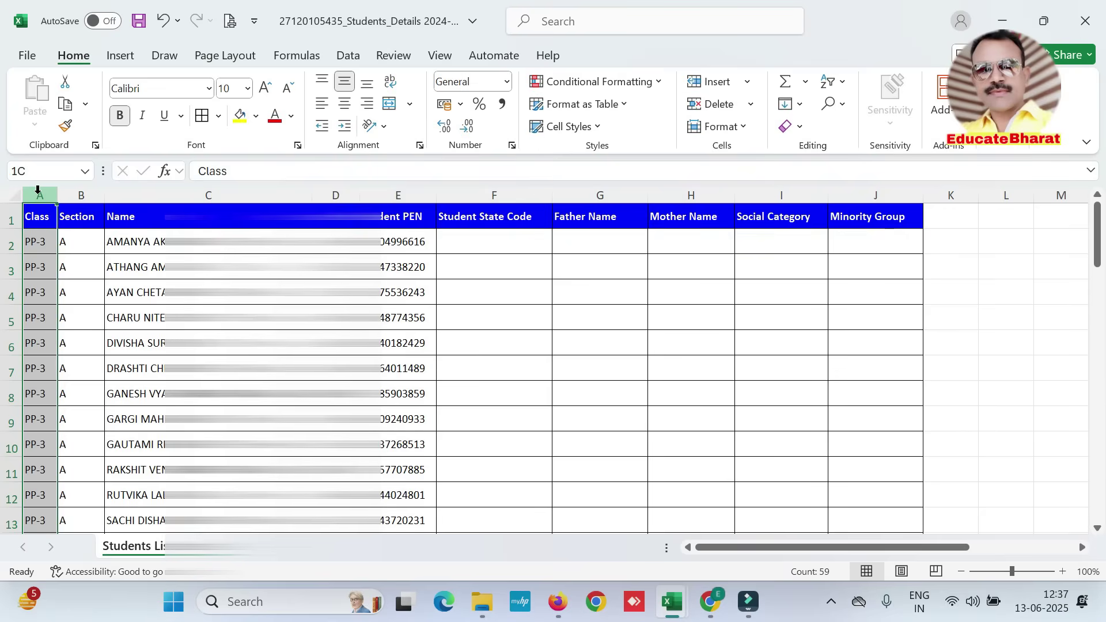
left_click(121, 117)
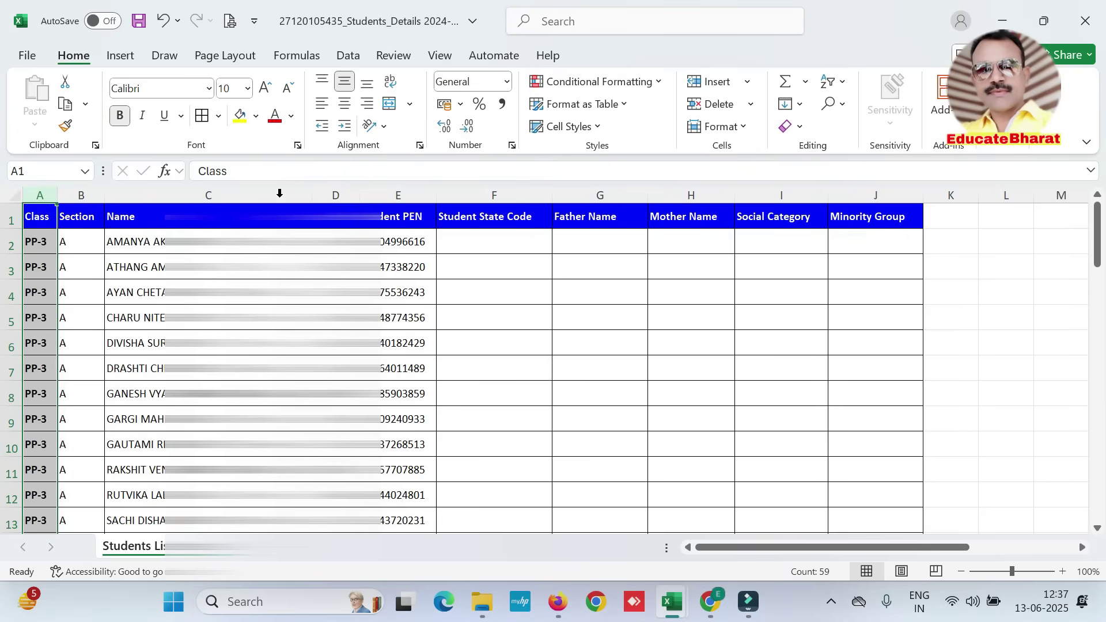
Center the Section column B horizontally and make it bold.
left_click(90, 194)
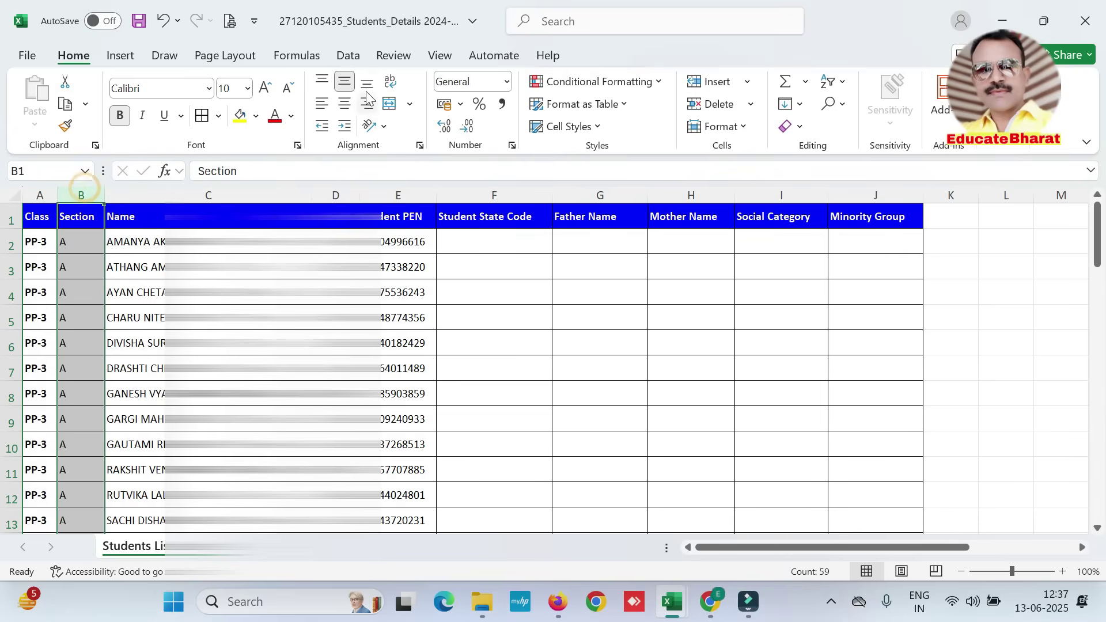
left_click(346, 106)
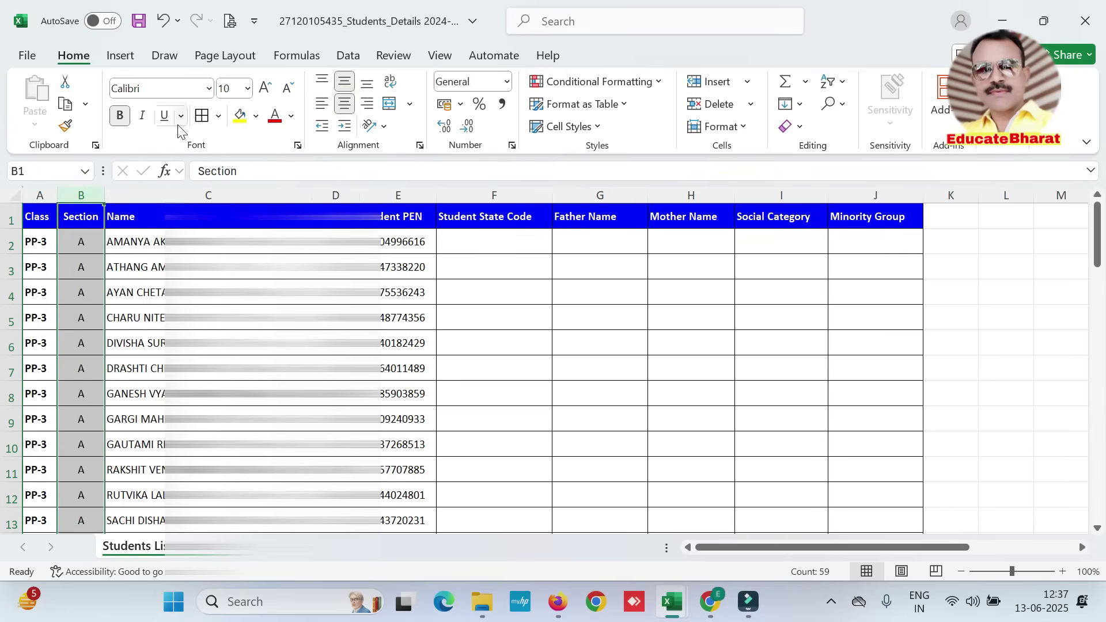
left_click(121, 117)
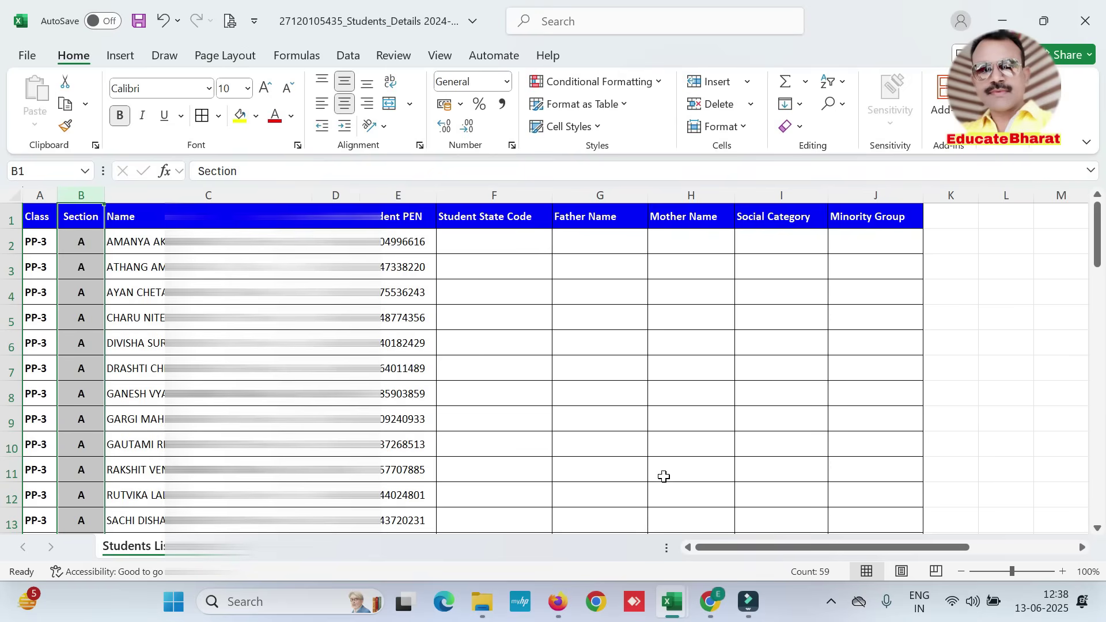
Replace headings F1:J1 with PROMOTION STATUS, %, ATTENDANCE DAYS, SCHOOLING STATUS and SECTION, copied from F1:J1 of the other open student workbook.
left_click(672, 601)
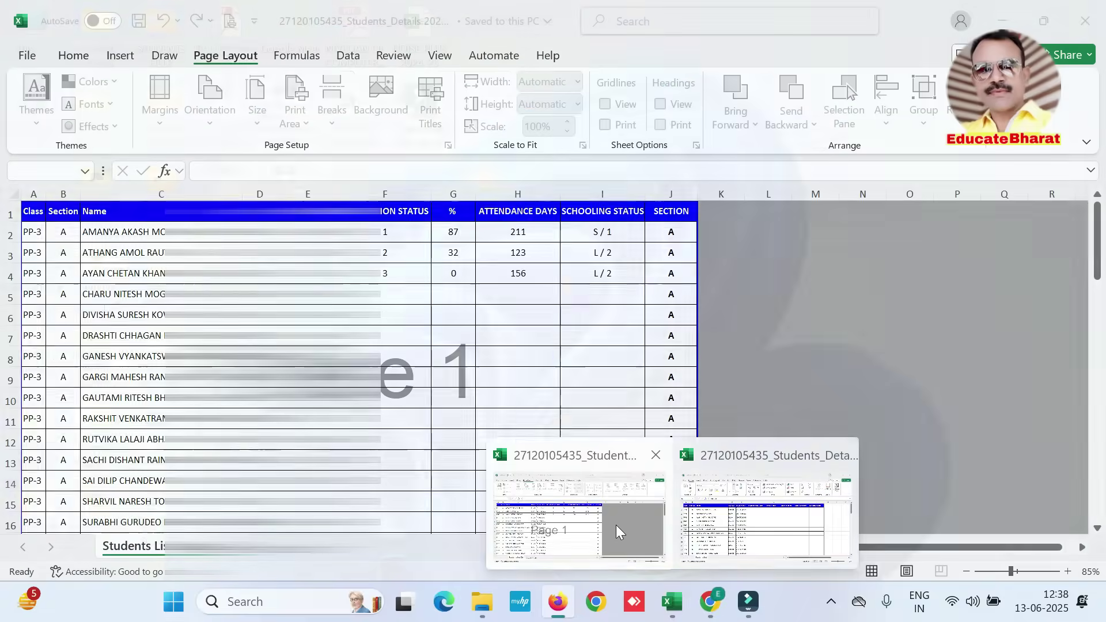
left_click(750, 531)
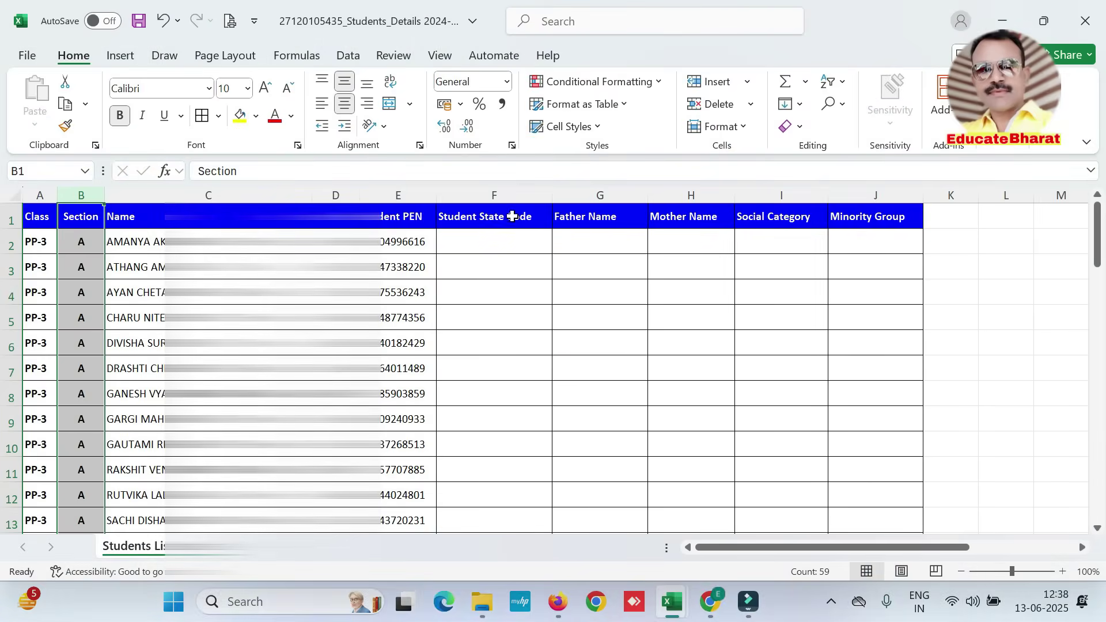
left_click_drag(513, 217, 872, 218)
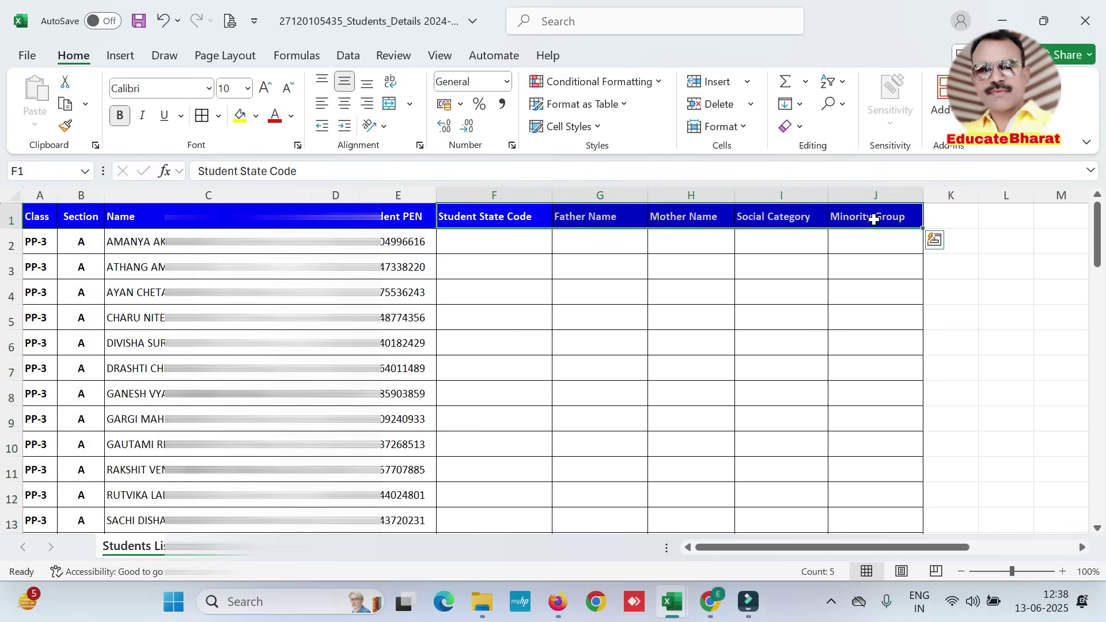
mouse_move(675, 604)
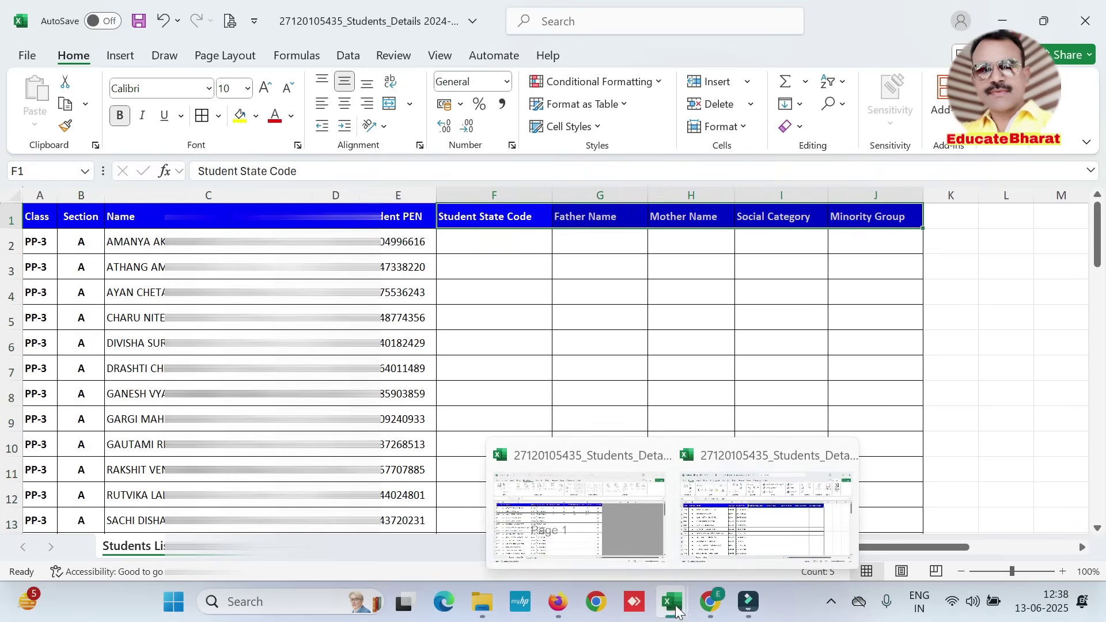
left_click(543, 534)
left_click_drag(402, 211, 682, 209)
key("ctrl+c")
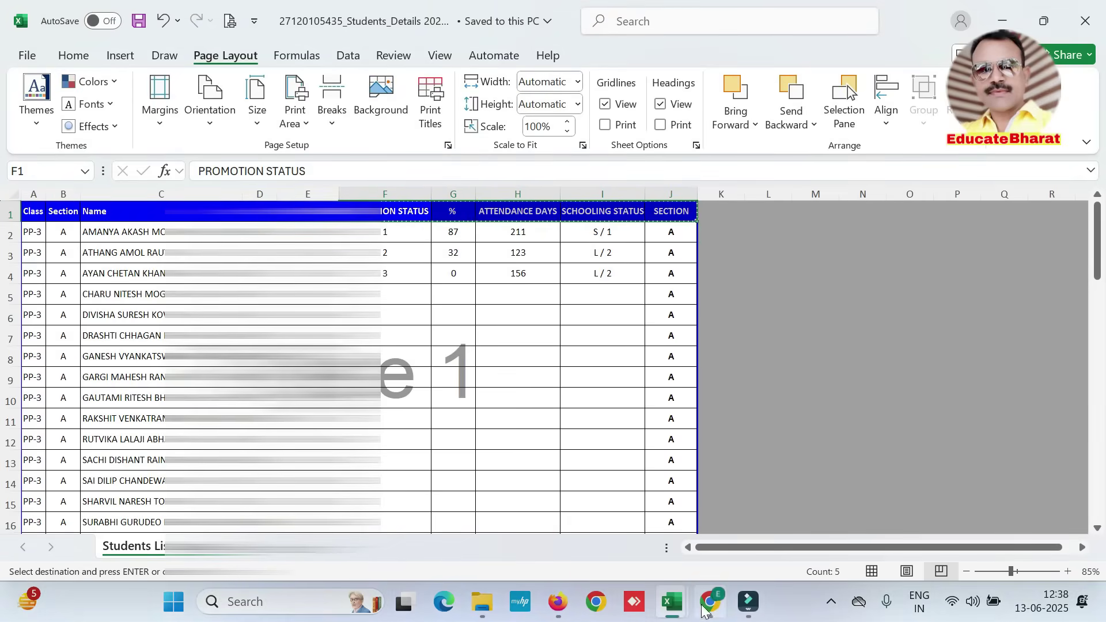
left_click(710, 589)
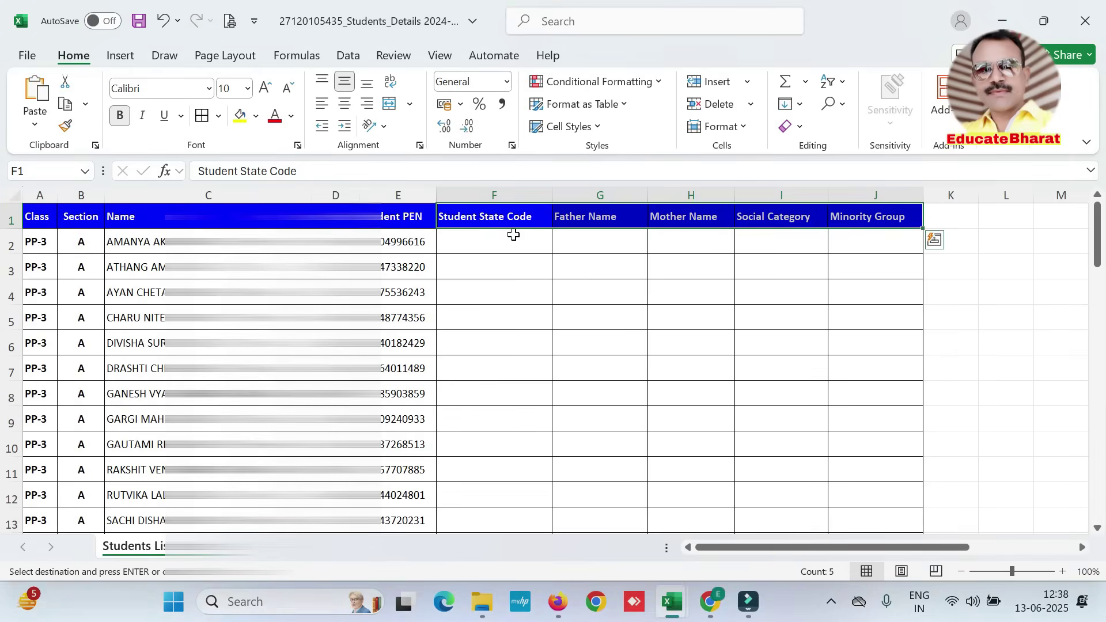
left_click(502, 213)
key("ctrl+v")
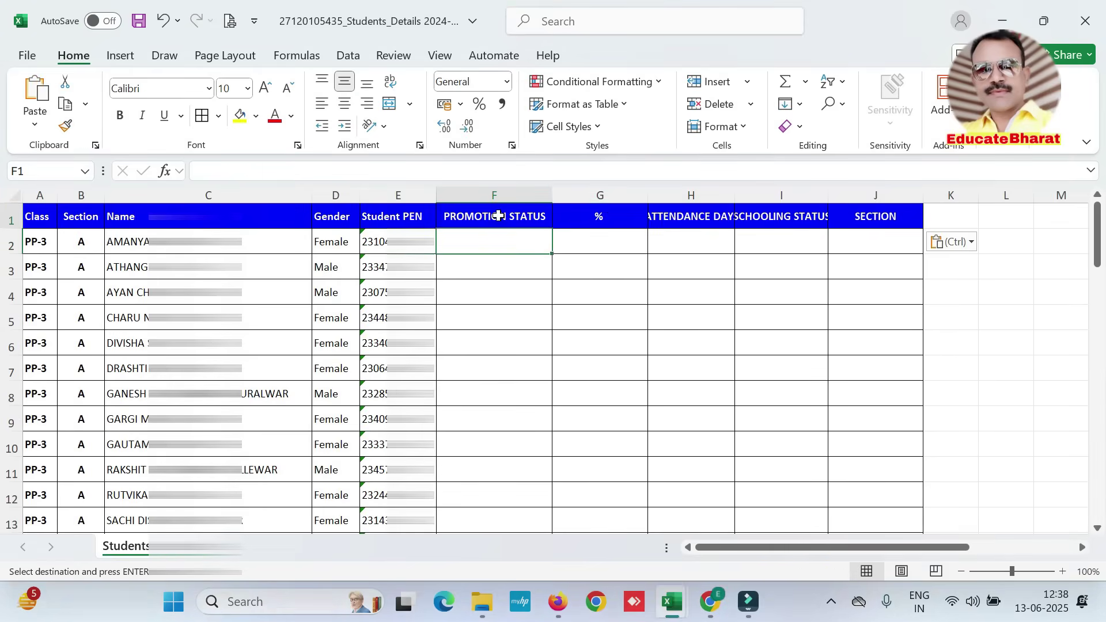
Narrow the % column G and autofit the ATTENDANCE DAYS, SCHOOLING STATUS and SECTION columns to their headings.
left_click(587, 216)
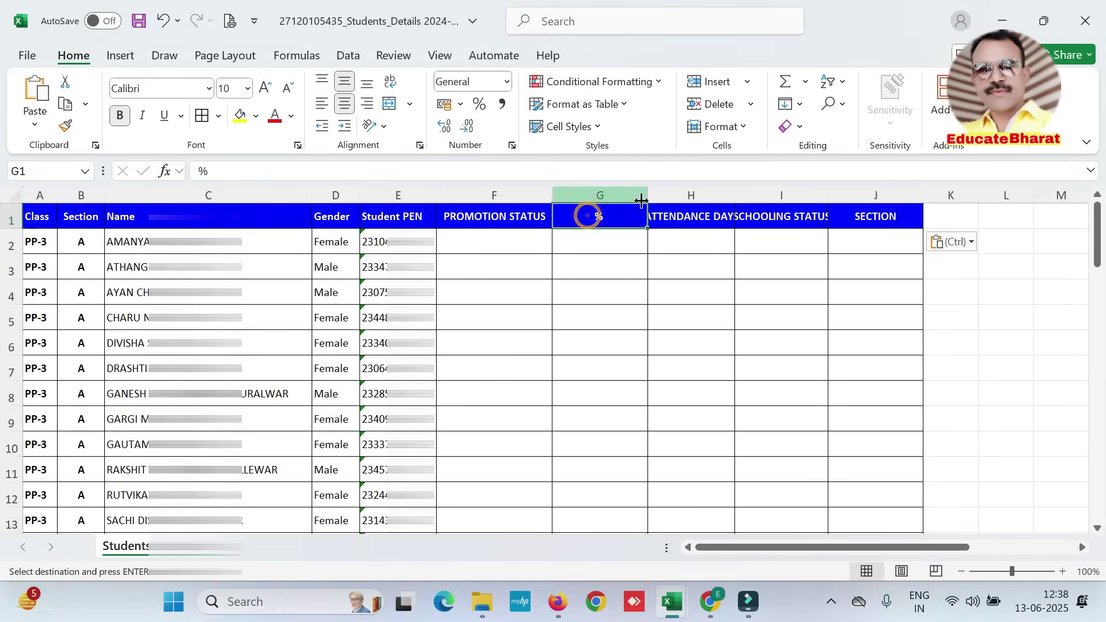
left_click_drag(638, 197, 624, 196)
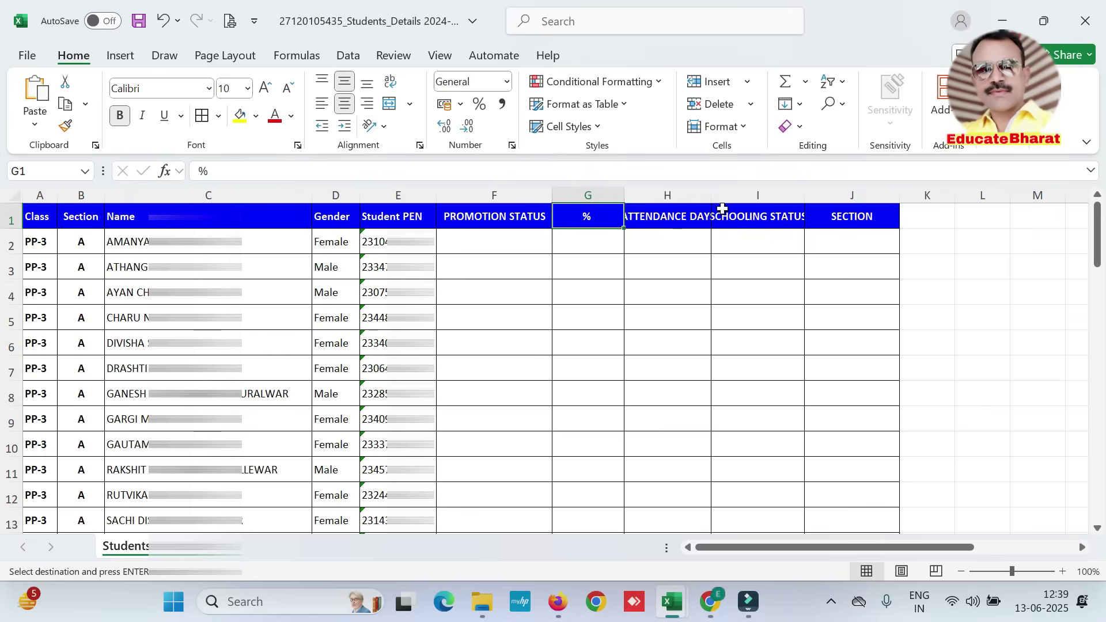
double_click(713, 193)
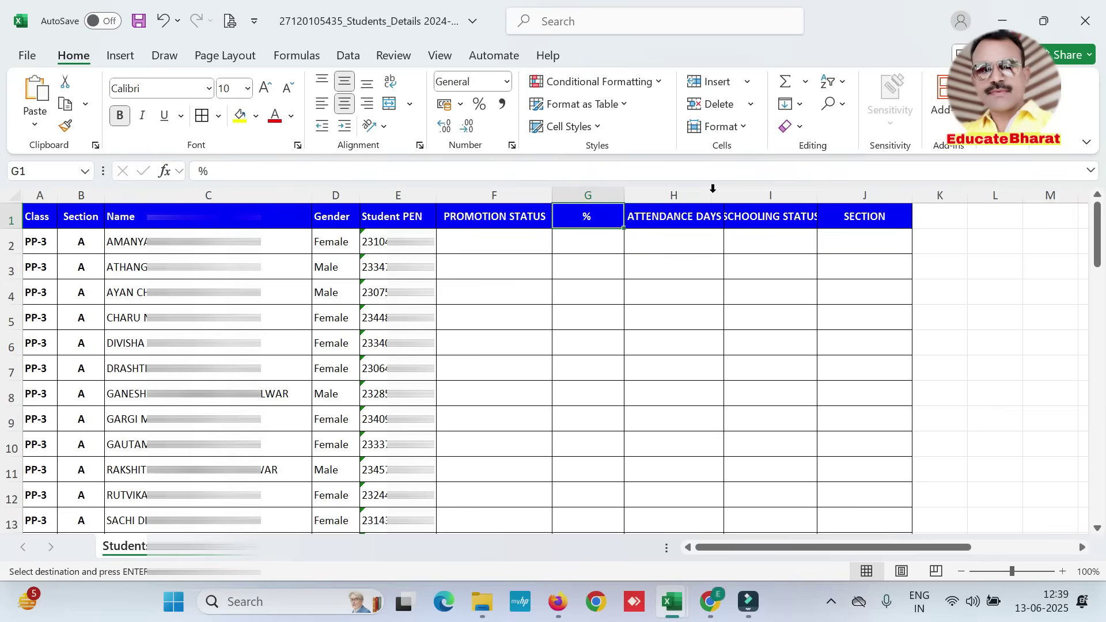
left_click(691, 267)
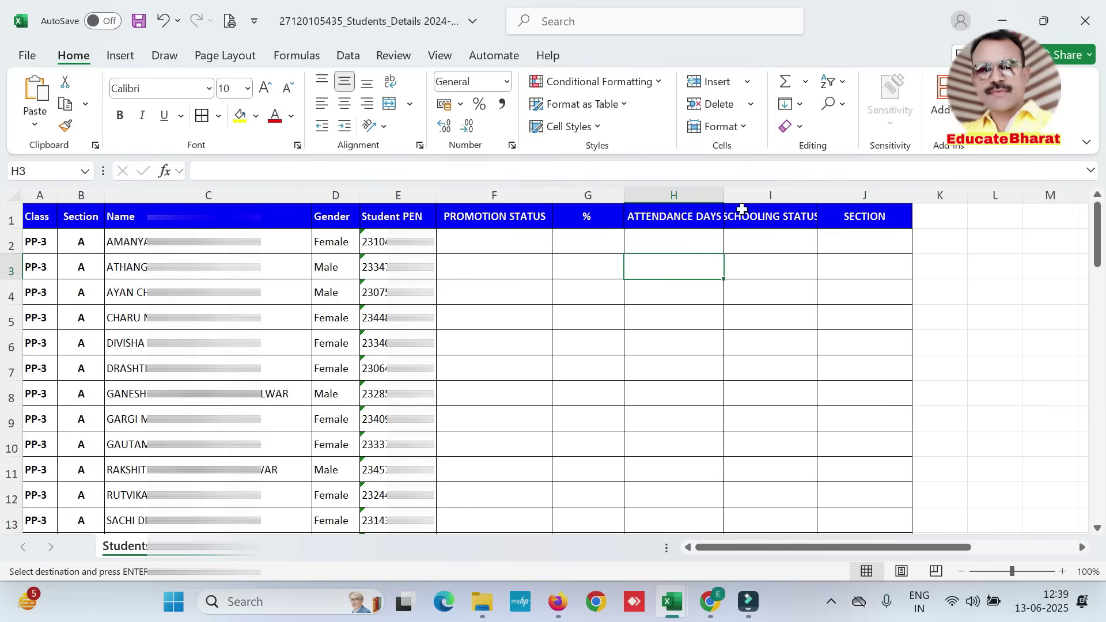
double_click(818, 194)
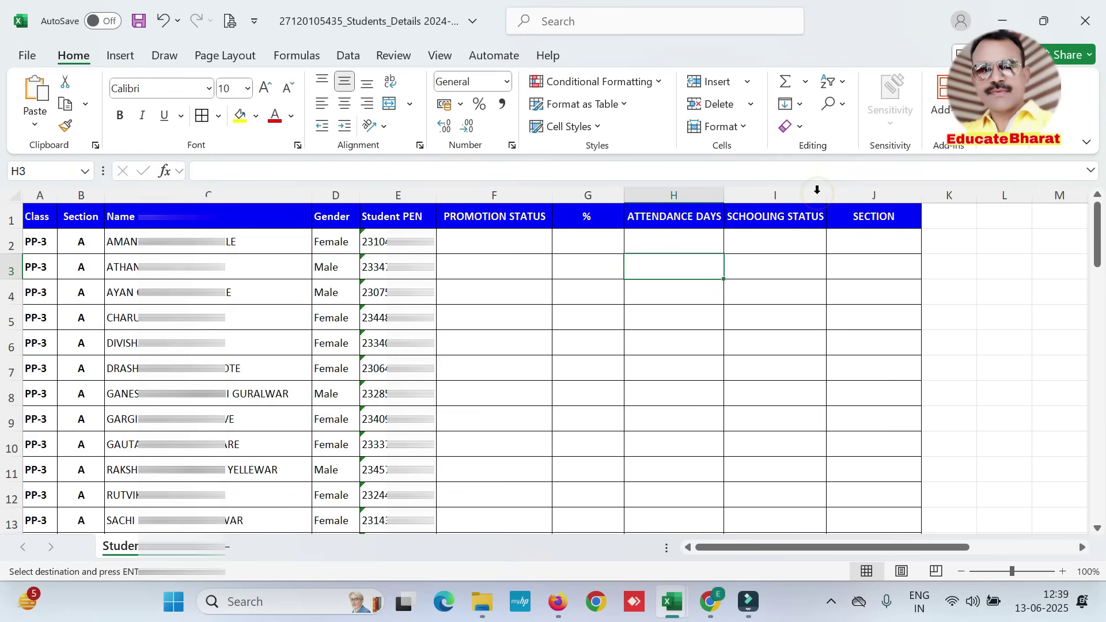
left_click(788, 218)
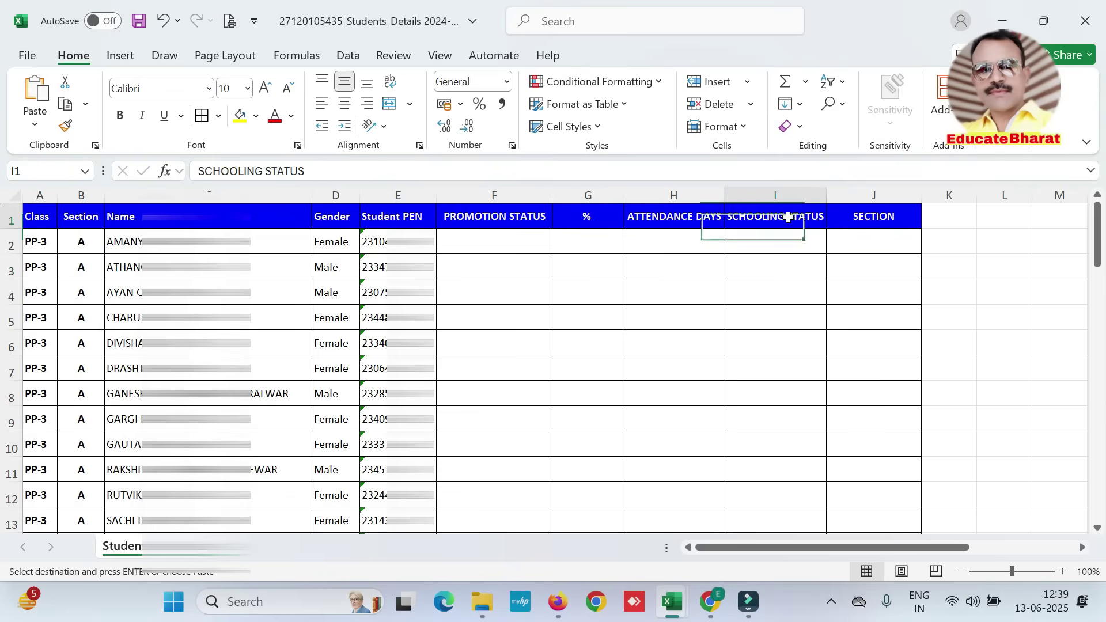
left_click(874, 217)
double_click(922, 195)
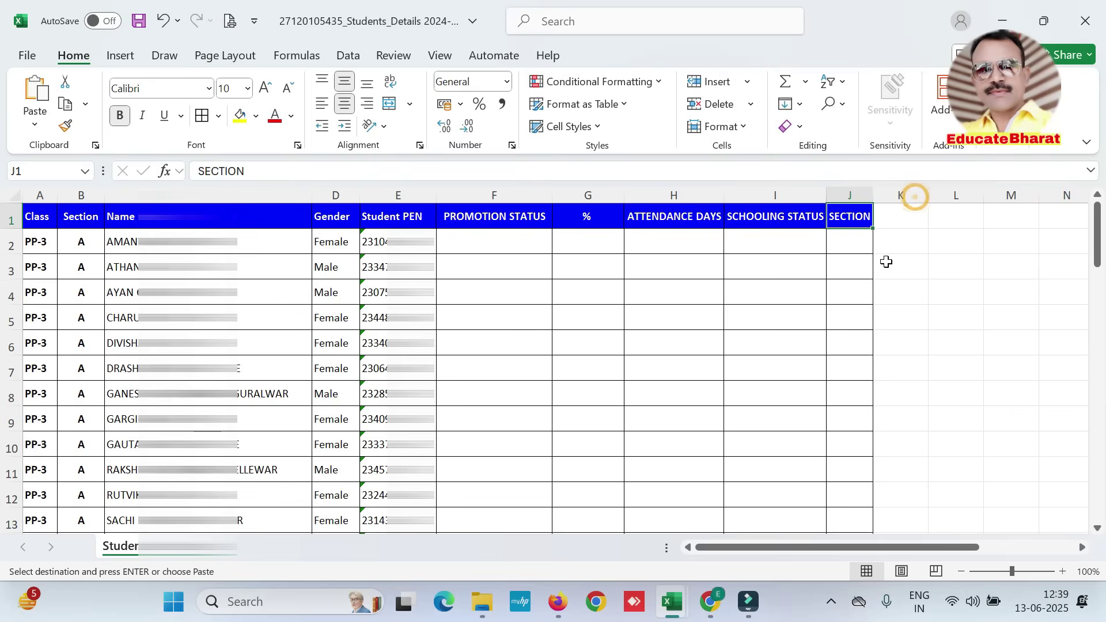
left_click(494, 219)
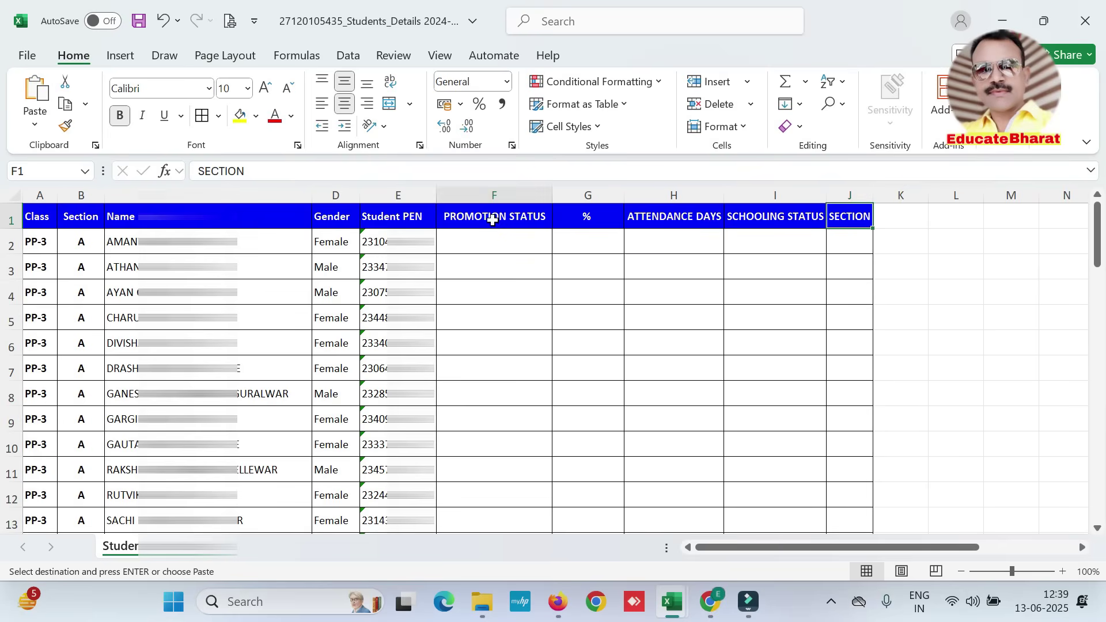
left_click(583, 217)
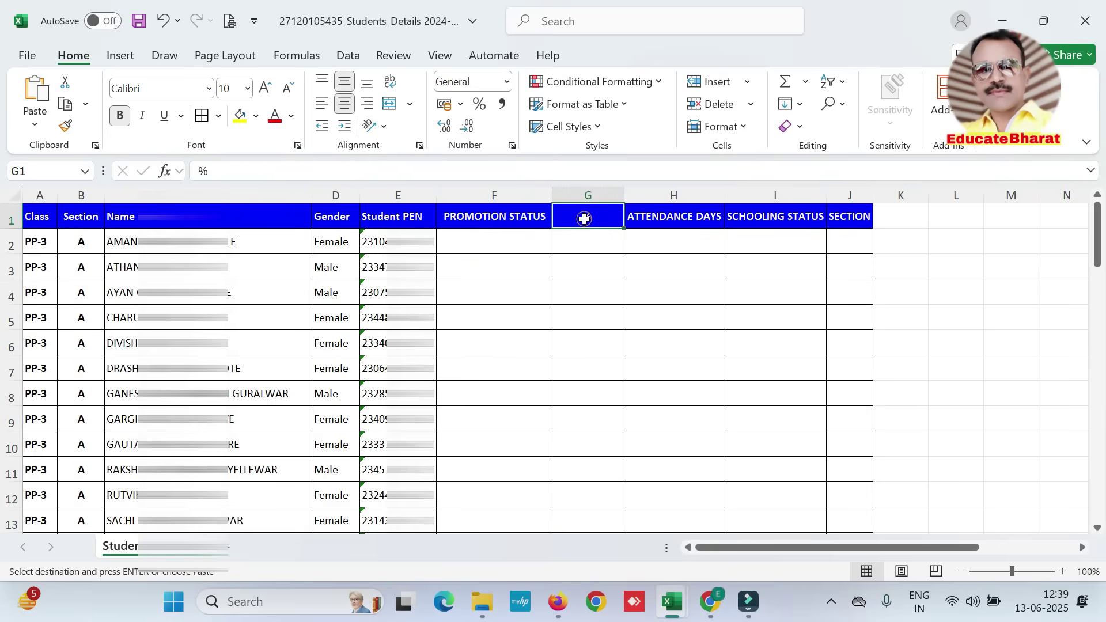
left_click(670, 219)
left_click(785, 219)
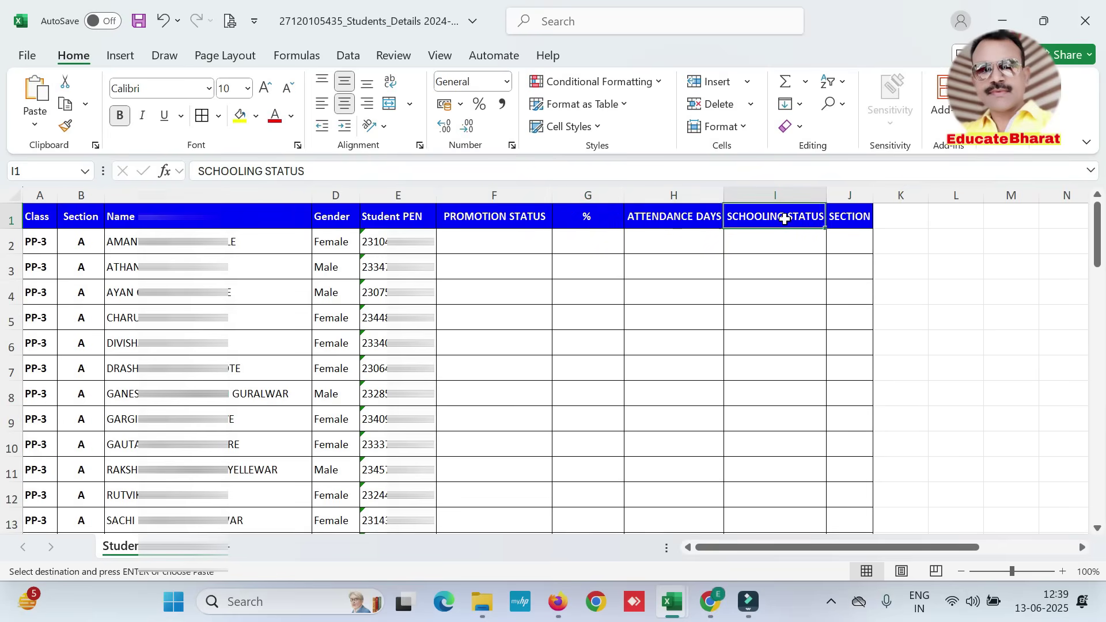
left_click(862, 220)
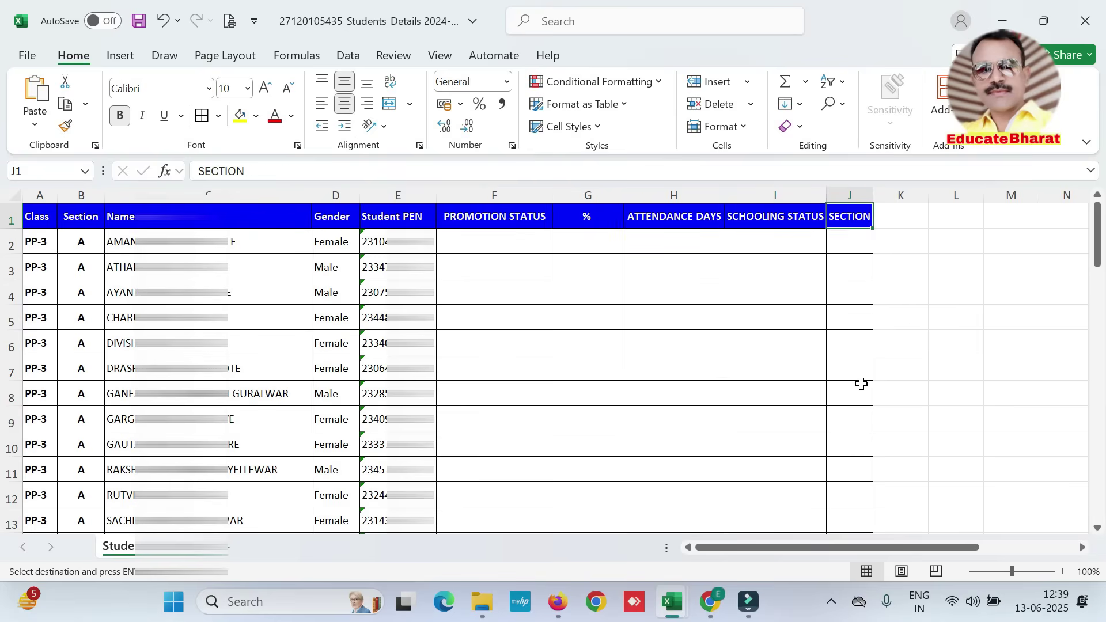
Copy the section letters from B2:B59 into the SECTION column, starting at J2.
left_click(92, 244)
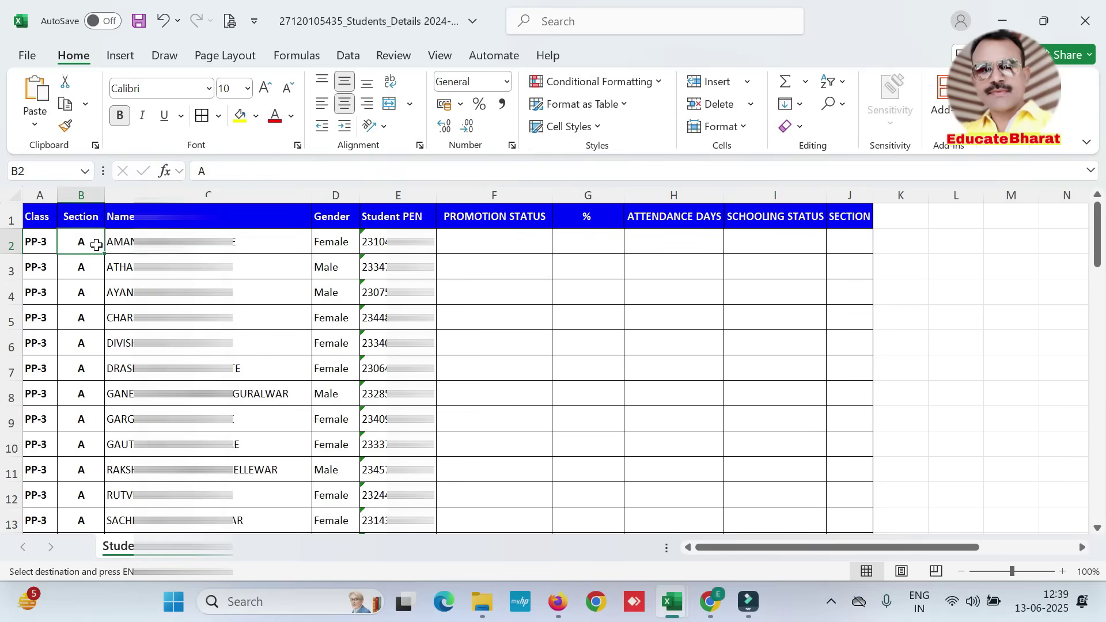
left_click_drag(95, 245, 76, 493)
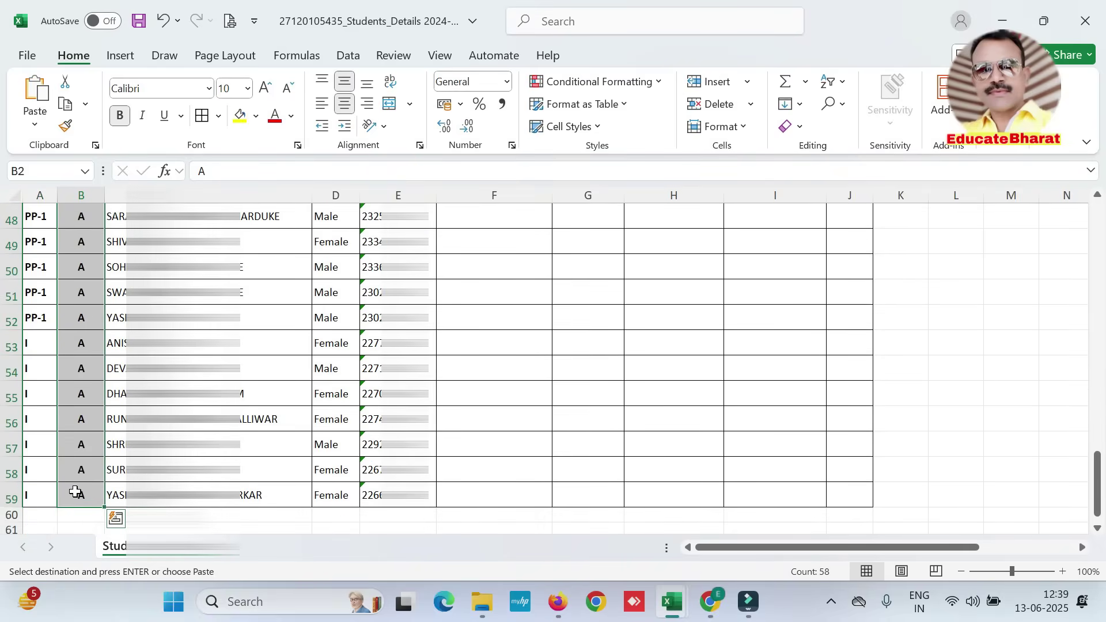
key("ctrl+c")
scroll(716, 314, "up", 15)
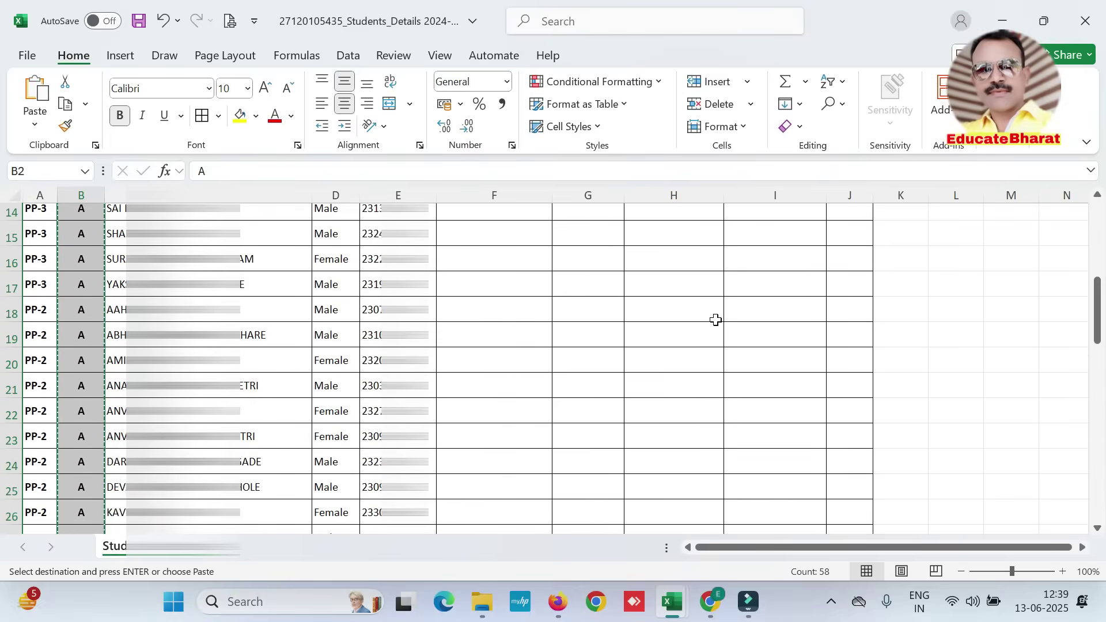
left_click(859, 240)
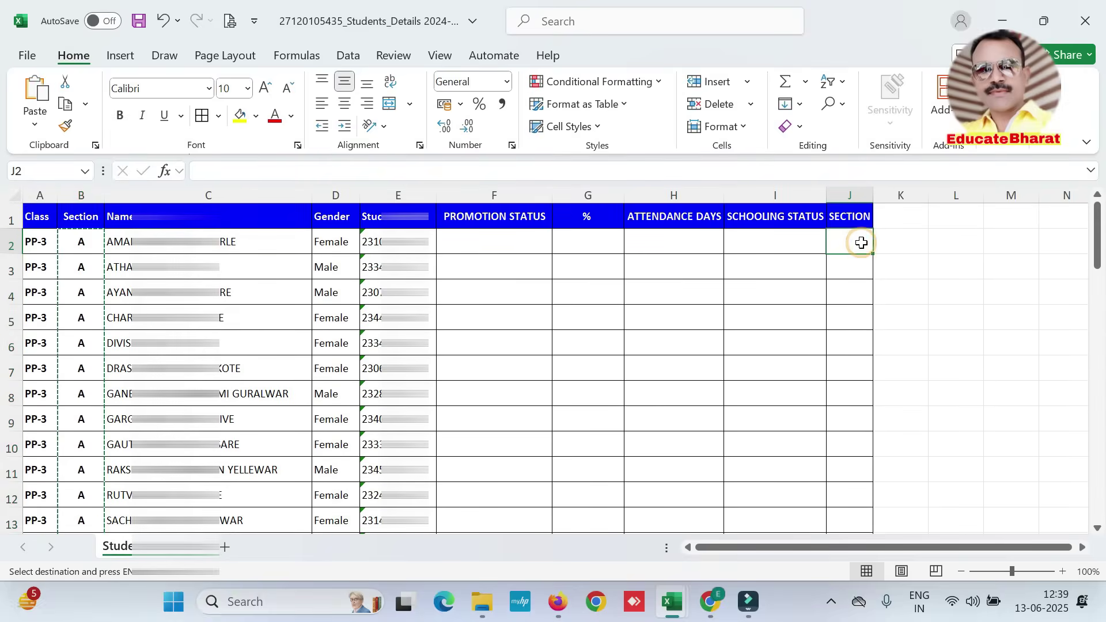
key("ctrl+v")
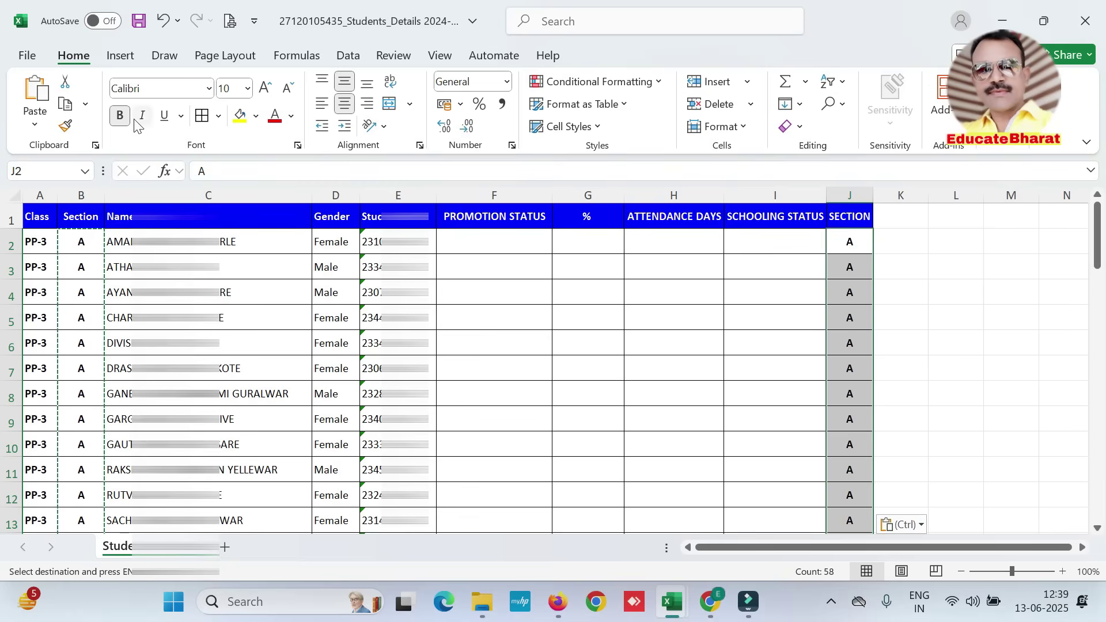
Fill the section letters in column J with yellow and make the whole SECTION column bold.
key("Escape")
left_click(240, 115)
left_click(946, 257)
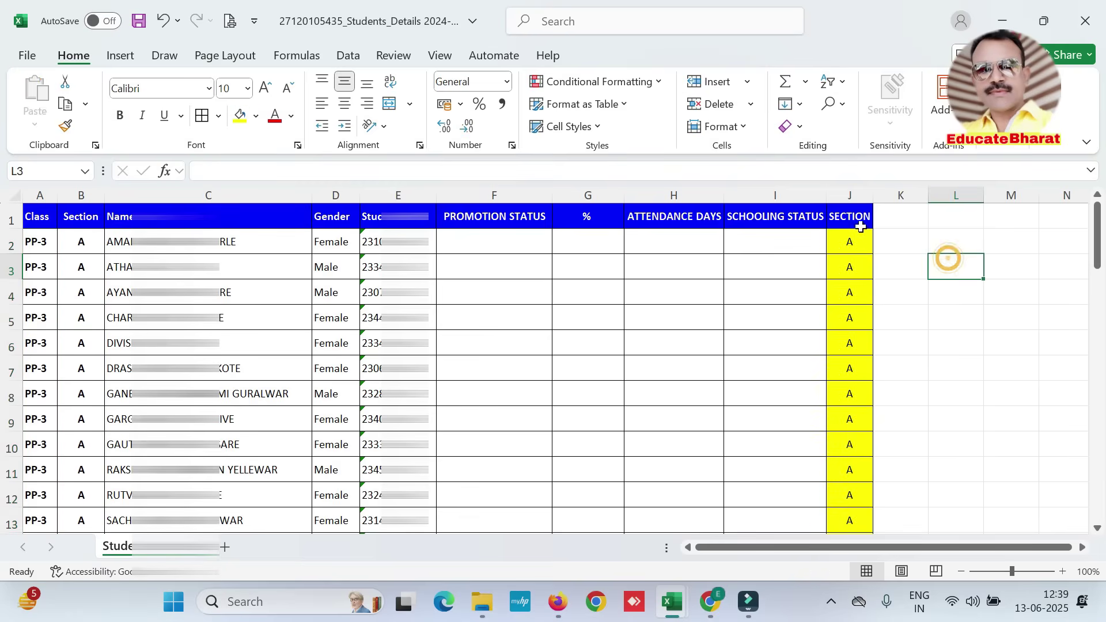
left_click(848, 195)
key("ctrl+b")
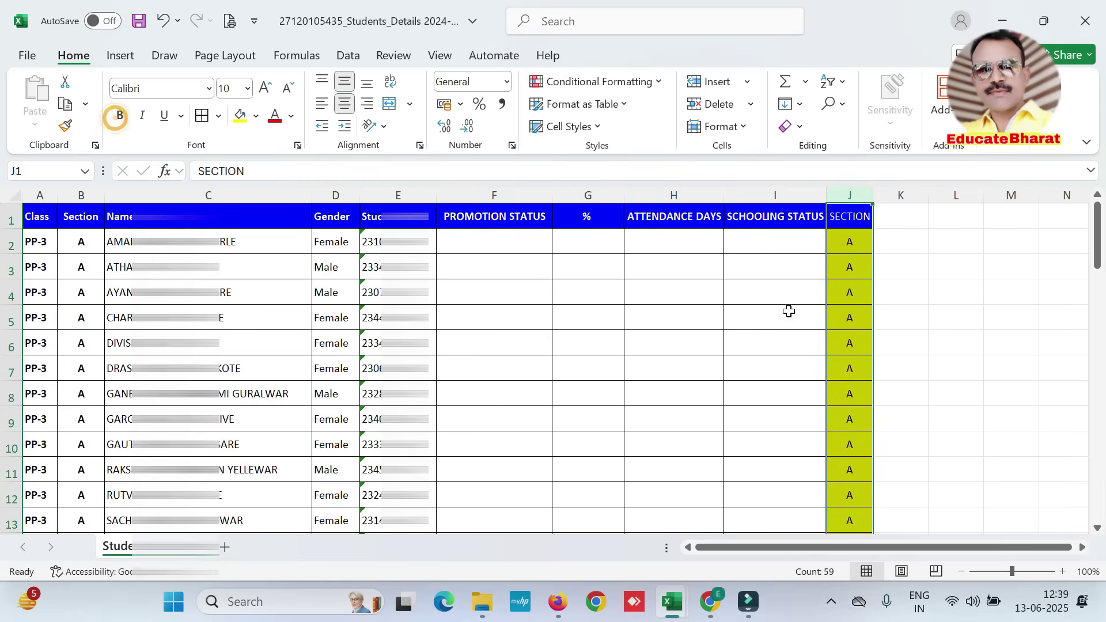
left_click(120, 115)
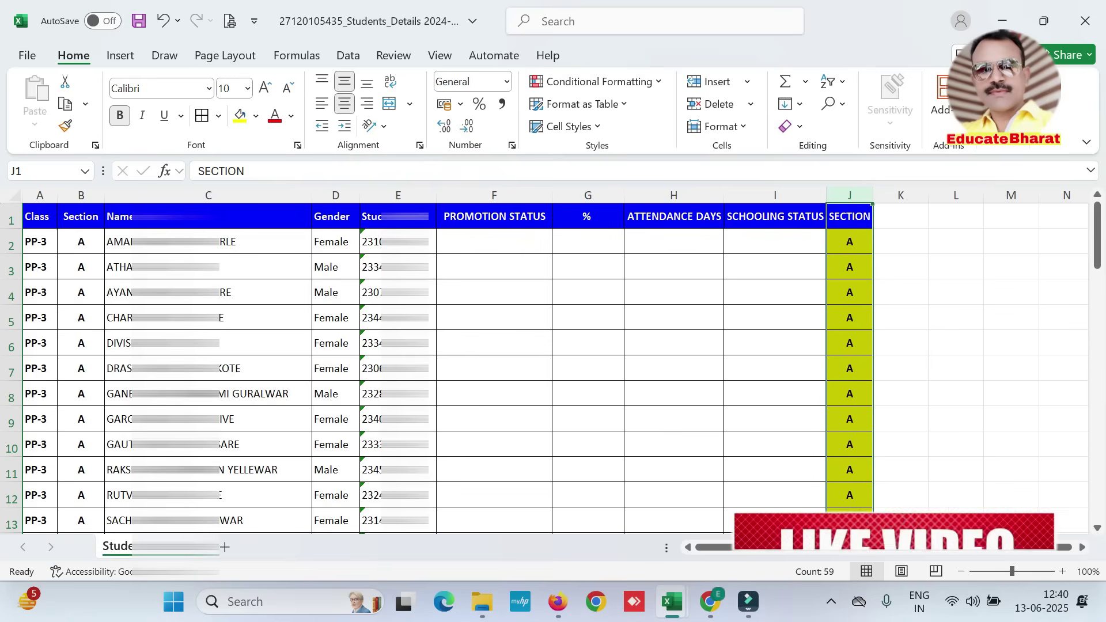
Delete the Gender column D from the student table.
left_click(336, 196)
right_click(338, 199)
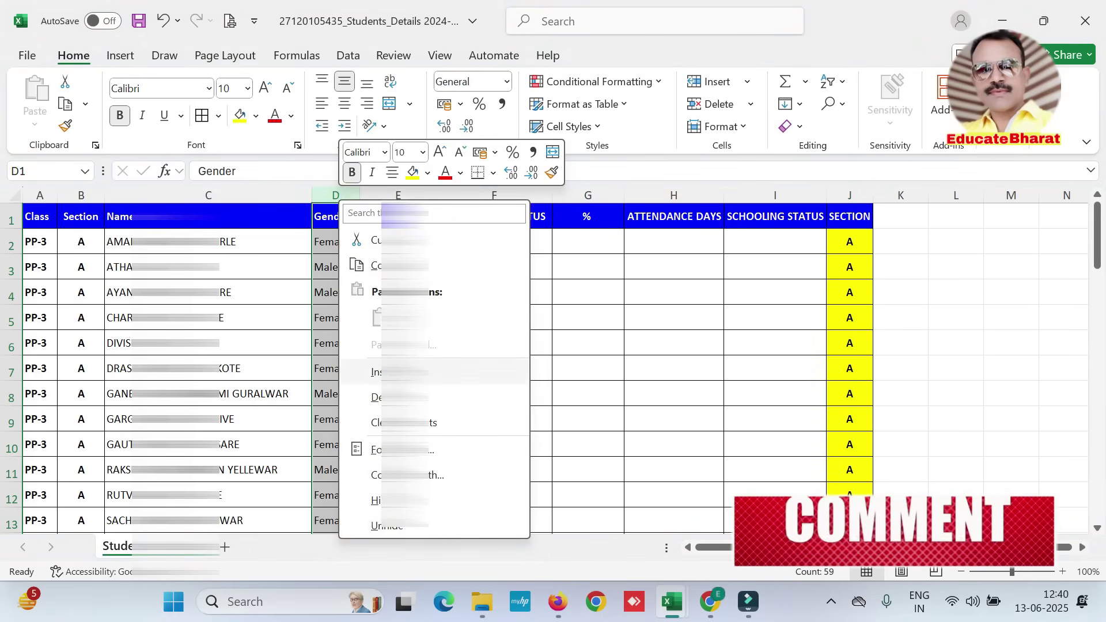
left_click(380, 398)
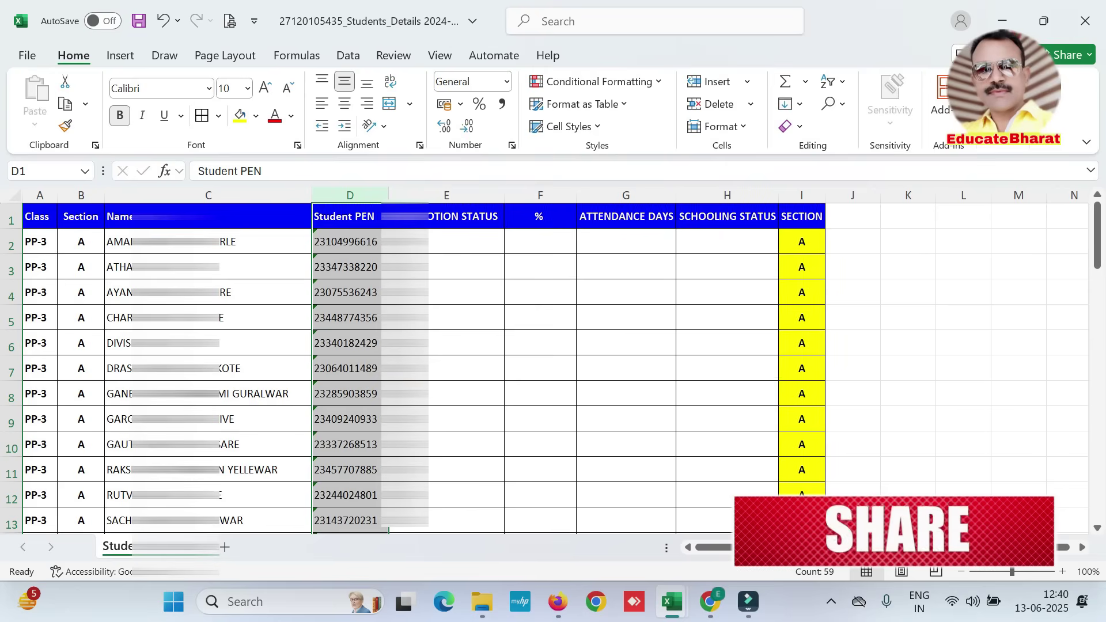
Copy the promotion and schooling status code key C61:F65 from the other student workbook and paste it at C61 below the student table.
left_click(456, 217)
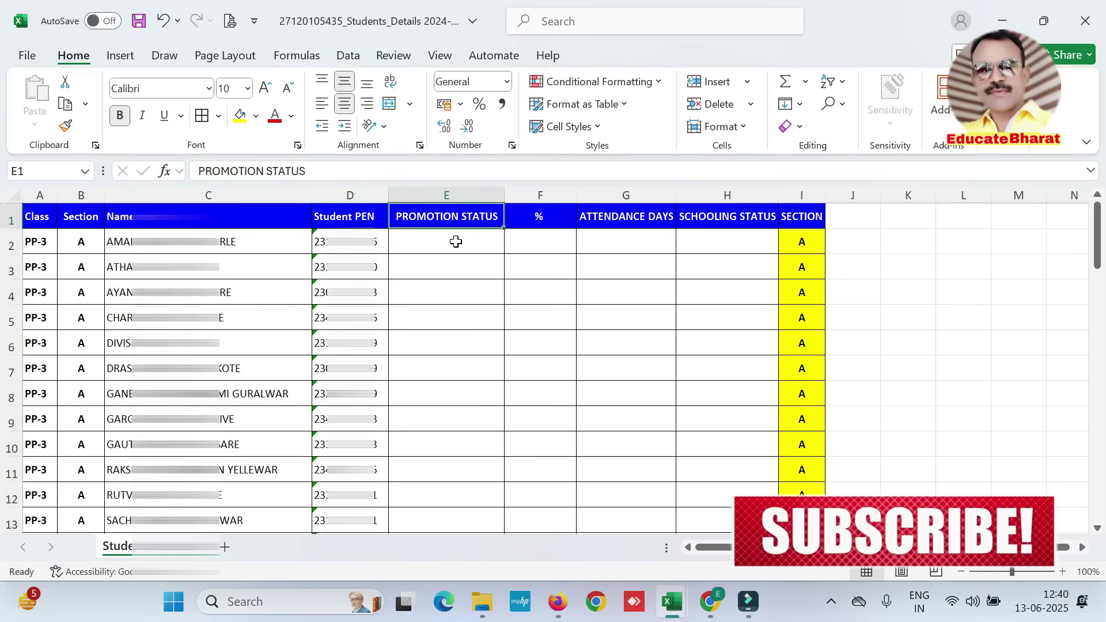
left_click(455, 242)
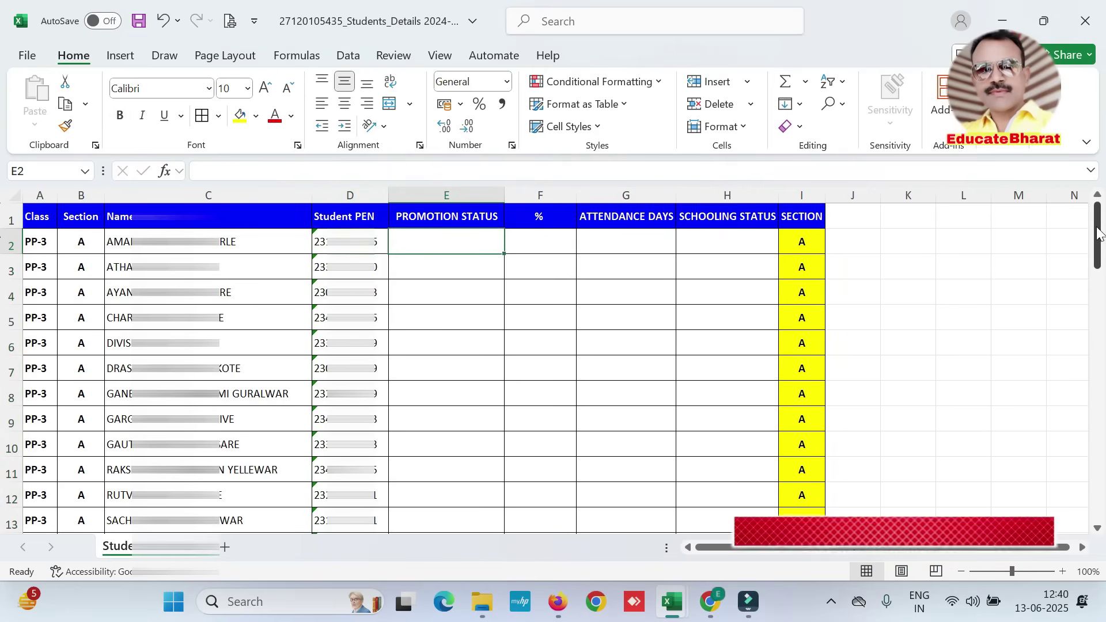
left_click_drag(1098, 231, 1101, 510)
scroll(586, 358, "down", 3)
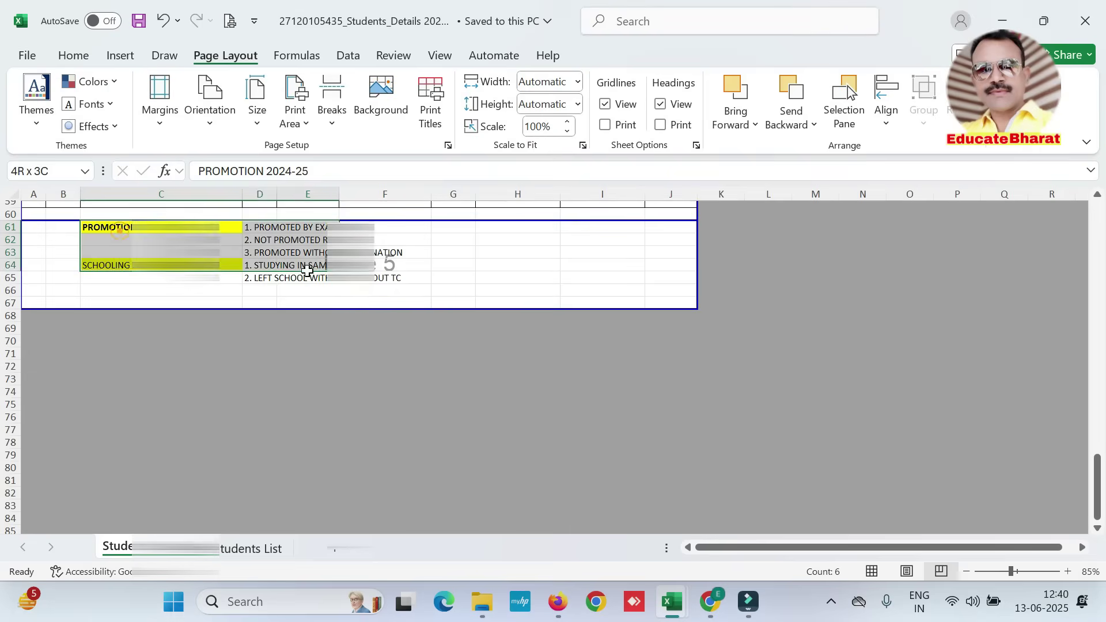
key("ctrl+c")
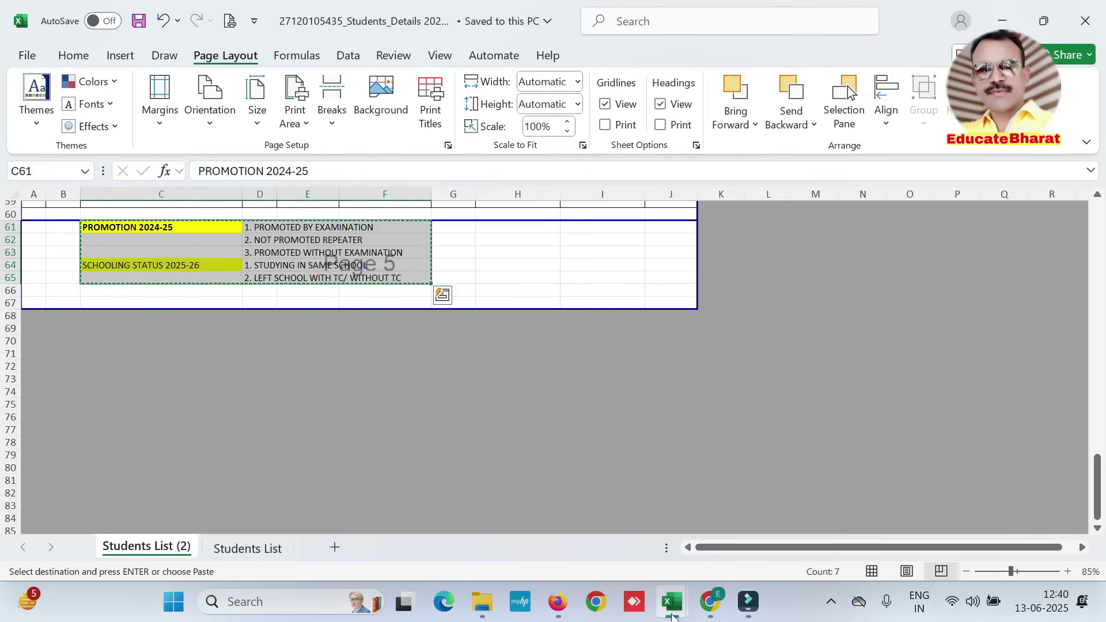
mouse_move(675, 605)
left_click(765, 543)
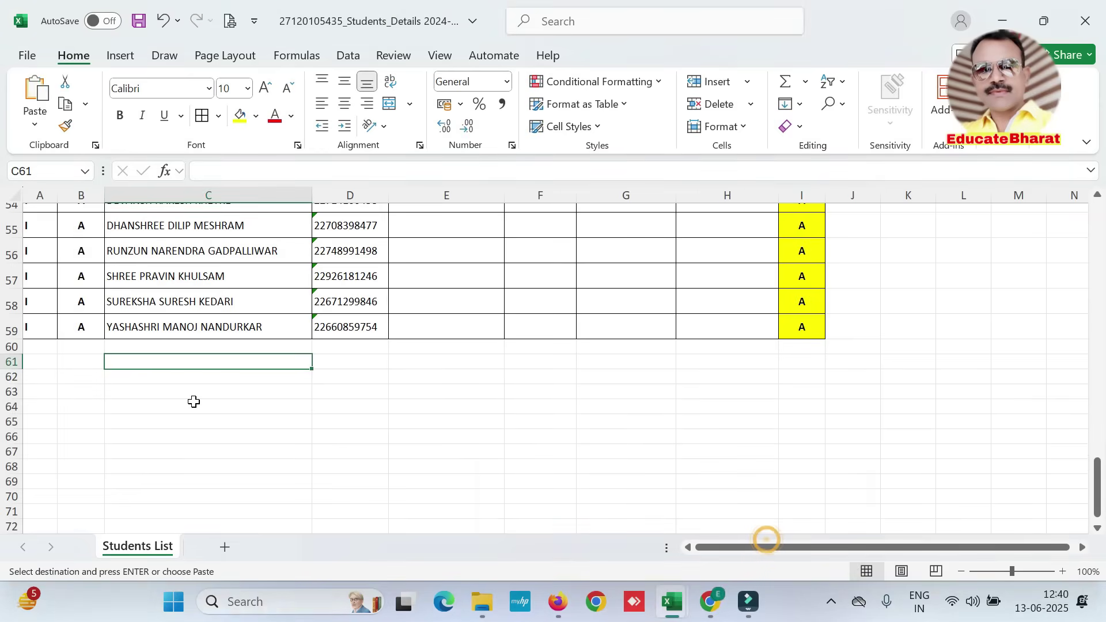
key("ctrl+v")
left_click(263, 463)
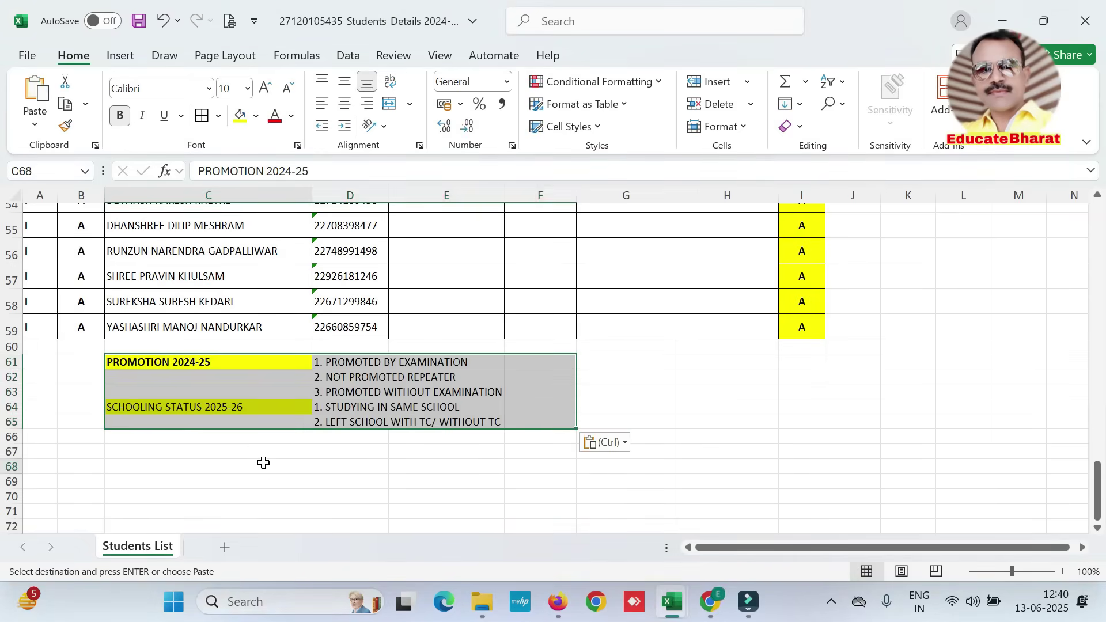
Increase the height of rows 61 to 65 holding the code key and align their text vertically to the middle.
left_click_drag(11, 362, 7, 416)
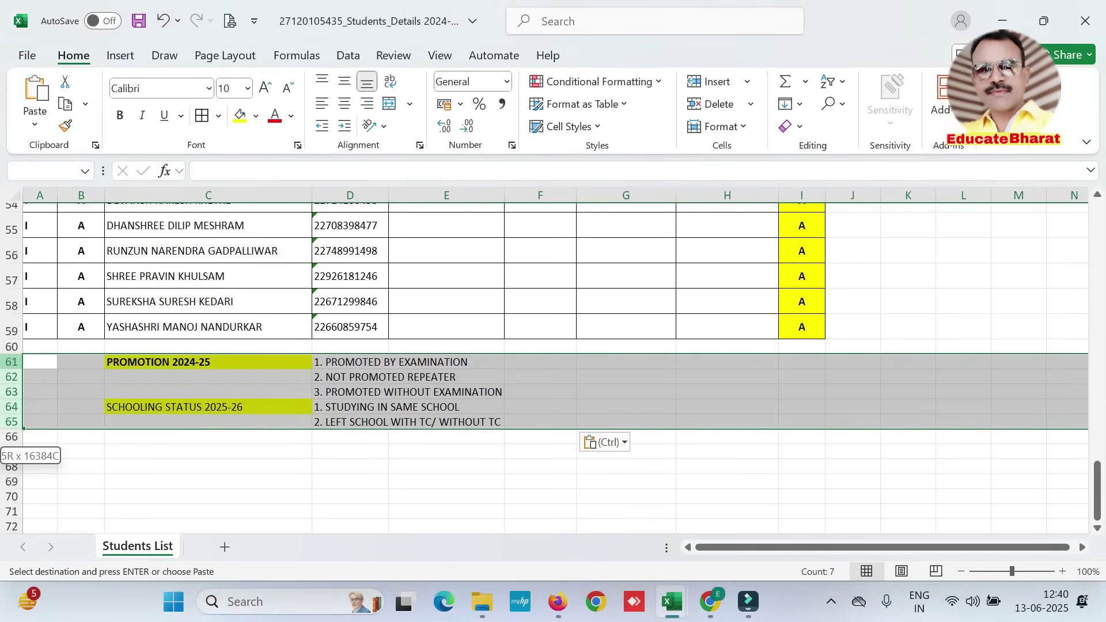
left_click_drag(11, 369, 11, 375)
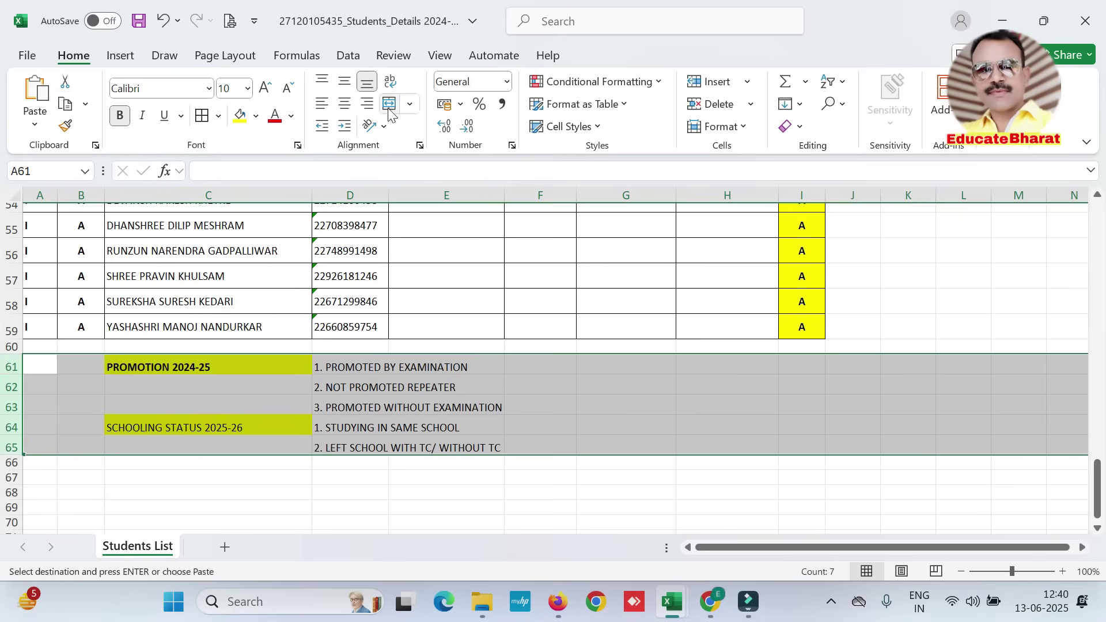
left_click(344, 81)
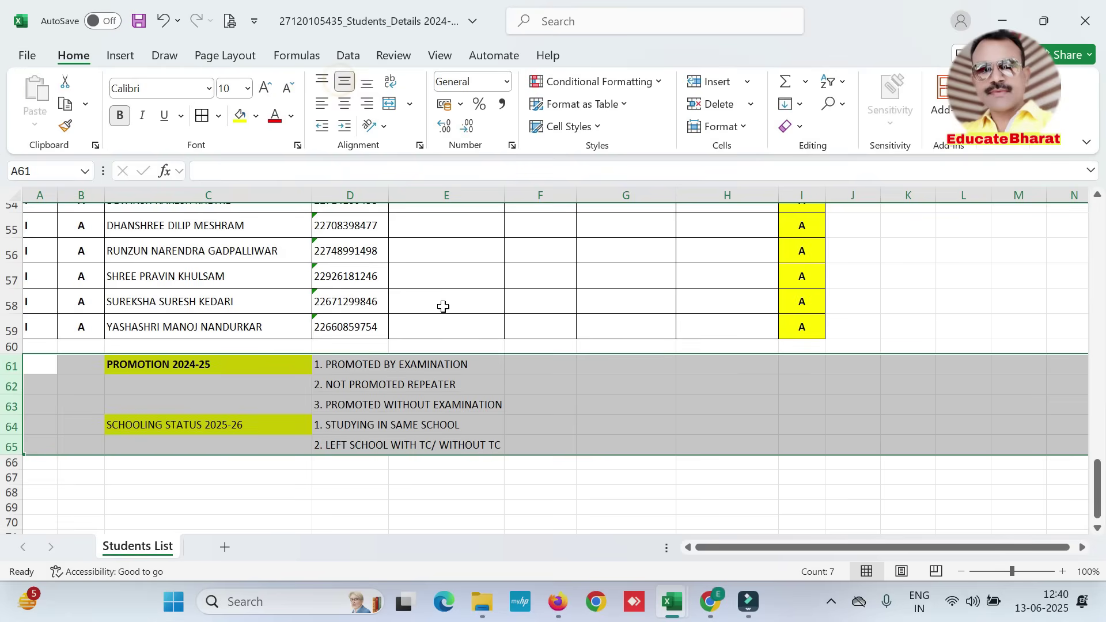
Review the PROMOTION STATUS, %, ATTENDANCE DAYS and SCHOOLING STATUS headings and the code key below the student table.
scroll(606, 355, "up", 13)
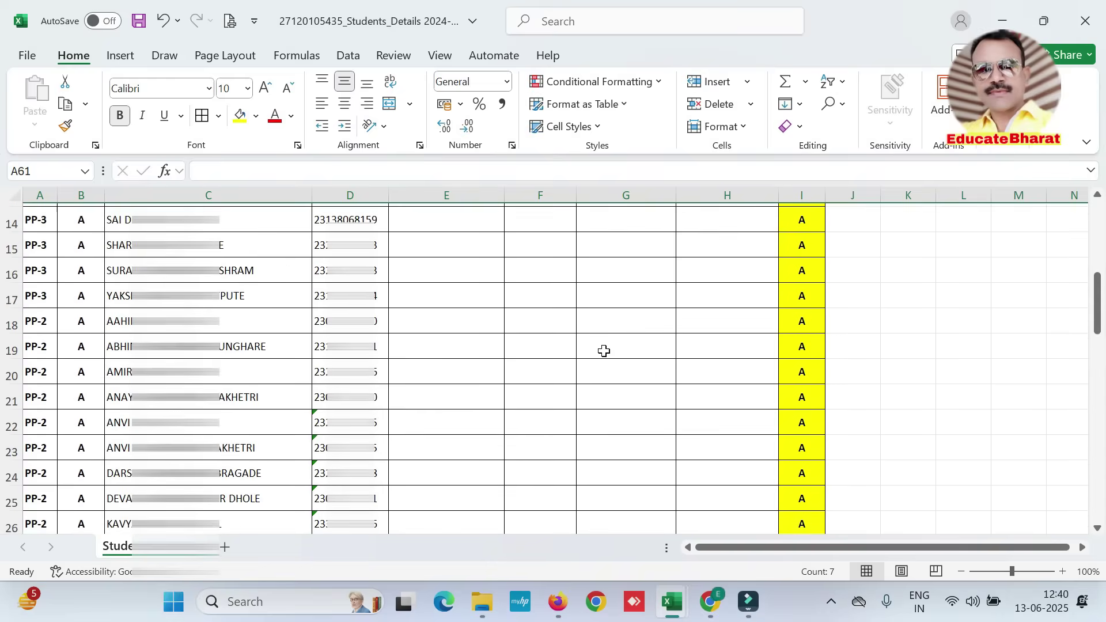
scroll(603, 351, "up", 4)
left_click(431, 217)
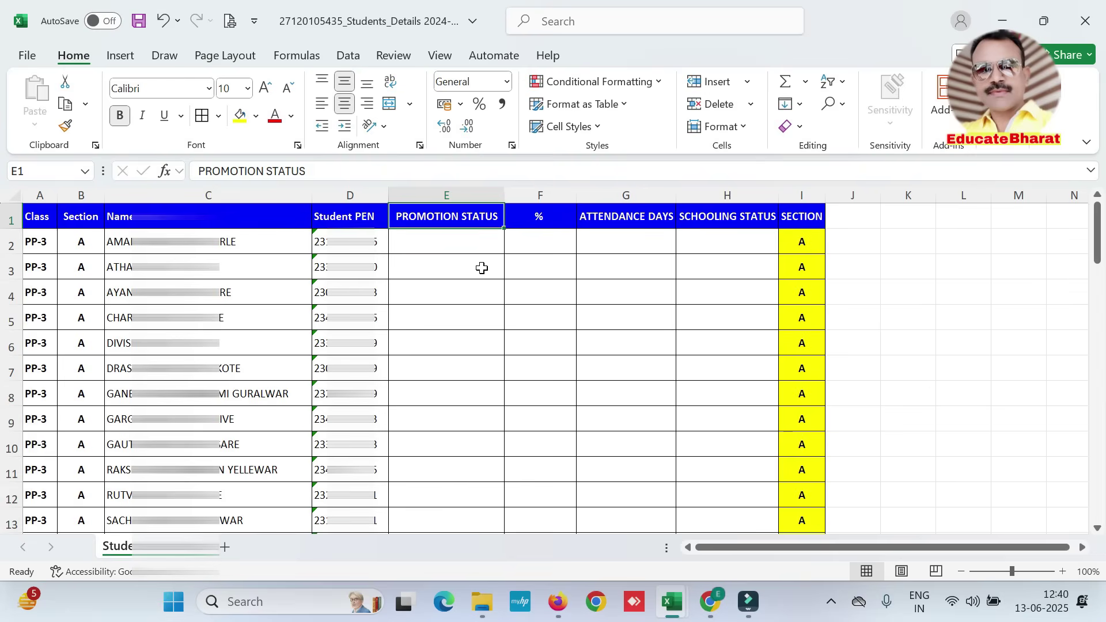
left_click(548, 216)
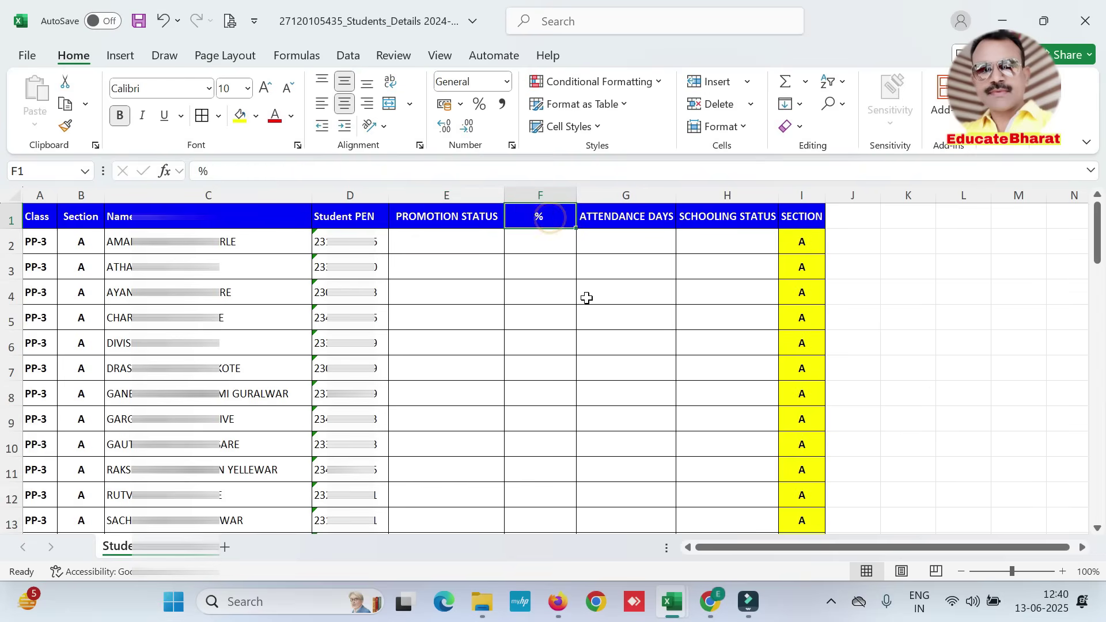
left_click(535, 245)
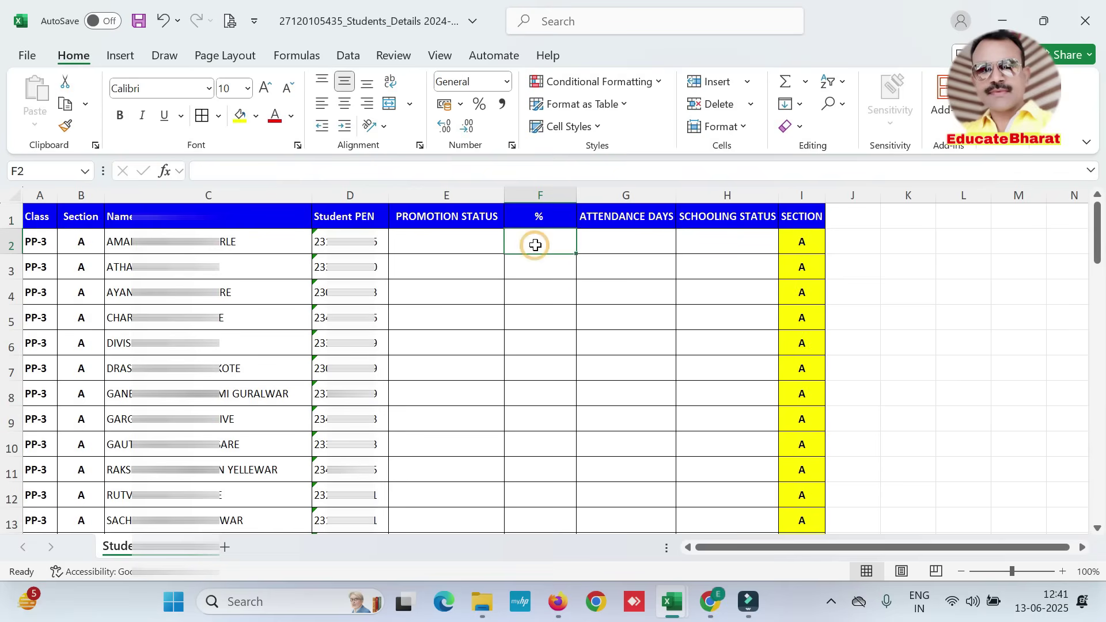
left_click(639, 216)
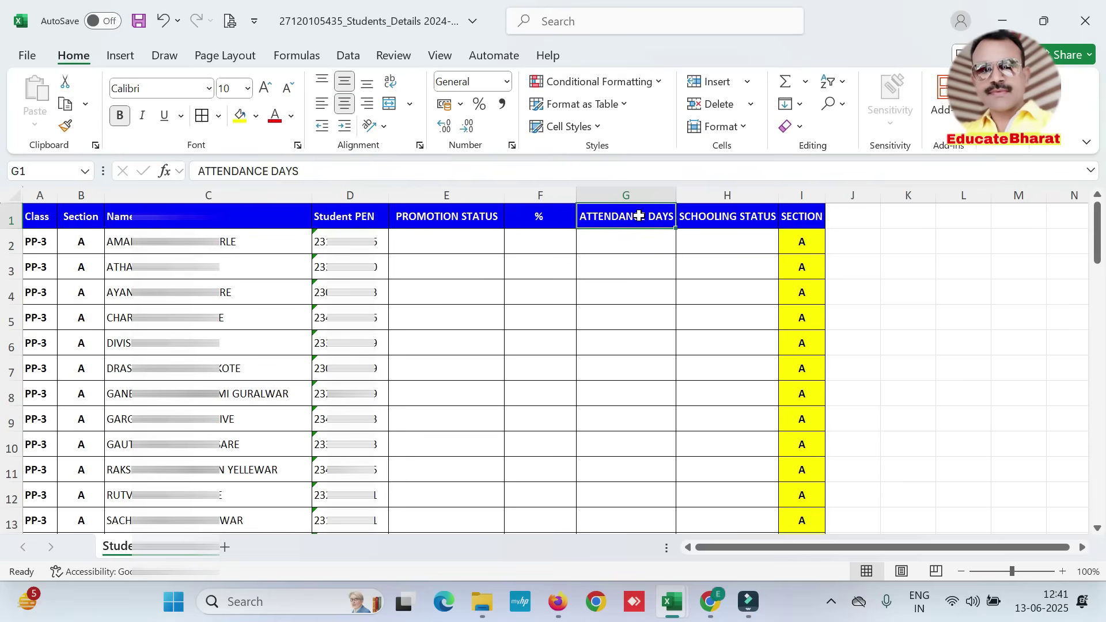
left_click(725, 218)
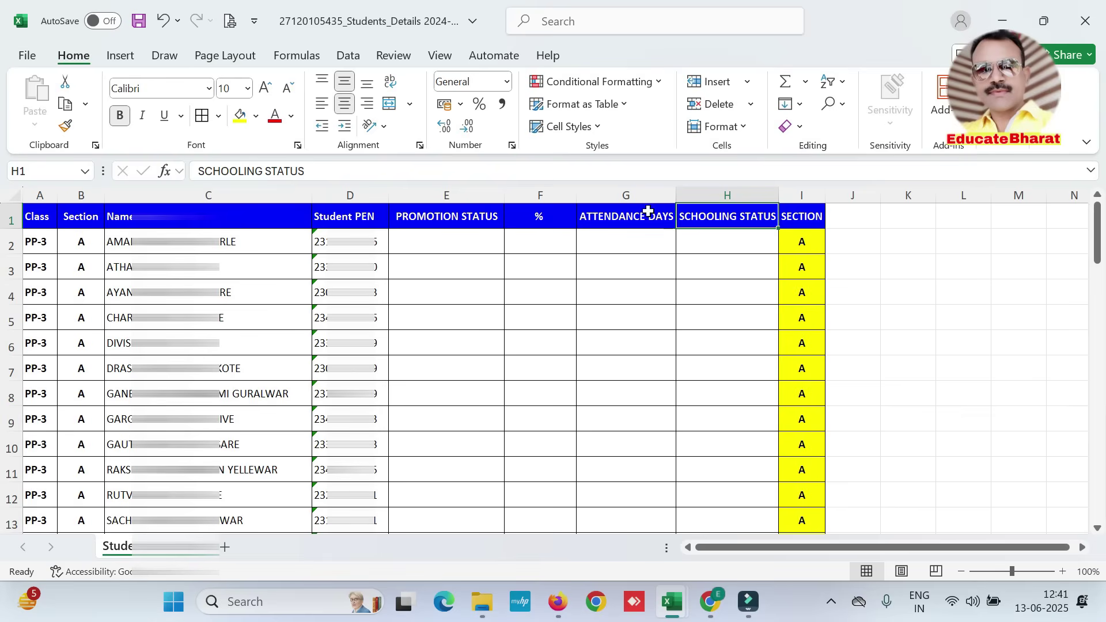
left_click(419, 239)
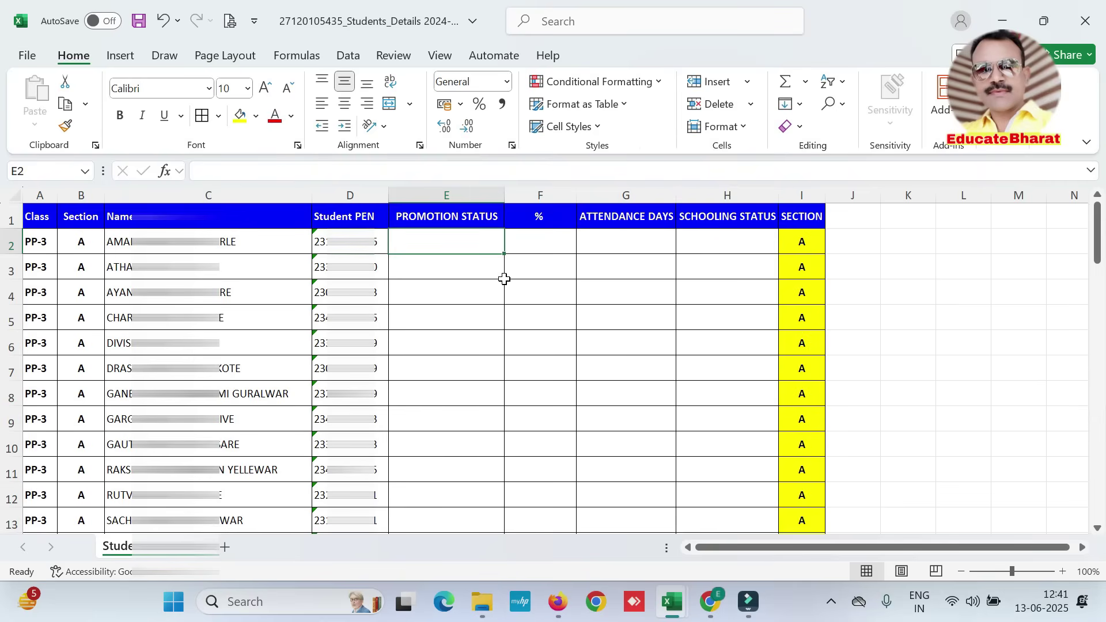
left_click_drag(1098, 227, 1098, 490)
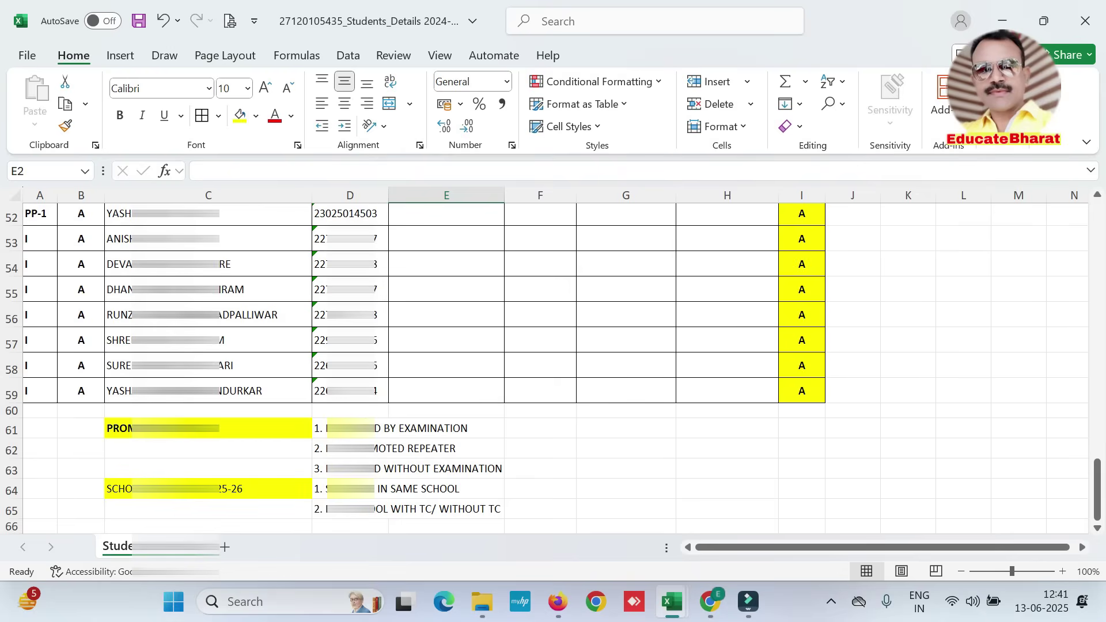
scroll(610, 436, "up", 17)
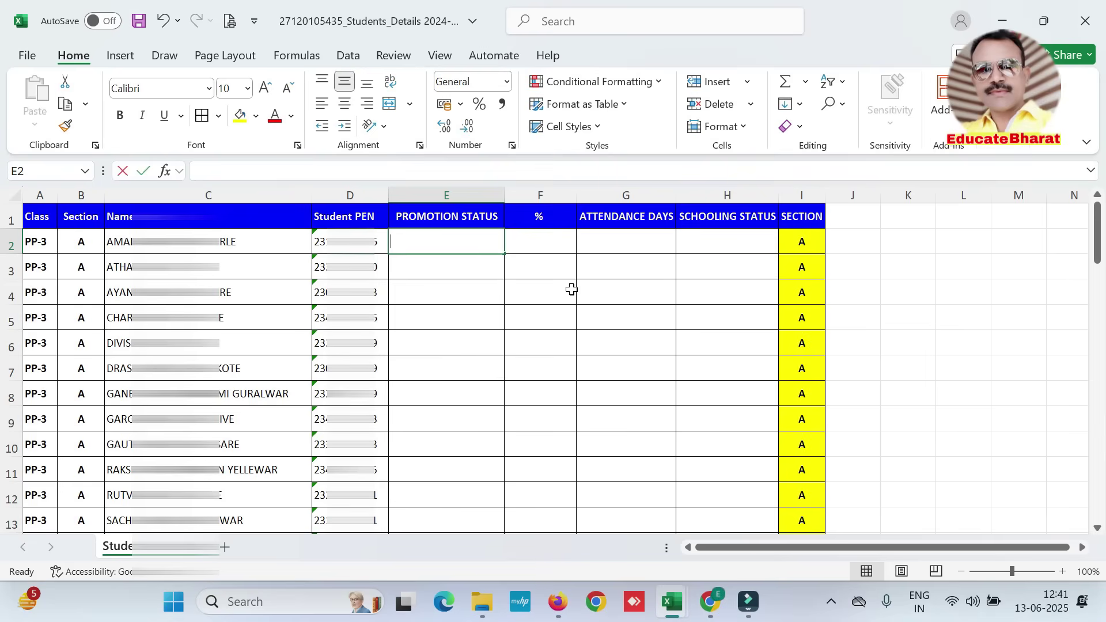
Enter promotion status 1 for the first student in E2 and centre columns E to H horizontally.
type("1")
key("Tab")
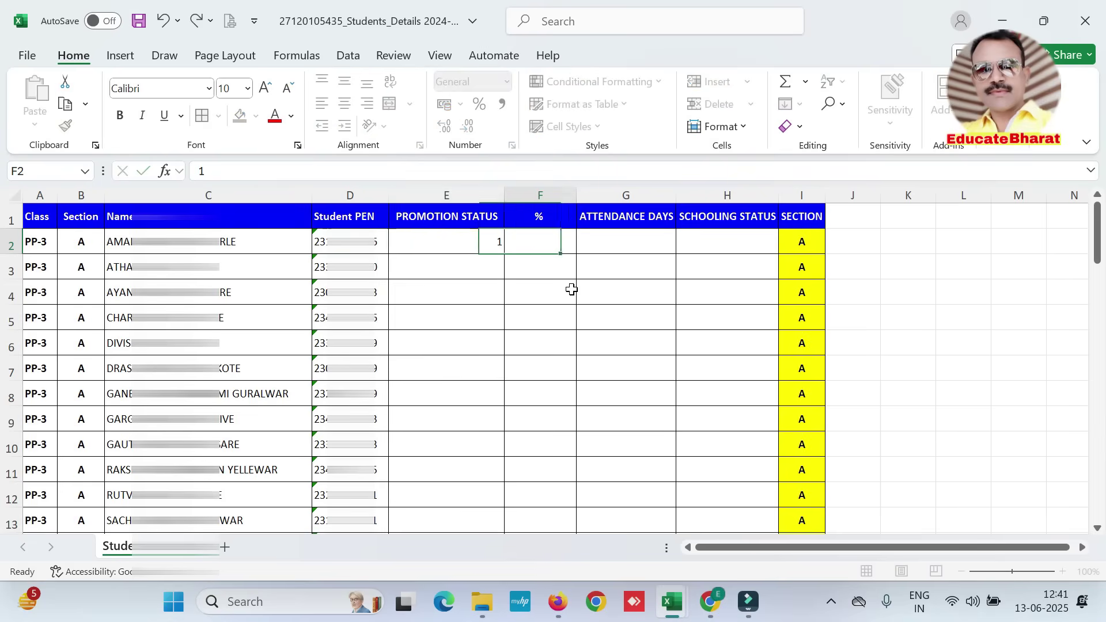
left_click(480, 186)
left_click_drag(479, 187, 741, 193)
left_click(345, 103)
Complete the first student's row with 78 as %, 211 attendance days and schooling status S / 1.
left_click(526, 247)
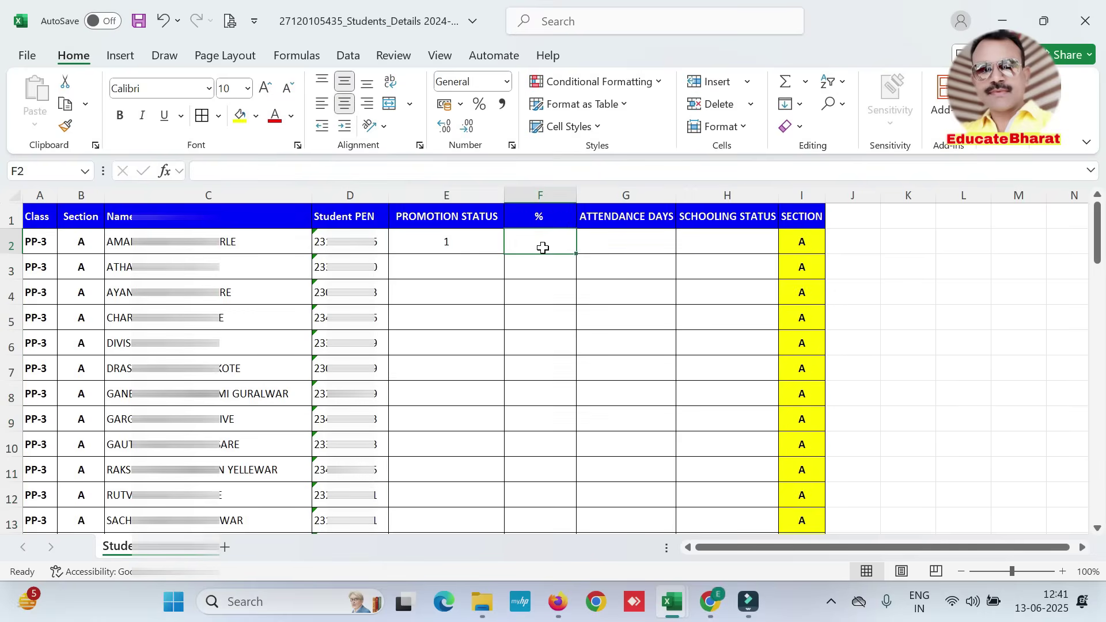
type("78")
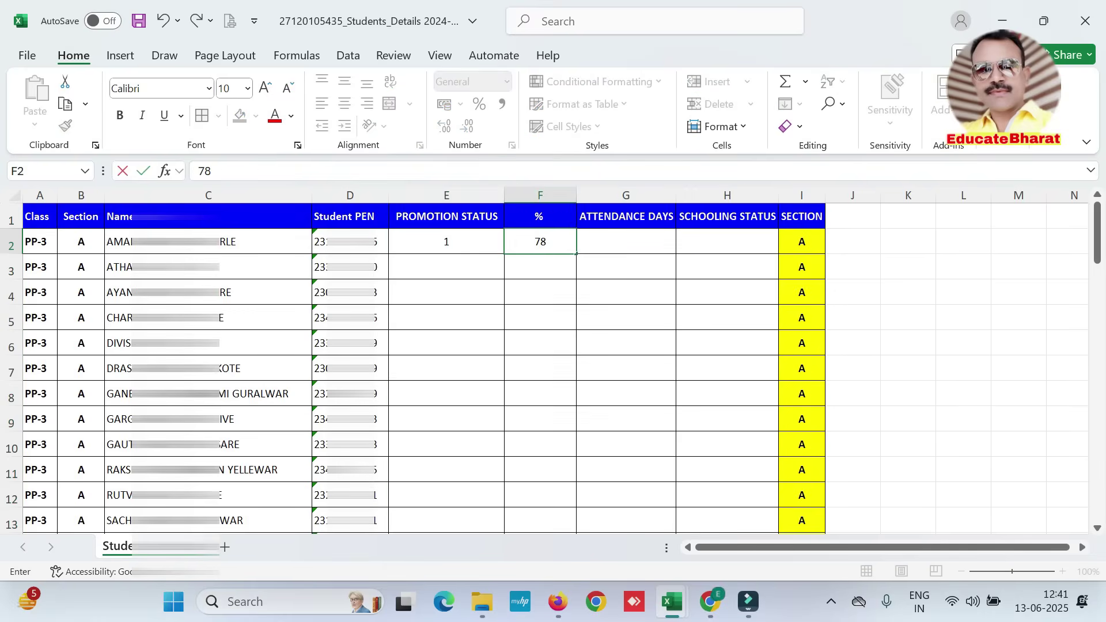
key("Tab")
type("211")
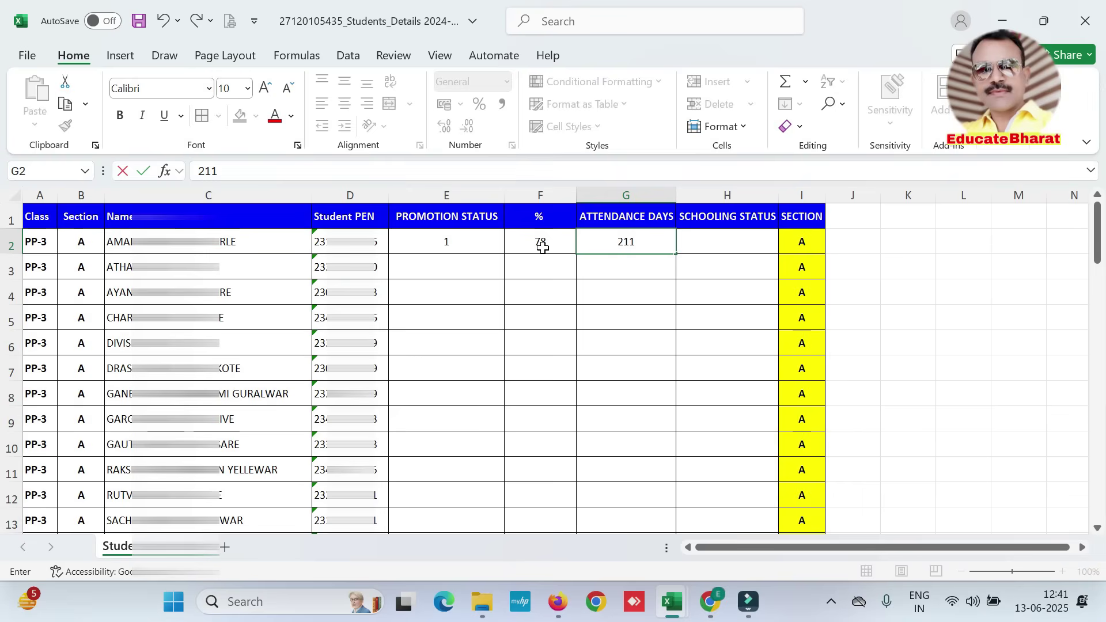
key("Tab")
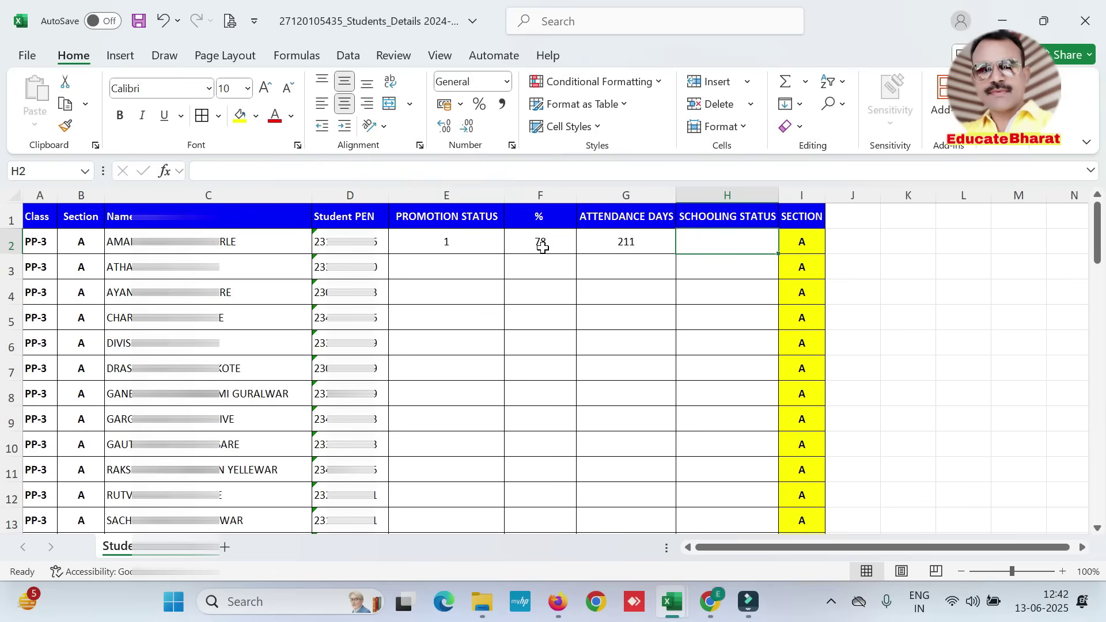
type("s")
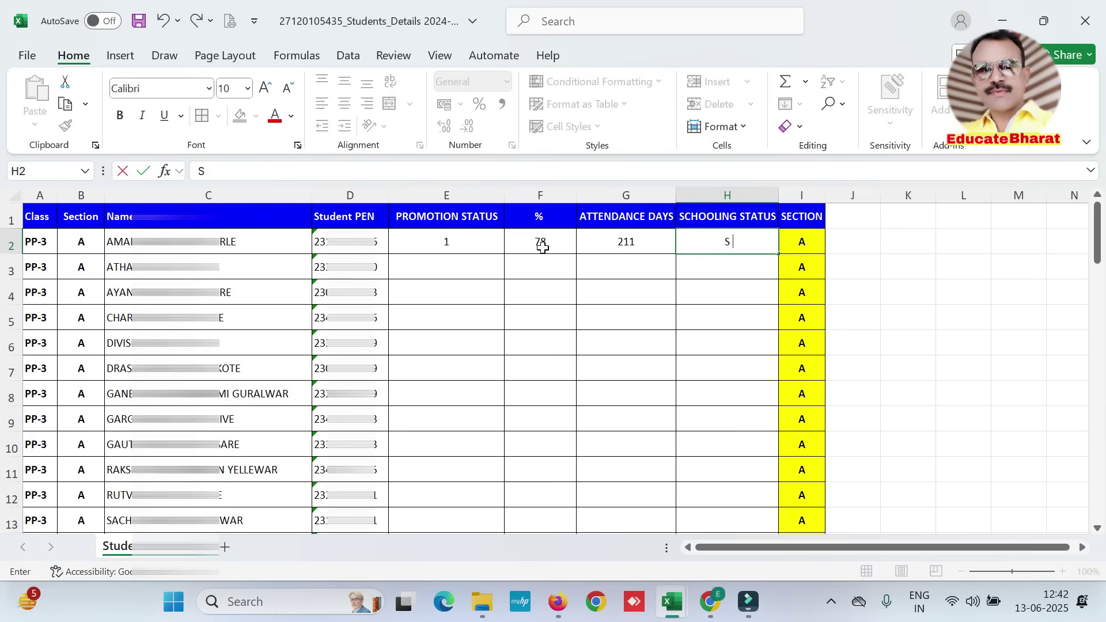
type(" / 1")
key("Return")
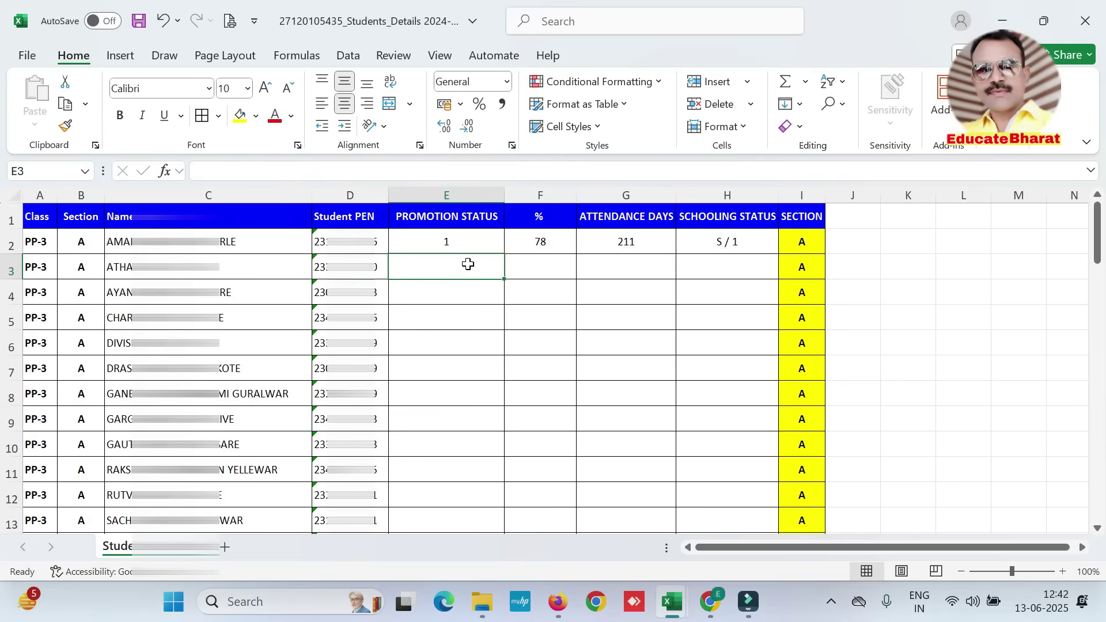
Fill in the second student's row 3 with promotion status 1, 87 as %, 210 attendance days and schooling status L / 2.
type("1")
key("Tab")
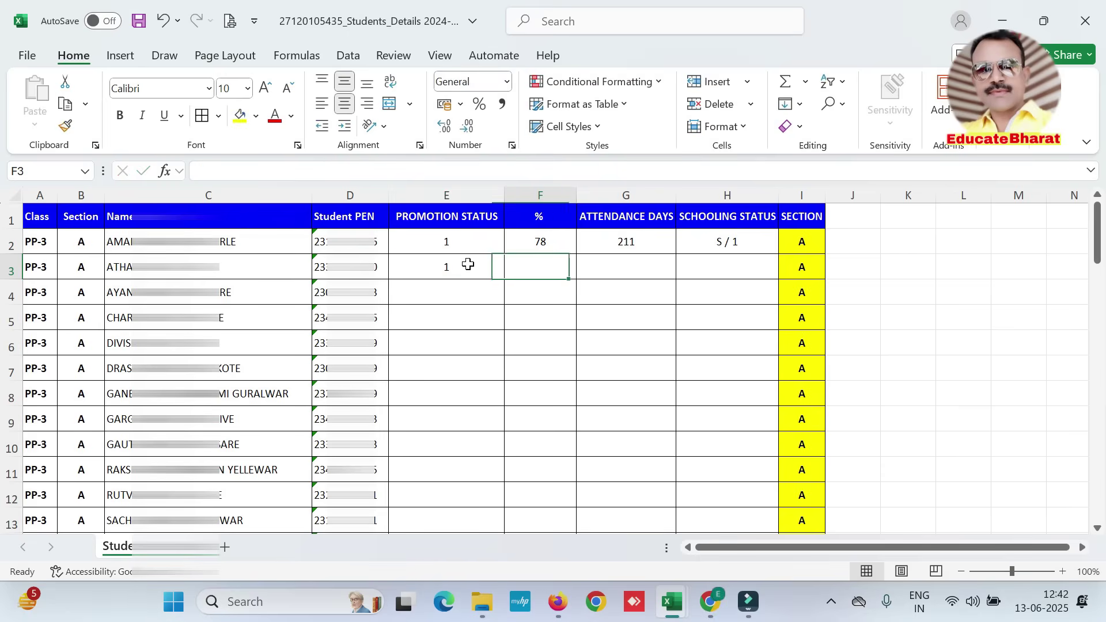
type("87")
key("Tab")
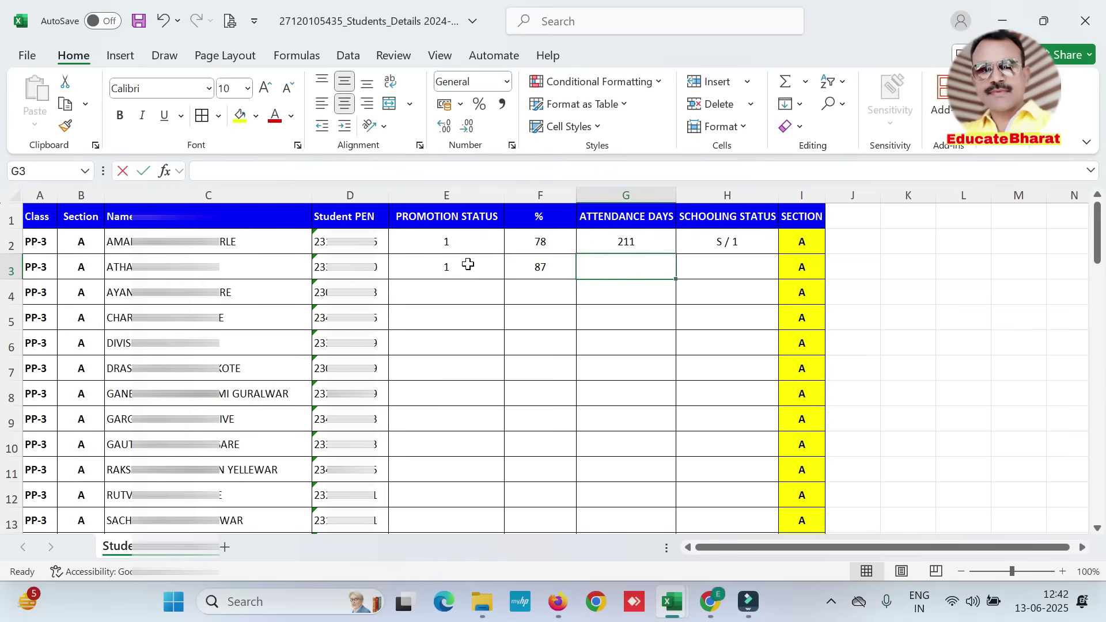
type("210")
key("Tab")
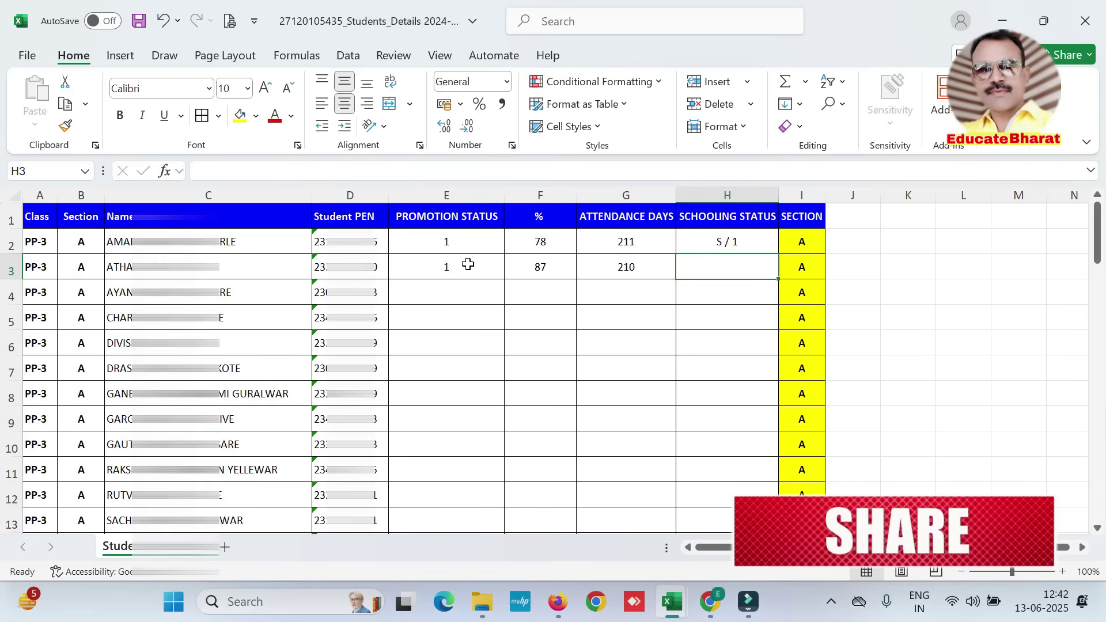
type("L")
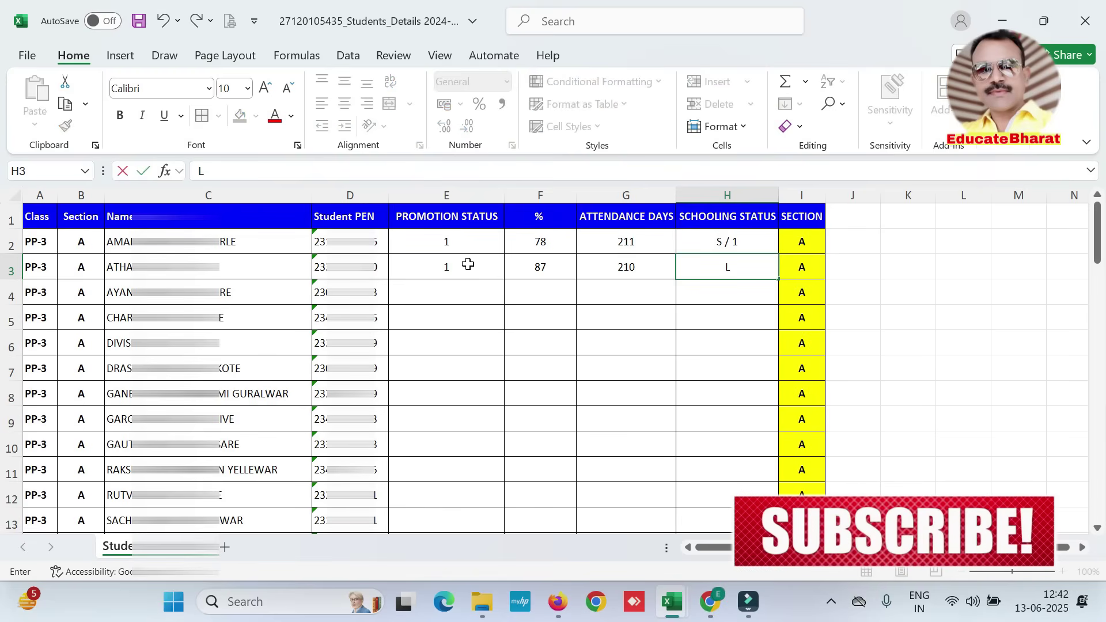
type(" / ")
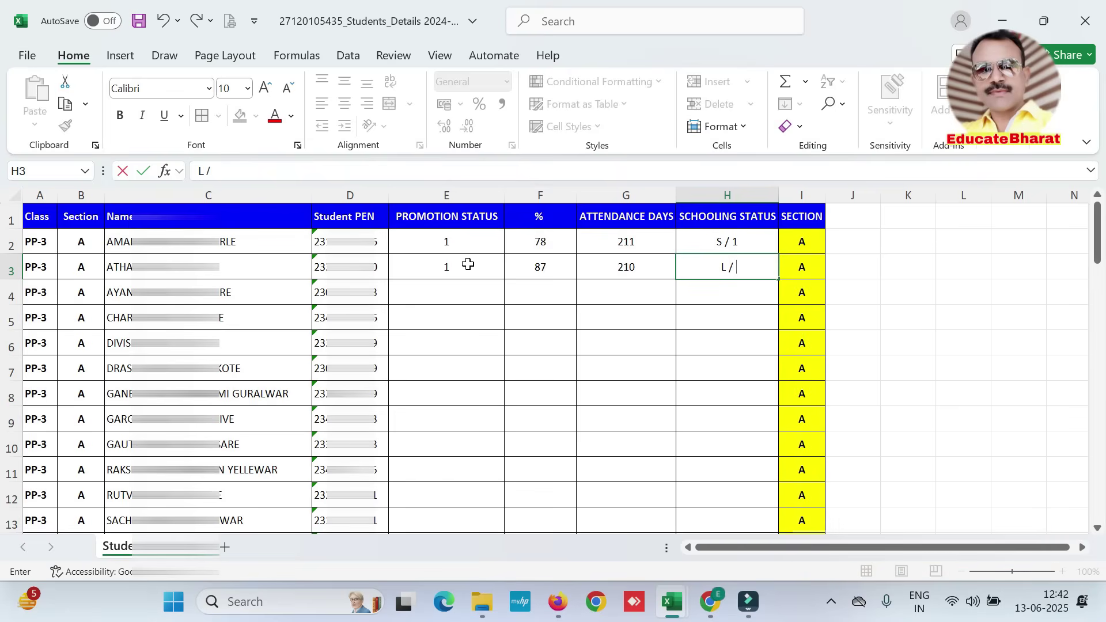
type("2")
key("Tab")
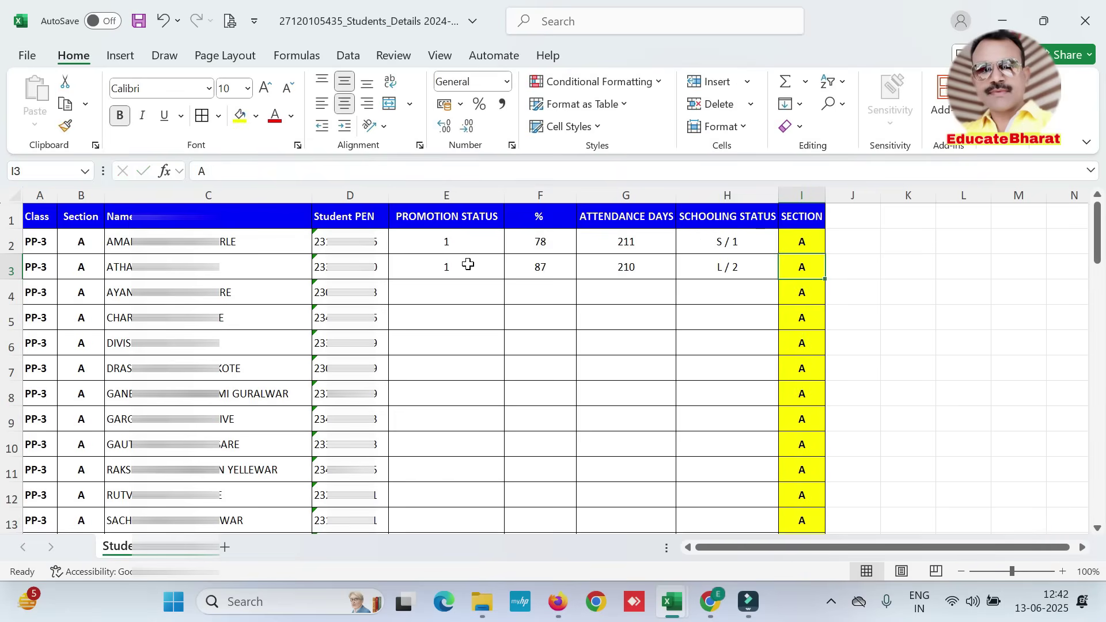
Clear the second student's section letter from cell I3 in the SECTION column.
left_click(733, 270)
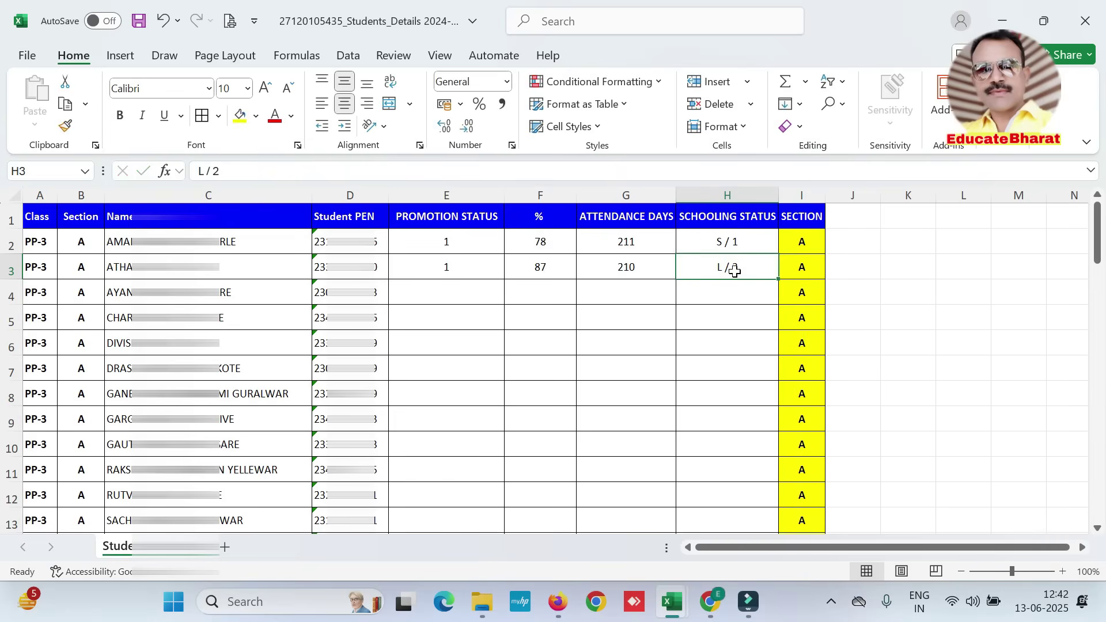
left_click(785, 271)
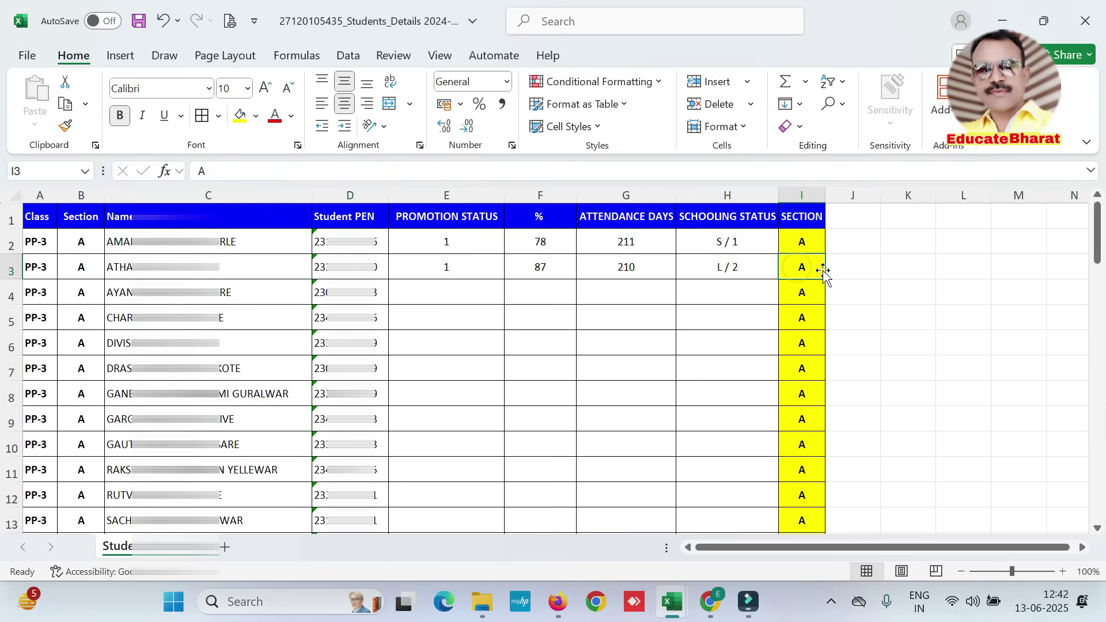
key("Delete")
Fill in the third student's row 4 with promotion status 2, 31 as % and 123 attendance days.
left_click(469, 297)
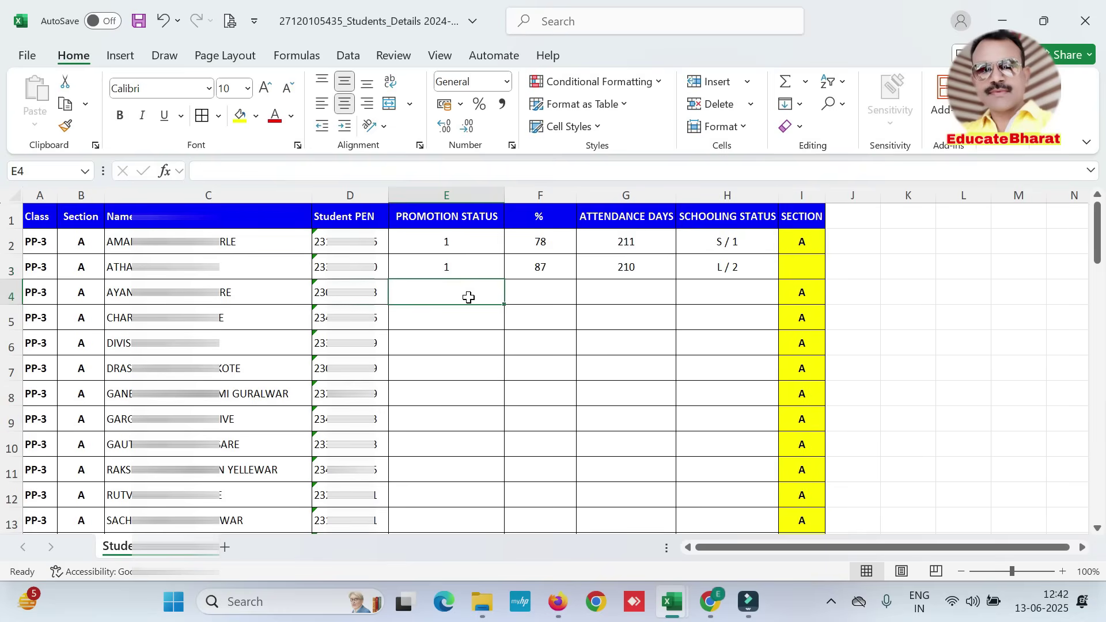
type("2")
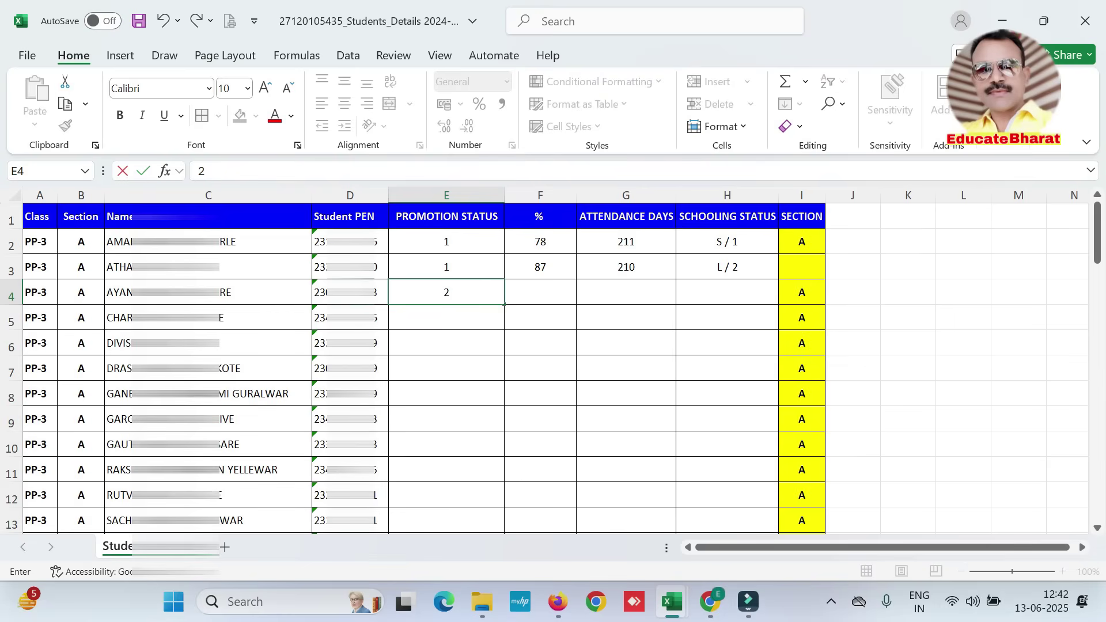
key("Tab")
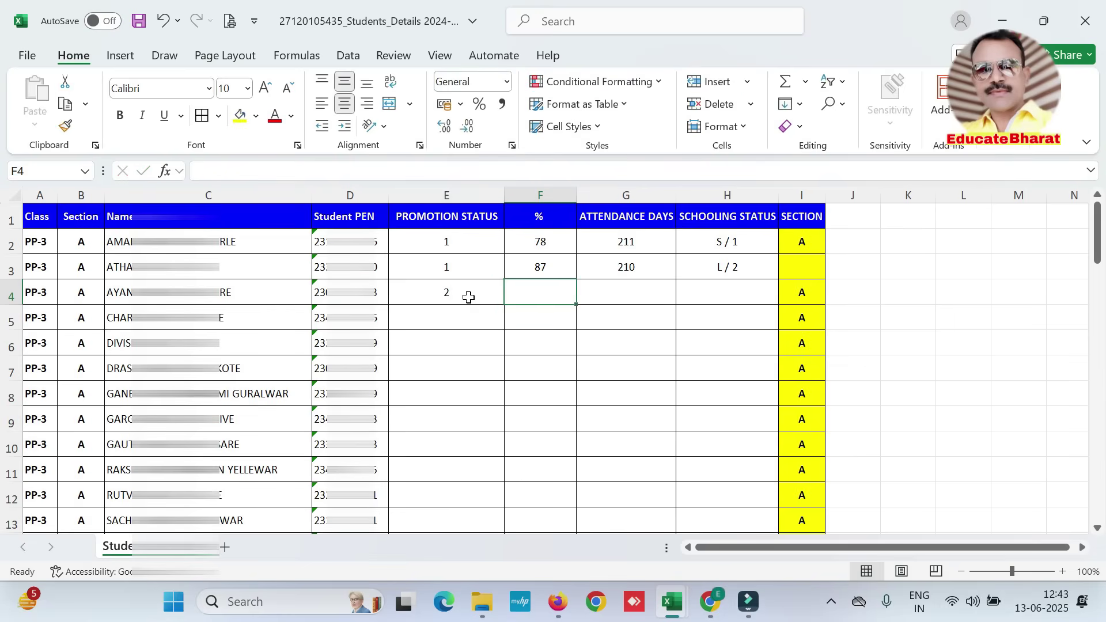
type("31")
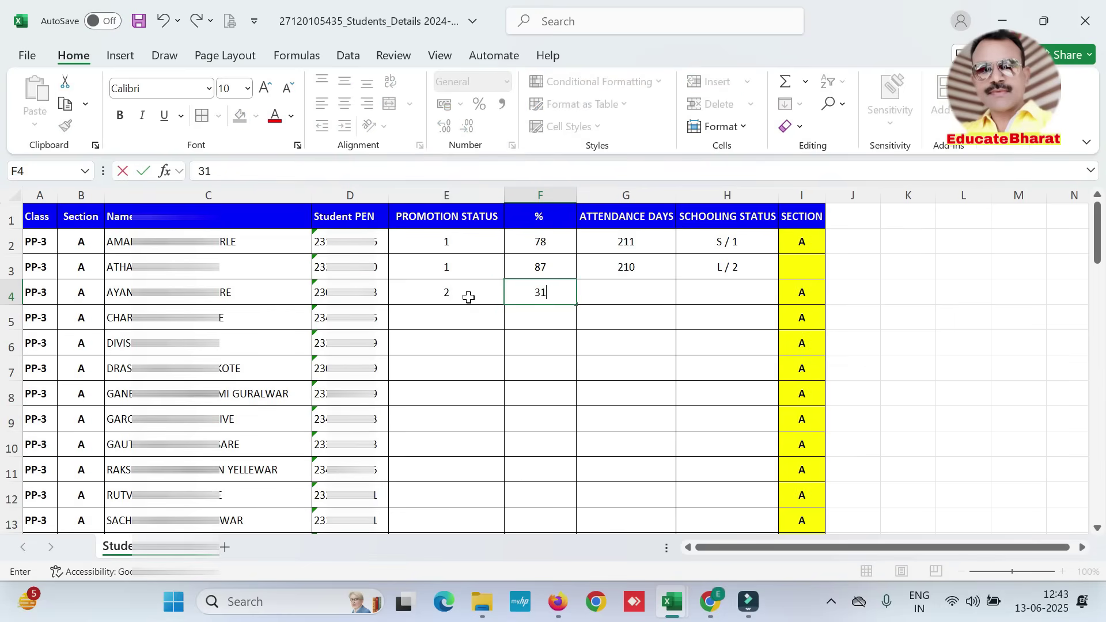
key("Tab")
type("123")
key("Tab")
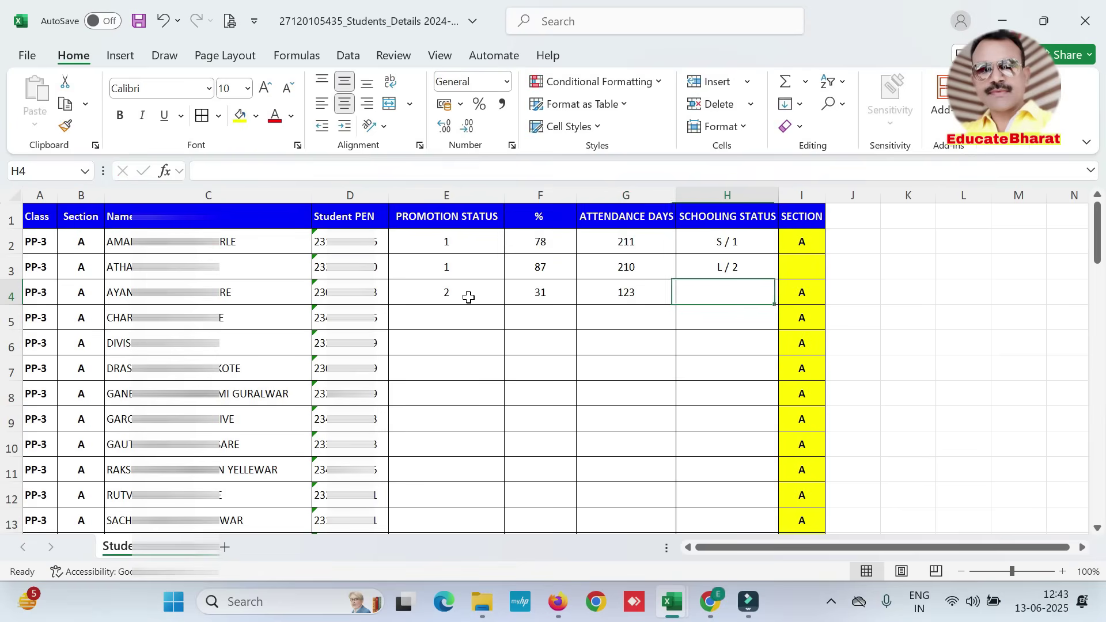
Enter L / 2 as the third student's schooling status in H4 and clear the section letter in I4.
type("S")
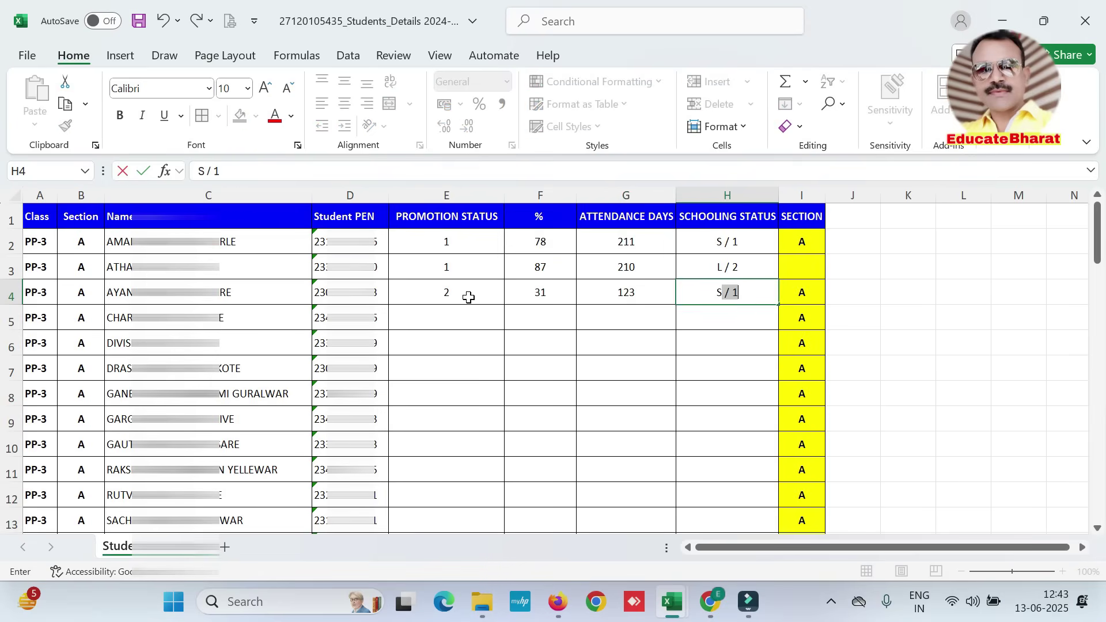
key("BackSpace")
key("BackSpace")
type("L")
key("Tab")
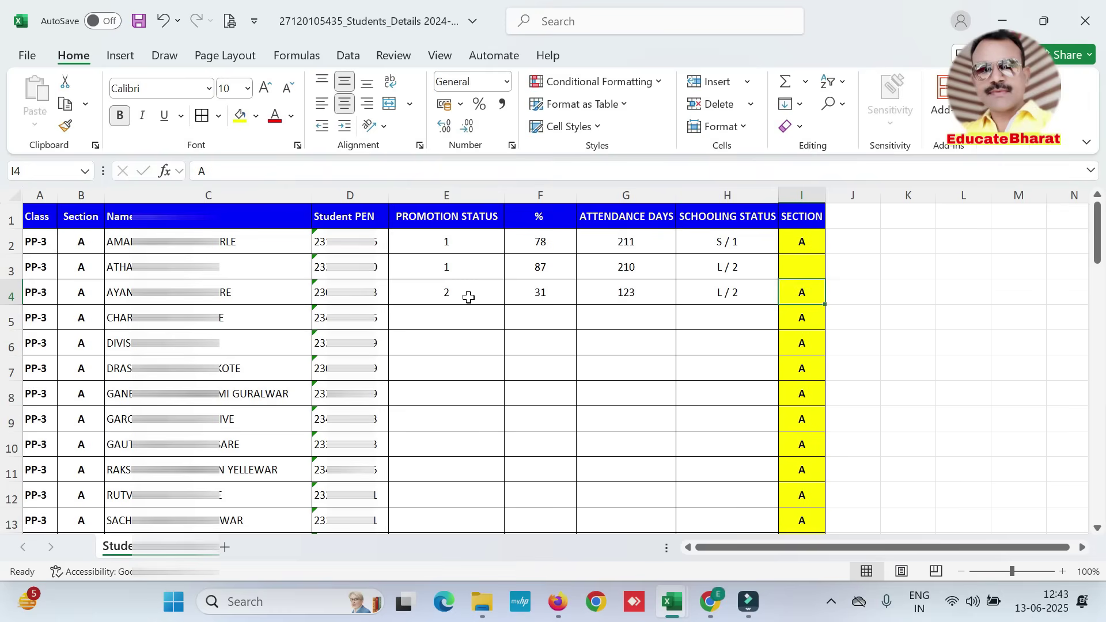
key("Delete")
Set the third student's schooling status in H4 to S / 1 and enter section A in I4.
key("Left")
type("S")
key("Tab")
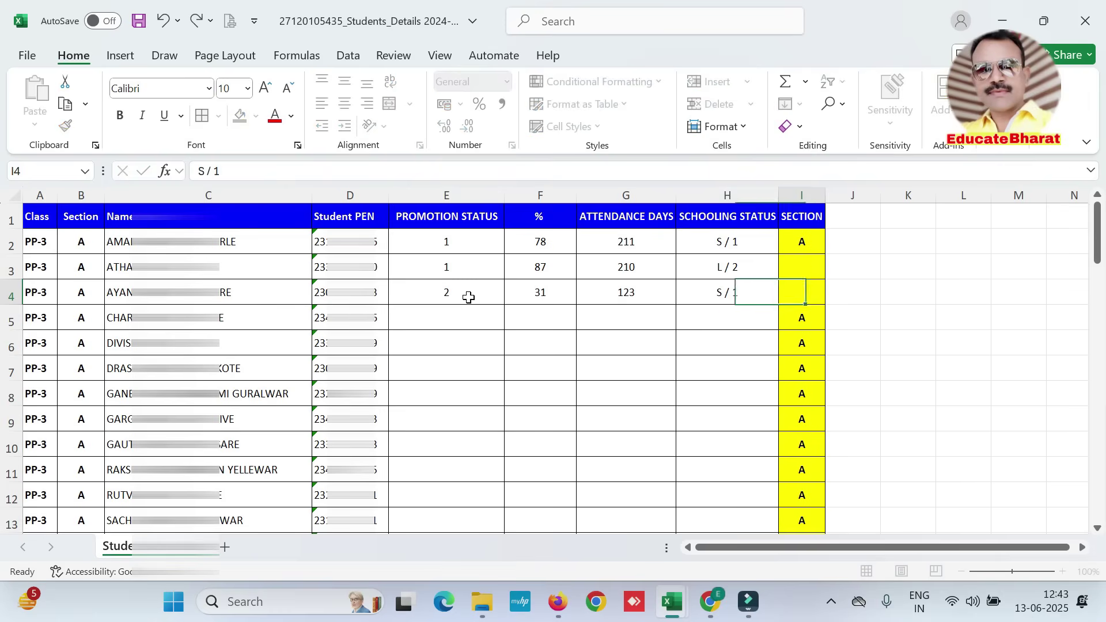
type("A")
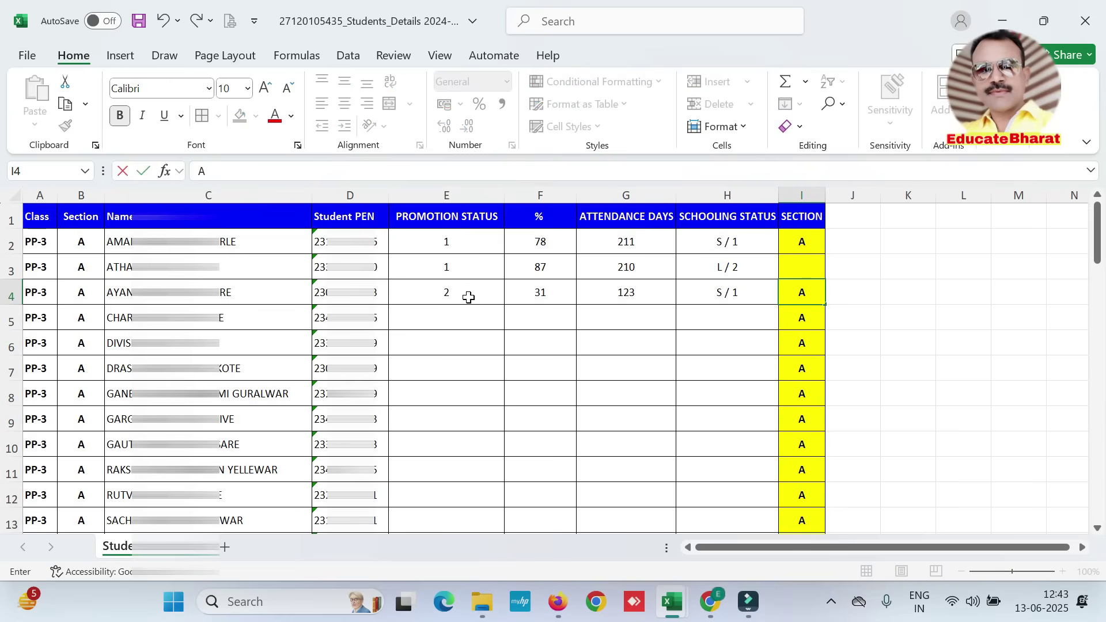
Fill in the fourth student's row 5 with promotion status 3, 0 as % and 145 attendance days.
left_click(447, 324)
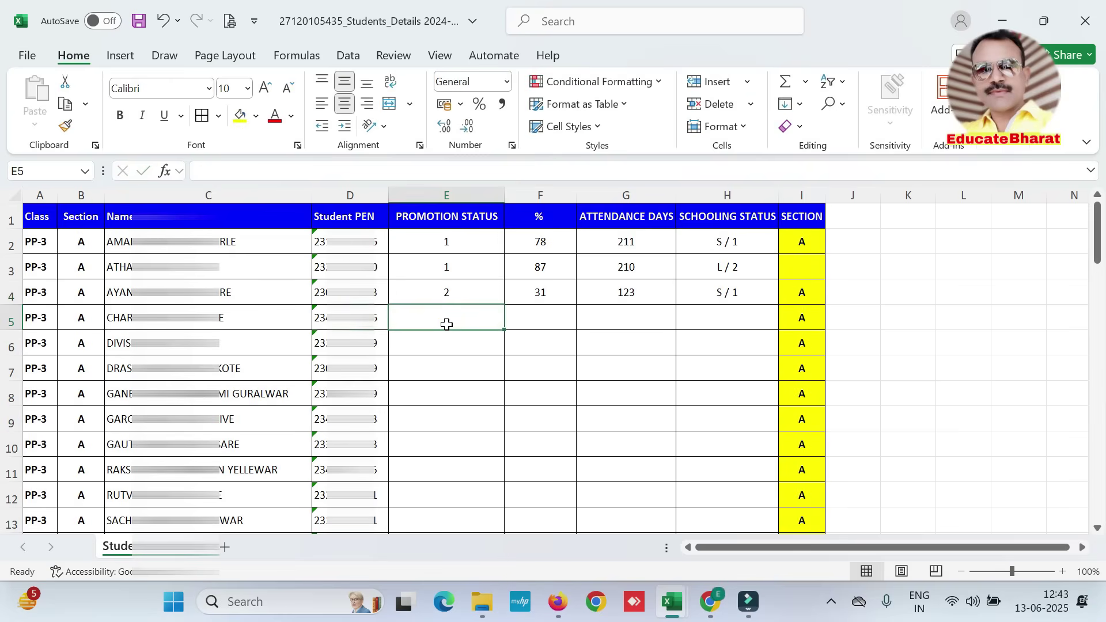
type("3")
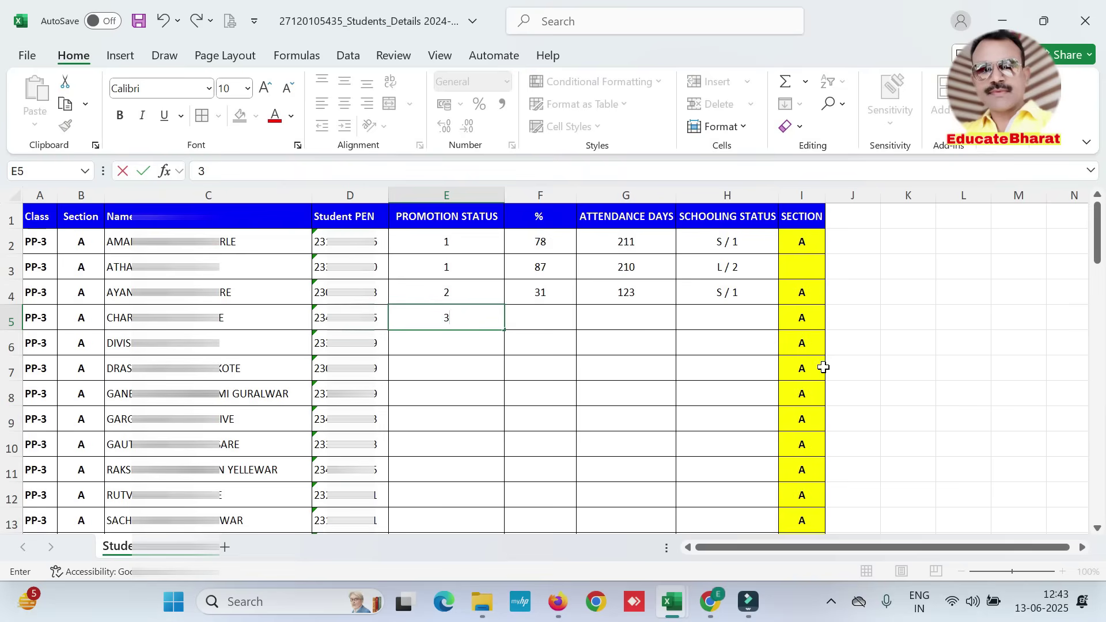
key("Tab")
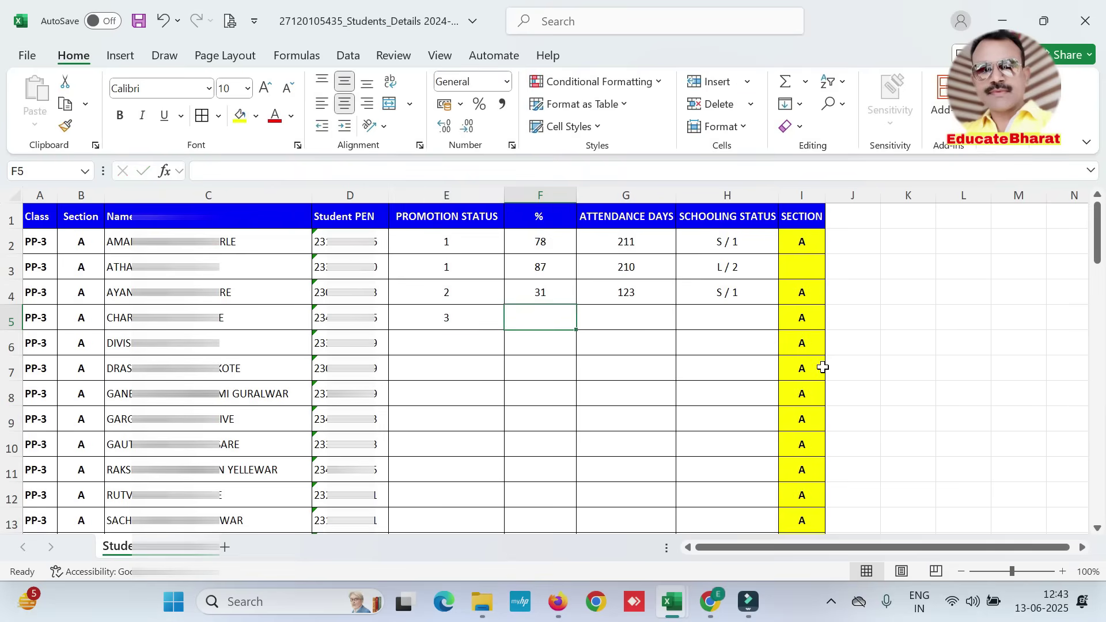
type("0")
key("Tab")
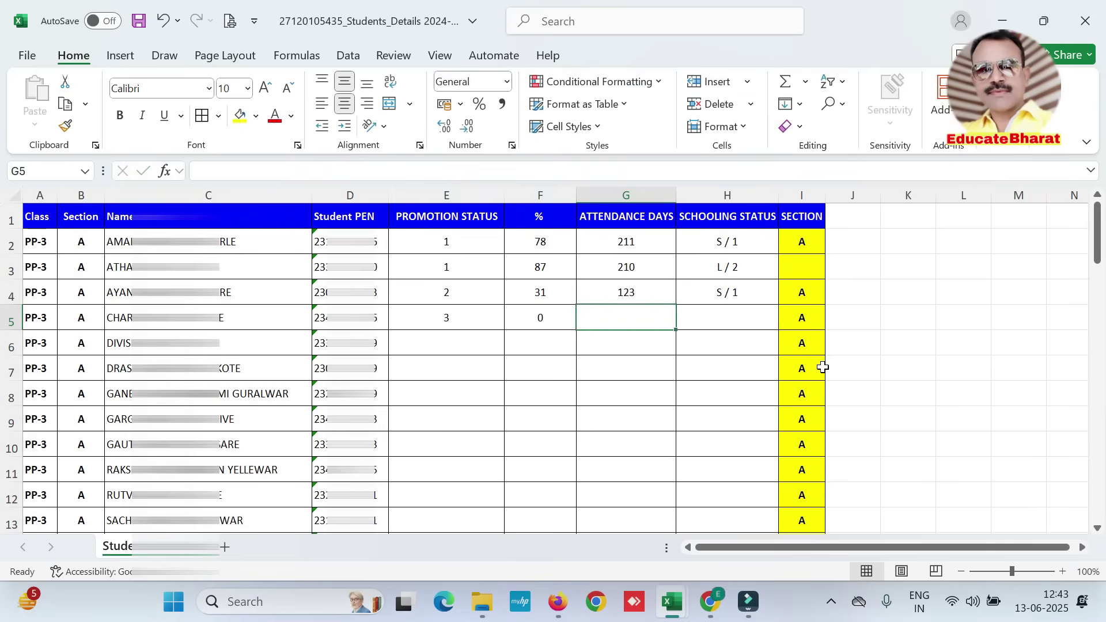
type("145")
key("Tab")
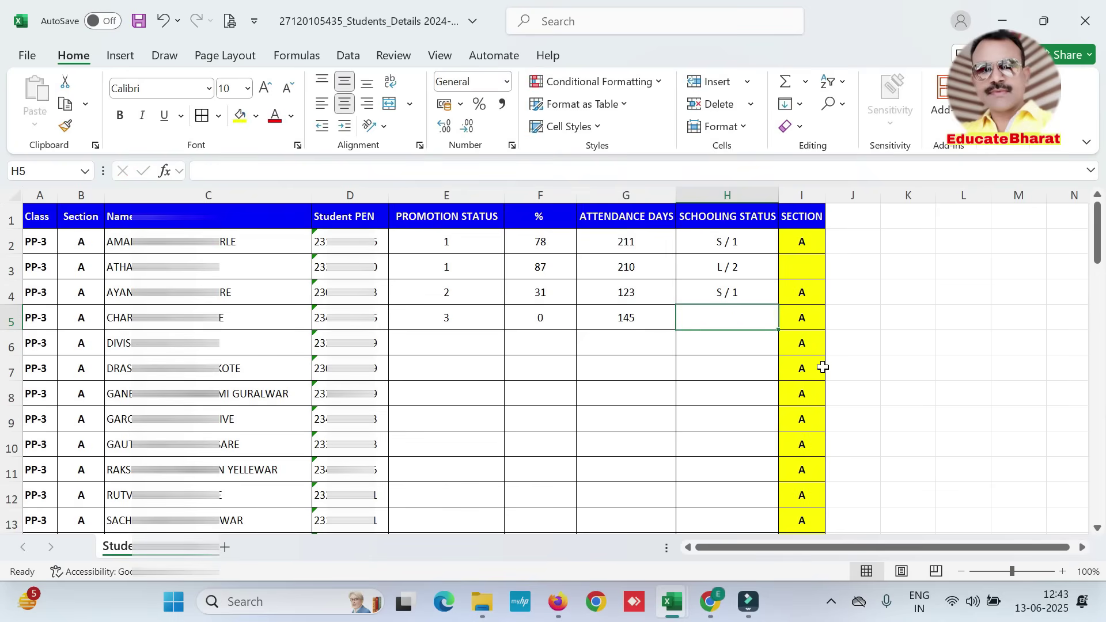
Set the fourth student's schooling status in H5 to L / 2 and clear the section letter in I5.
type("S")
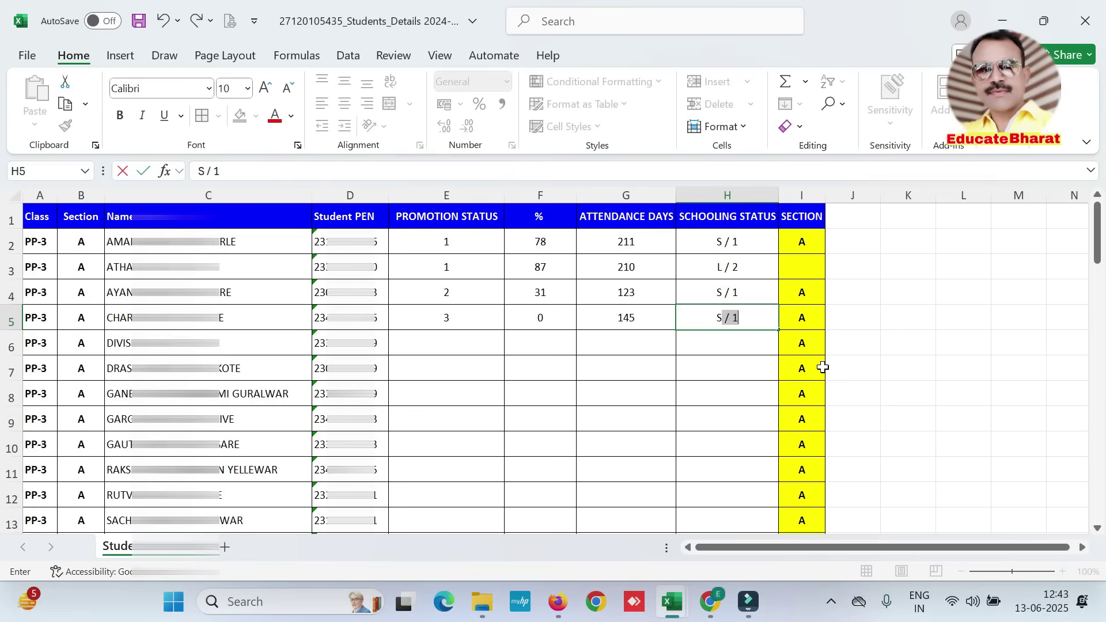
key("Tab")
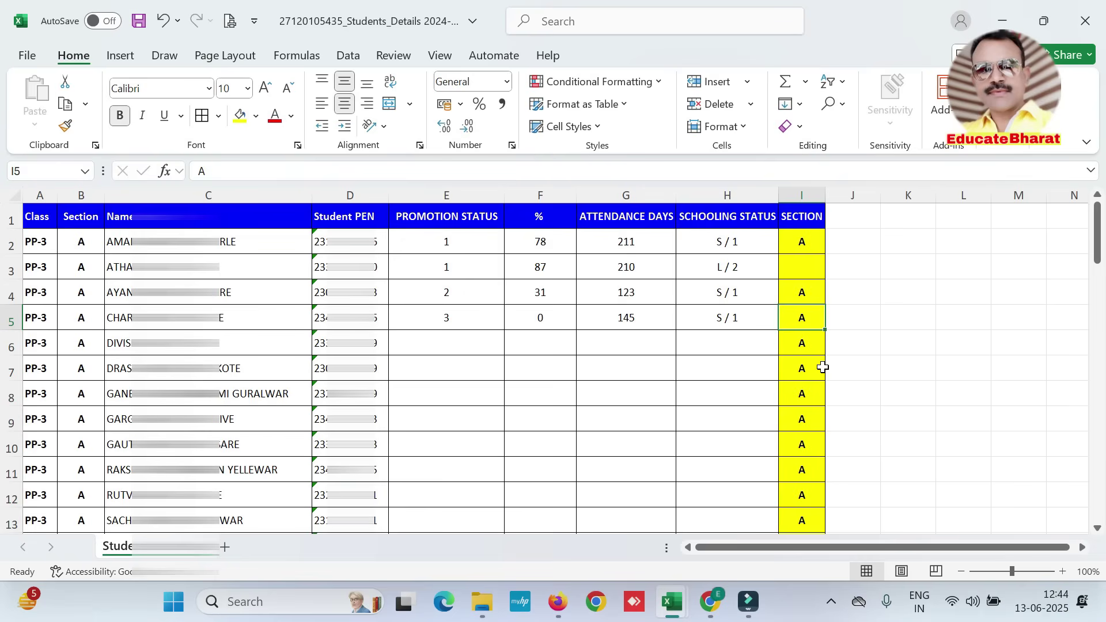
key("Left")
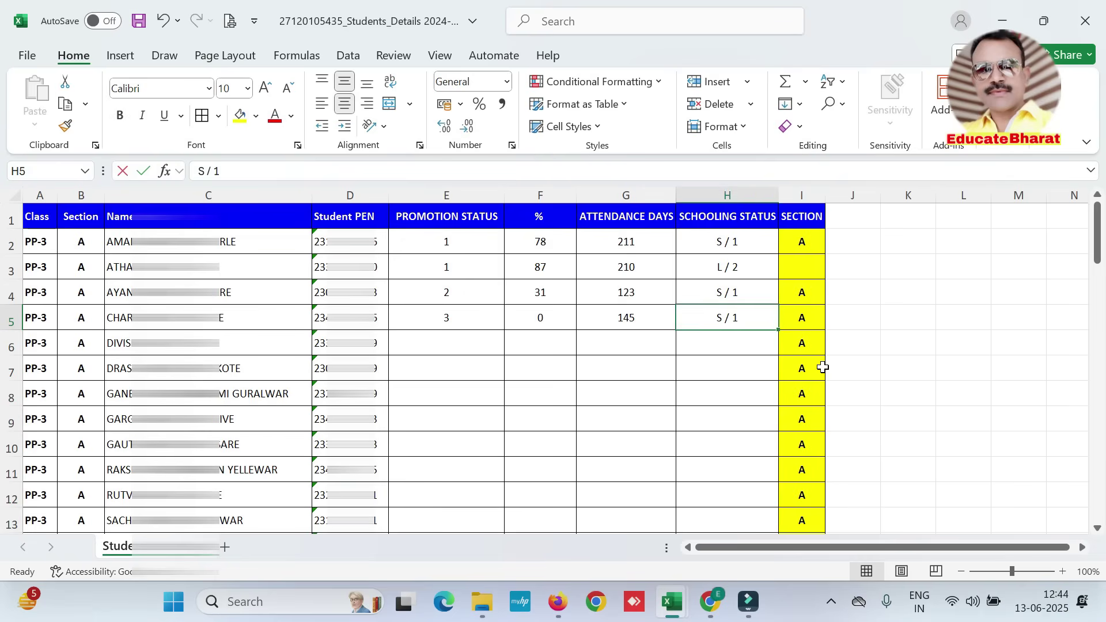
type("L")
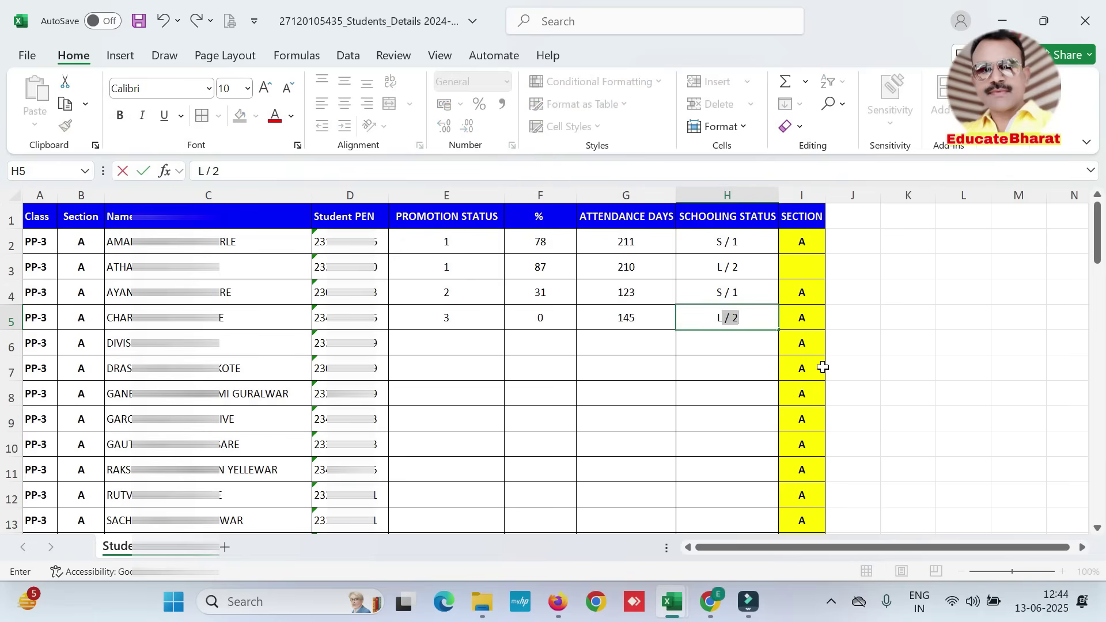
key("Tab")
key("Delete")
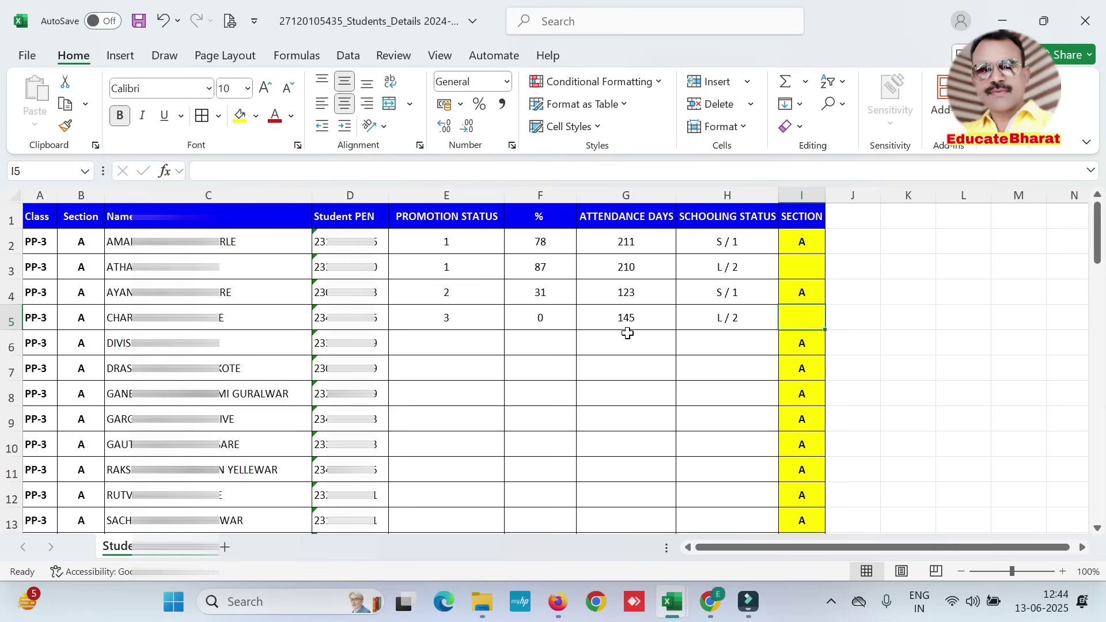
Display the student list in Page Break Preview.
left_click(439, 56)
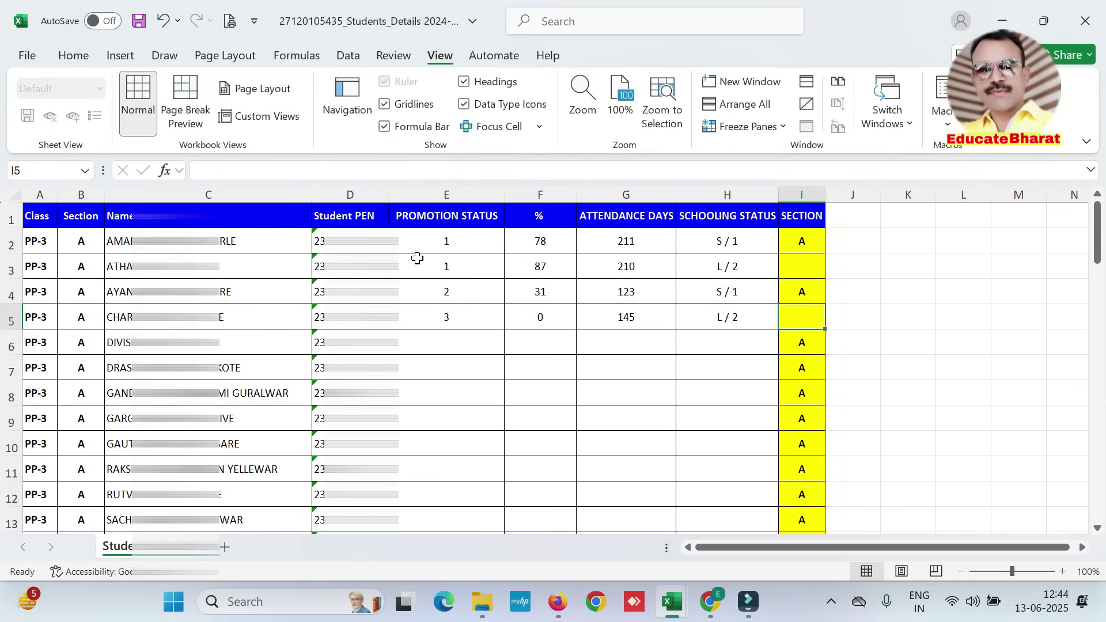
left_click(186, 111)
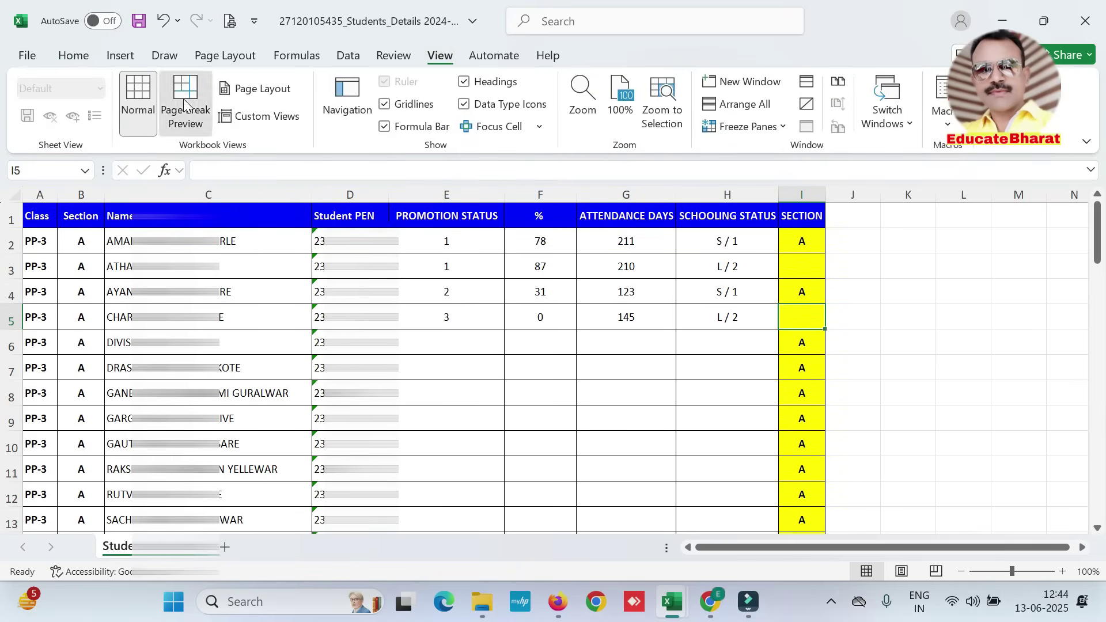
scroll(509, 375, "up", 2)
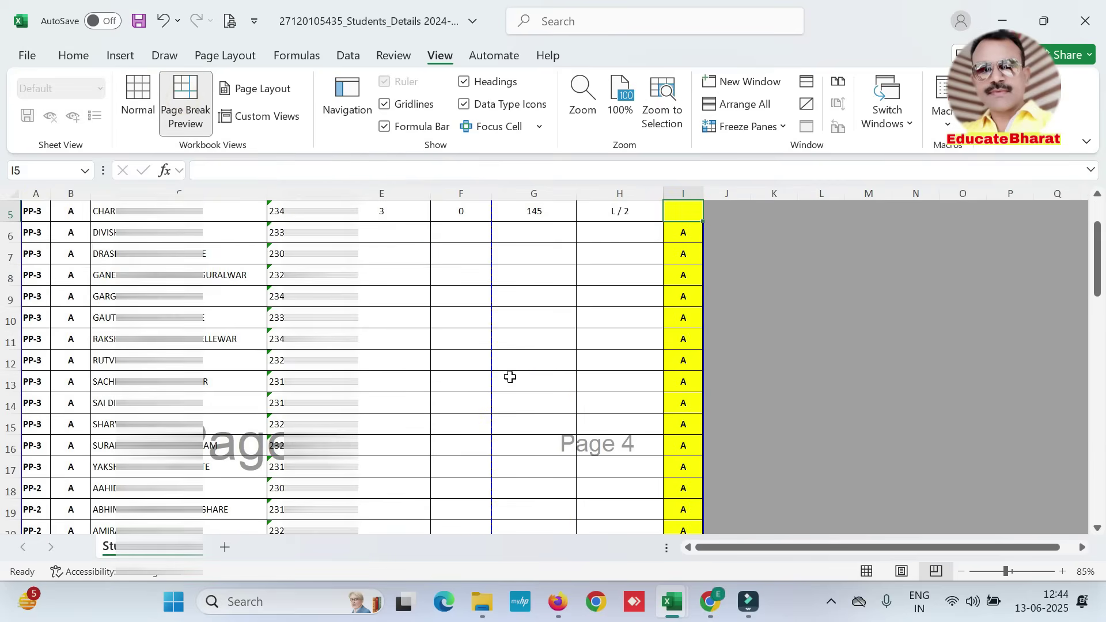
scroll(535, 377, "up", 3)
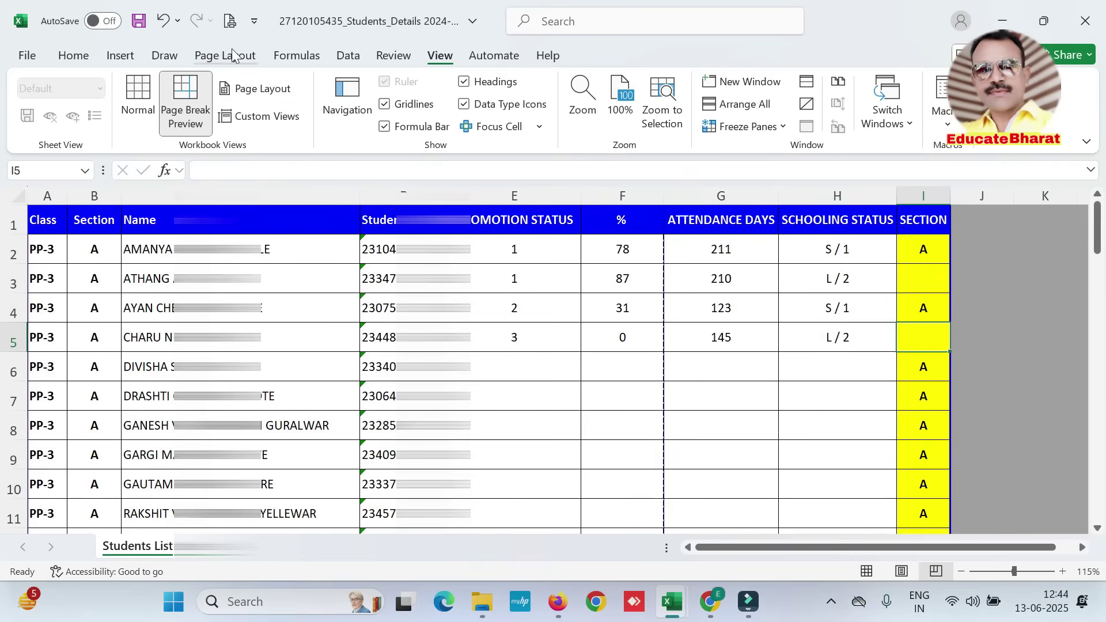
Set the sheet to print in landscape orientation on A4 paper and save the workbook.
left_click(231, 25)
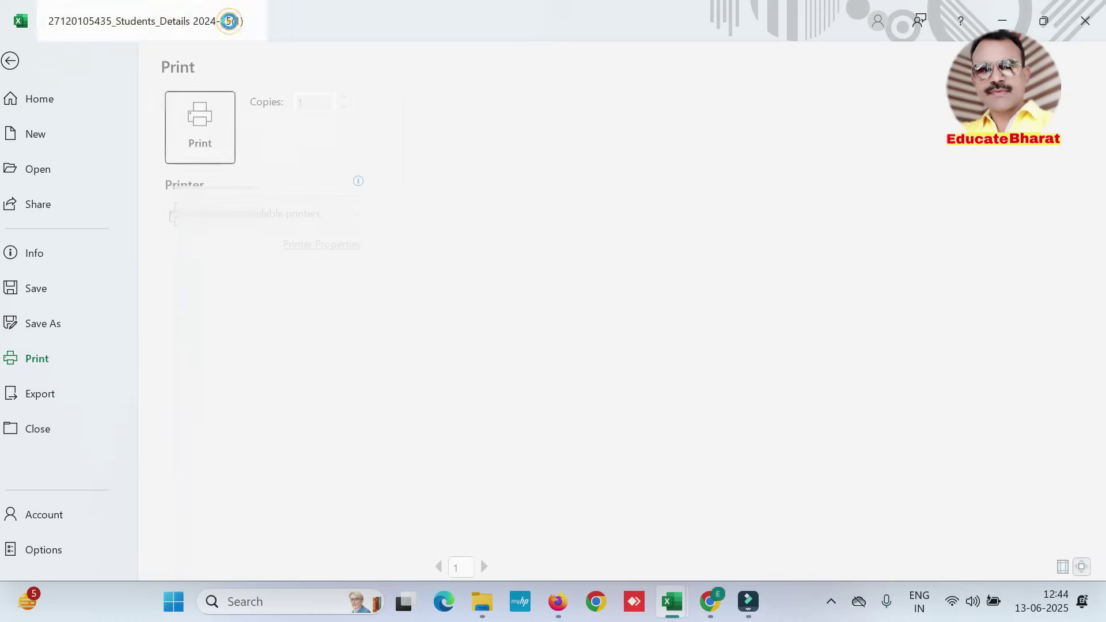
left_click(283, 403)
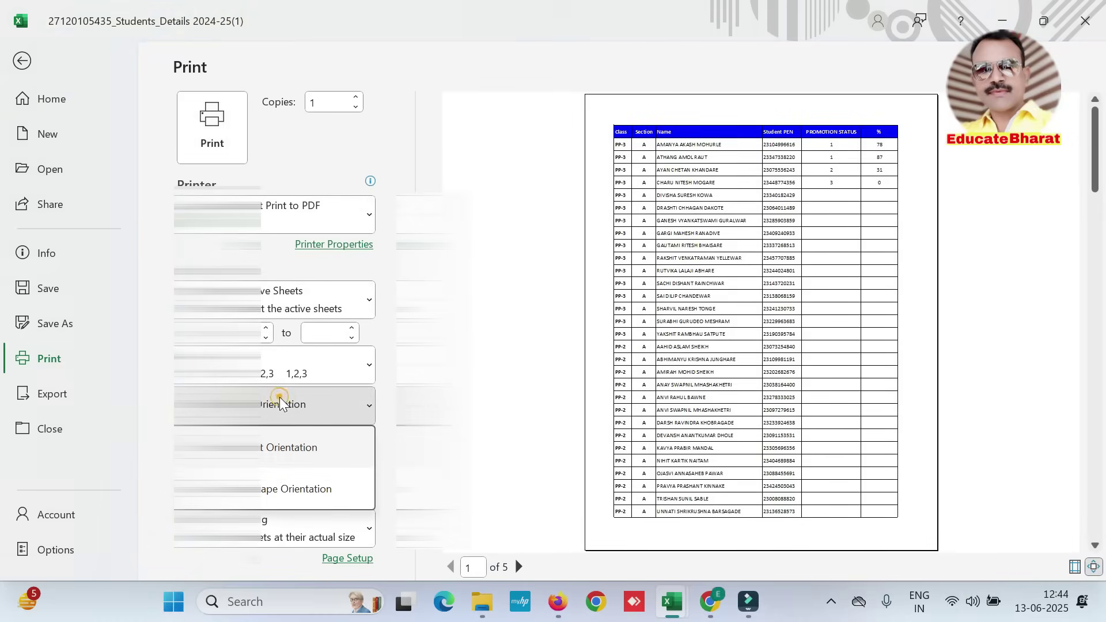
left_click(294, 490)
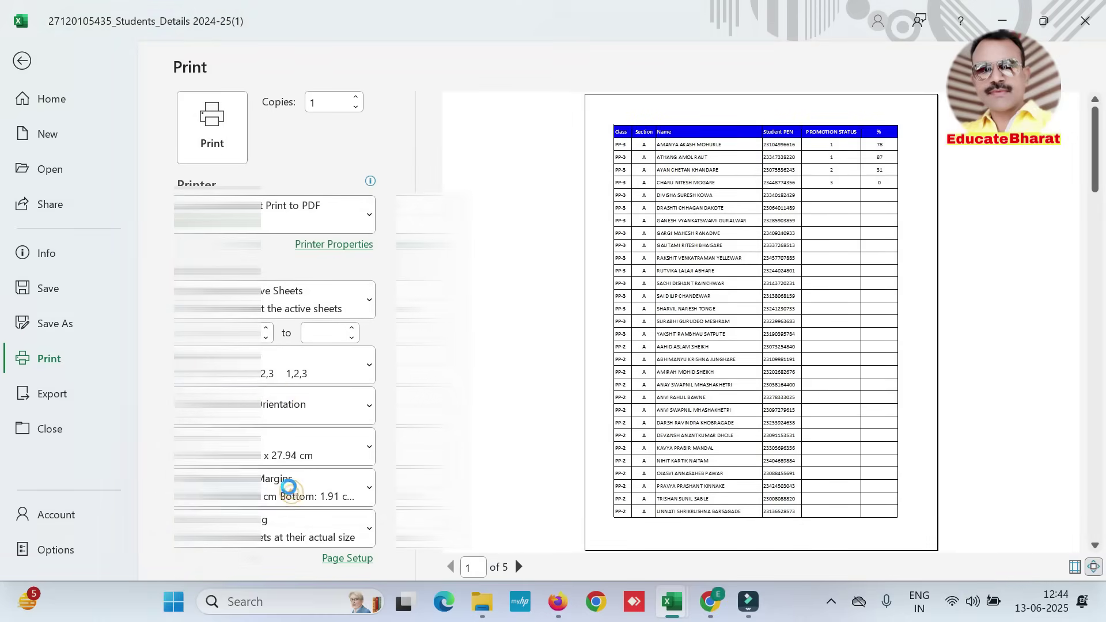
left_click(262, 449)
left_click(278, 293)
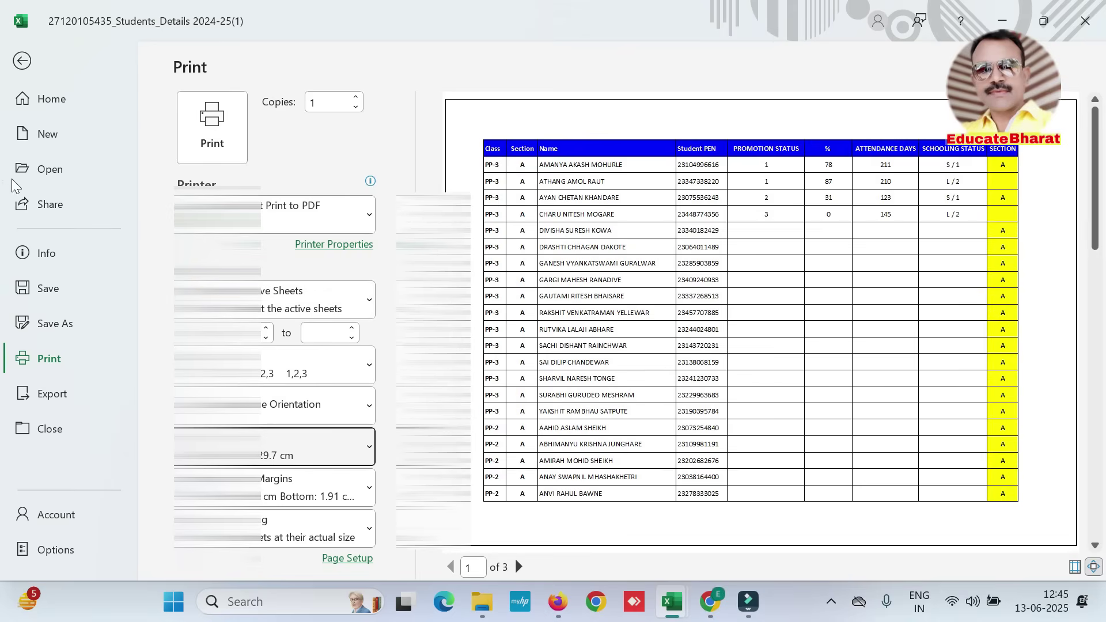
left_click(49, 288)
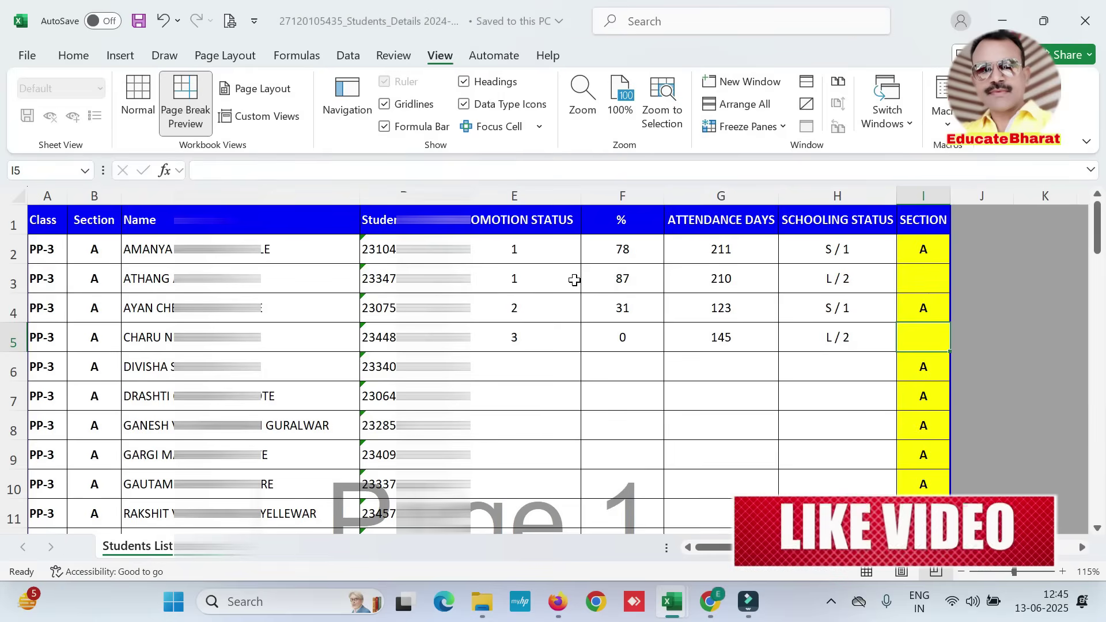
Move the first horizontal page break up to just below row 17, after the last PP-3 student.
scroll(554, 336, "down", 1)
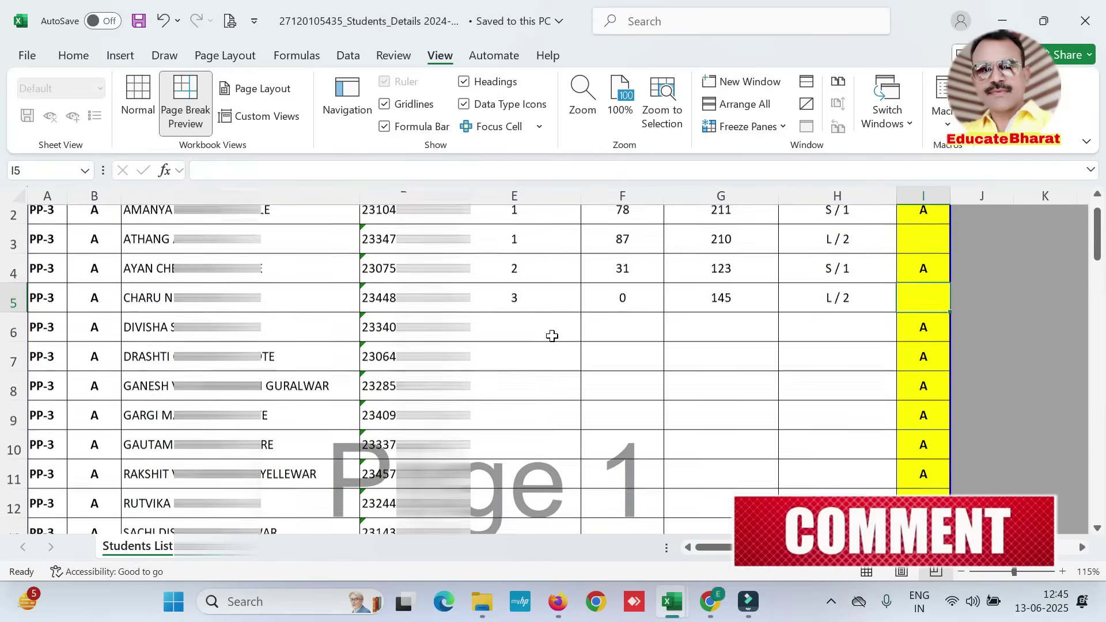
scroll(550, 337, "down", 4)
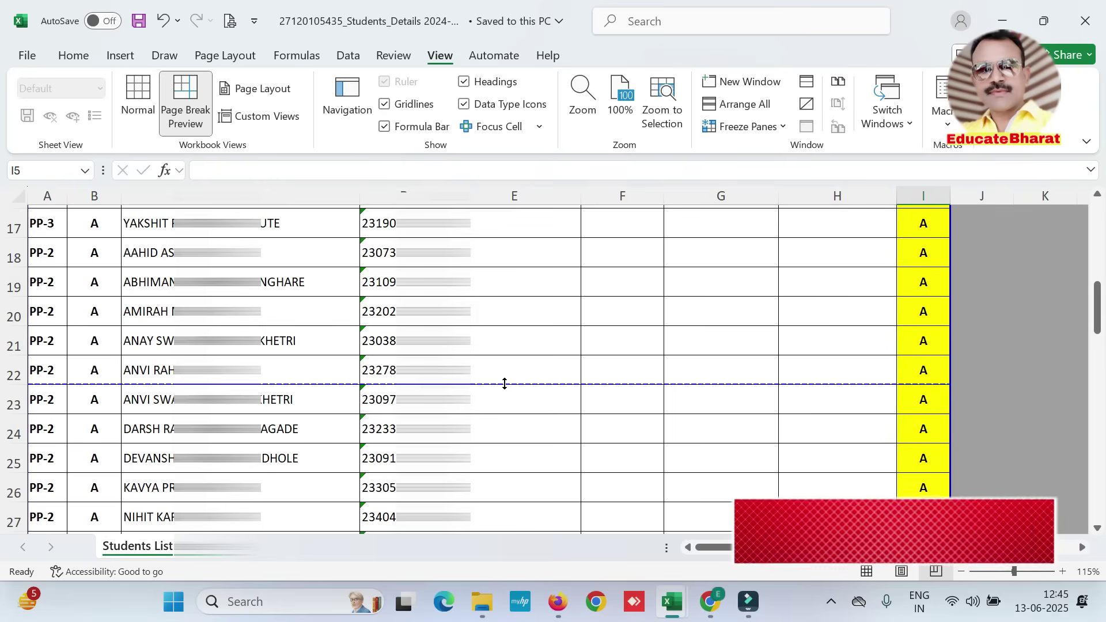
left_click_drag(505, 384, 507, 236)
scroll(575, 376, "up", 2)
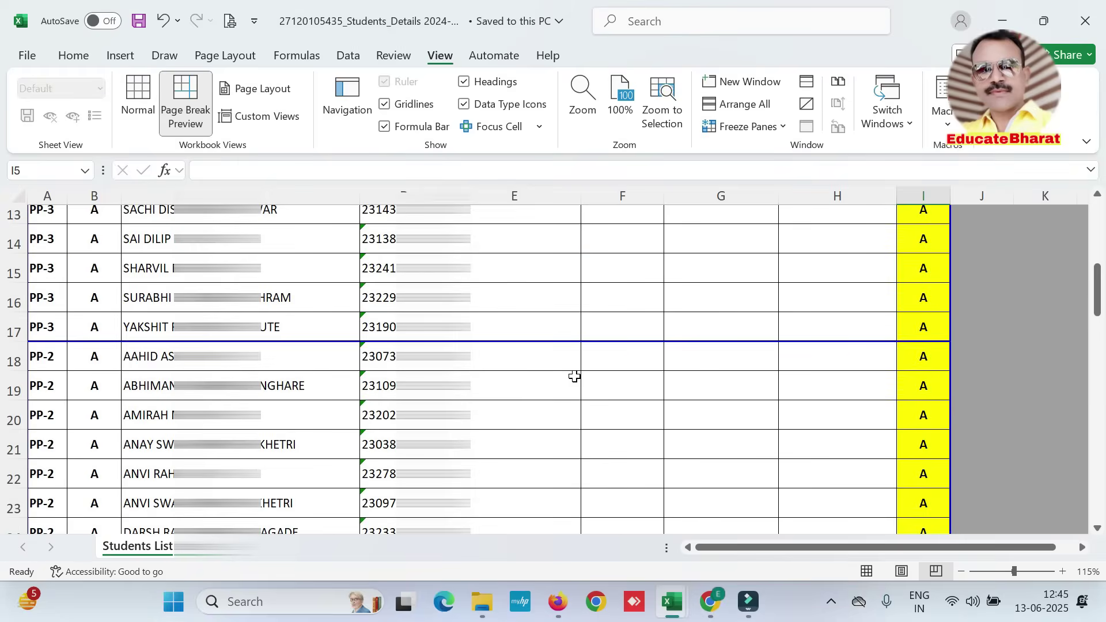
scroll(575, 376, "up", 1)
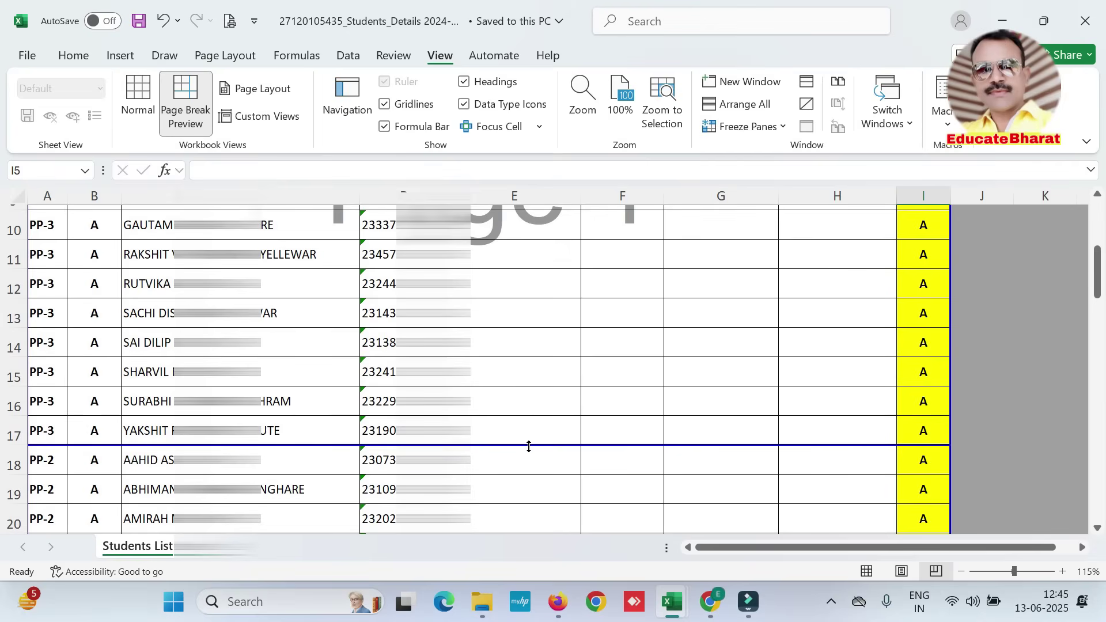
Move the second horizontal page break to just below row 35, after the last PP-2 student.
scroll(529, 445, "down", 9)
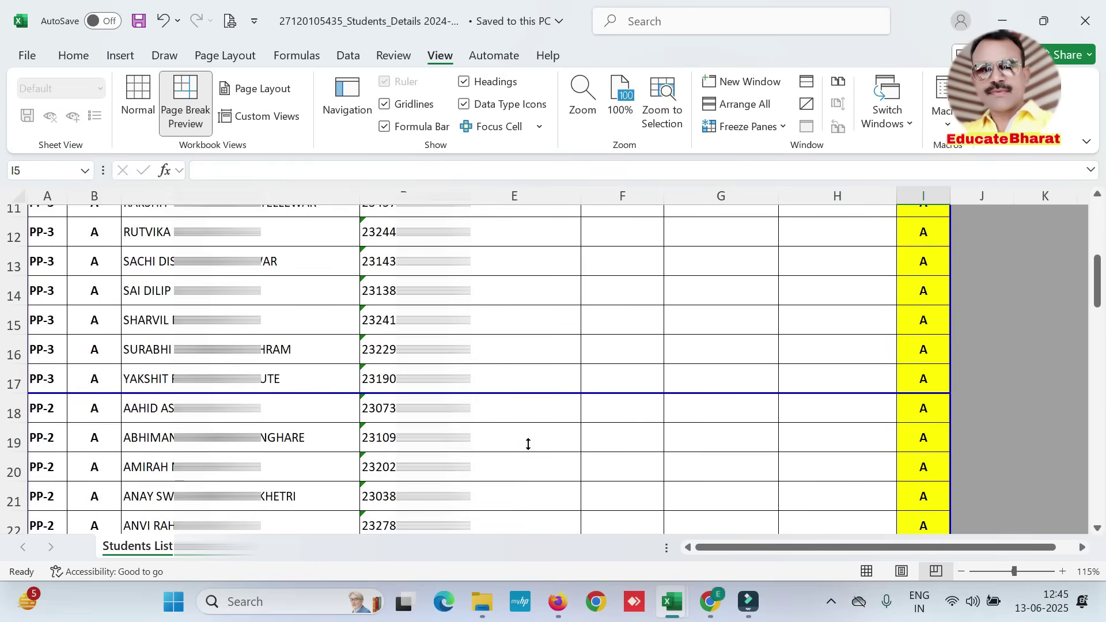
left_click_drag(534, 313, 517, 353)
scroll(531, 313, "up", 2)
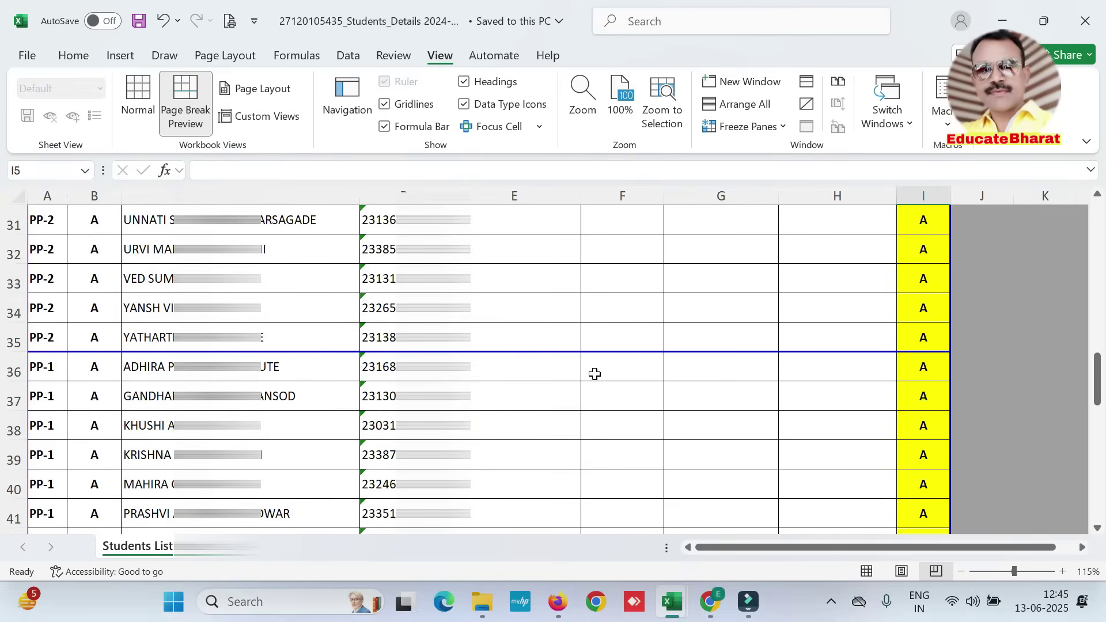
Move the third horizontal page break to just below row 52, after the last PP-1 student.
scroll(591, 375, "down", 2)
scroll(590, 375, "down", 4)
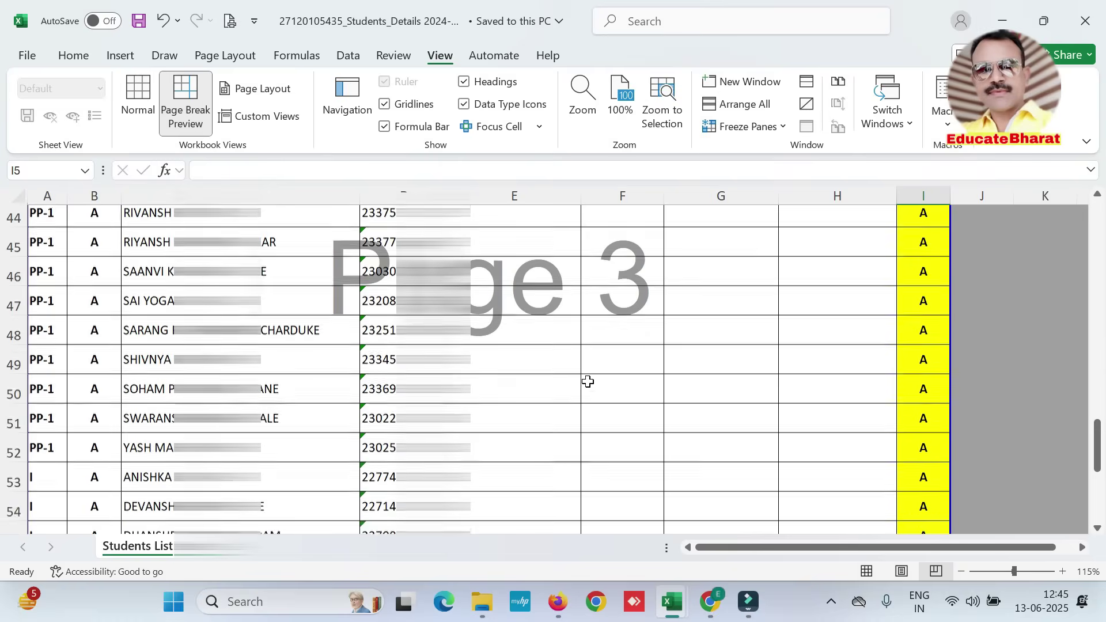
left_click_drag(524, 480, 531, 333)
scroll(620, 368, "up", 3)
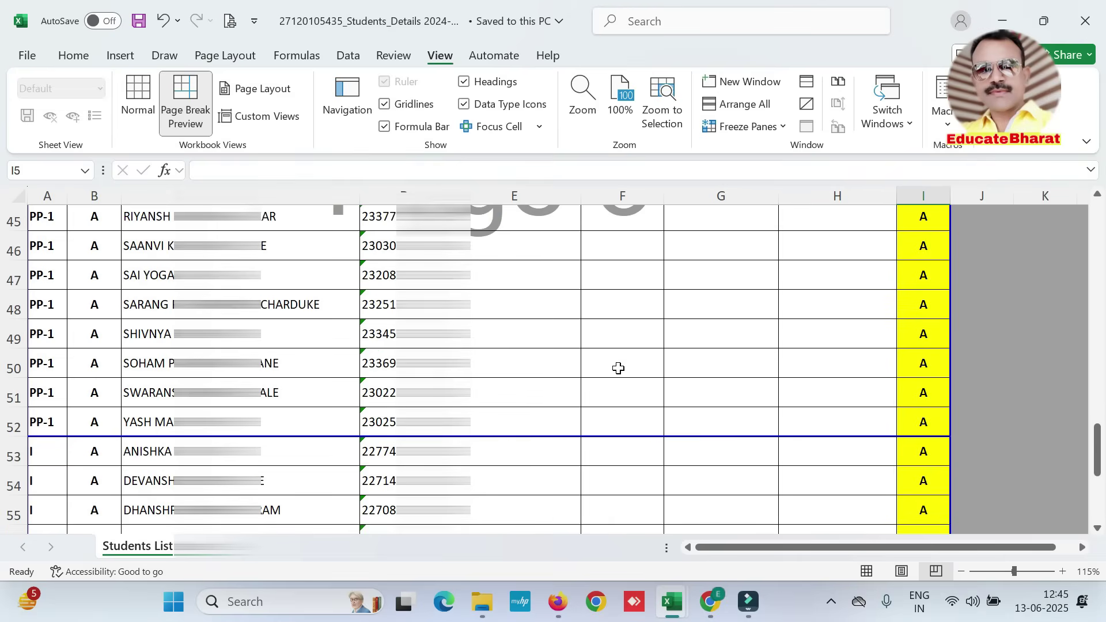
Review all pages of the class-wise list in print preview and save the workbook.
scroll(618, 369, "down", 4)
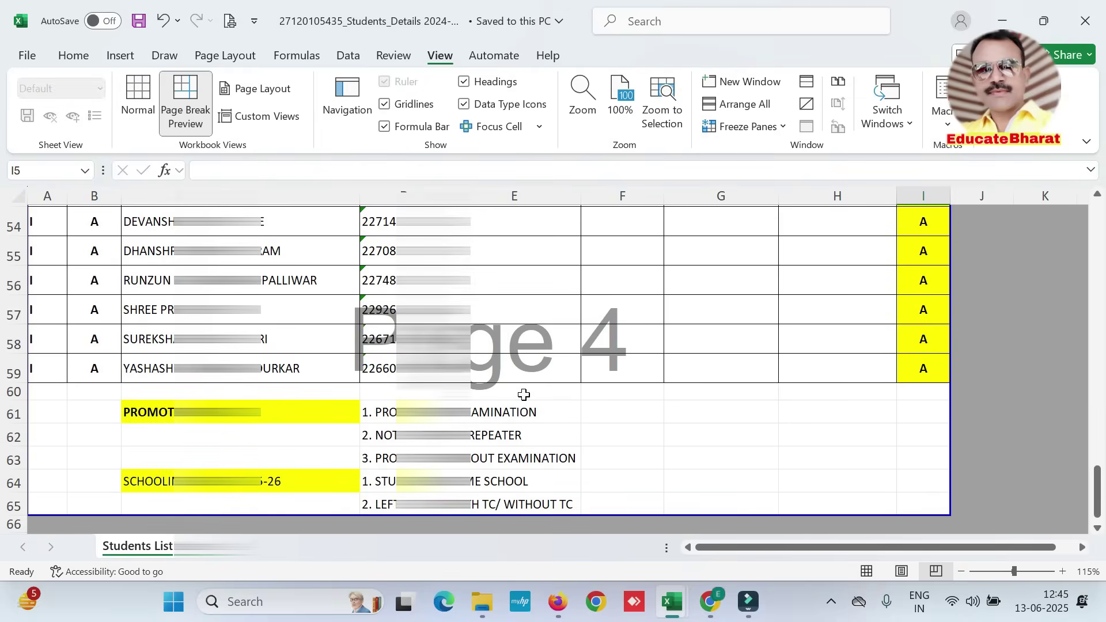
key("ctrl+p")
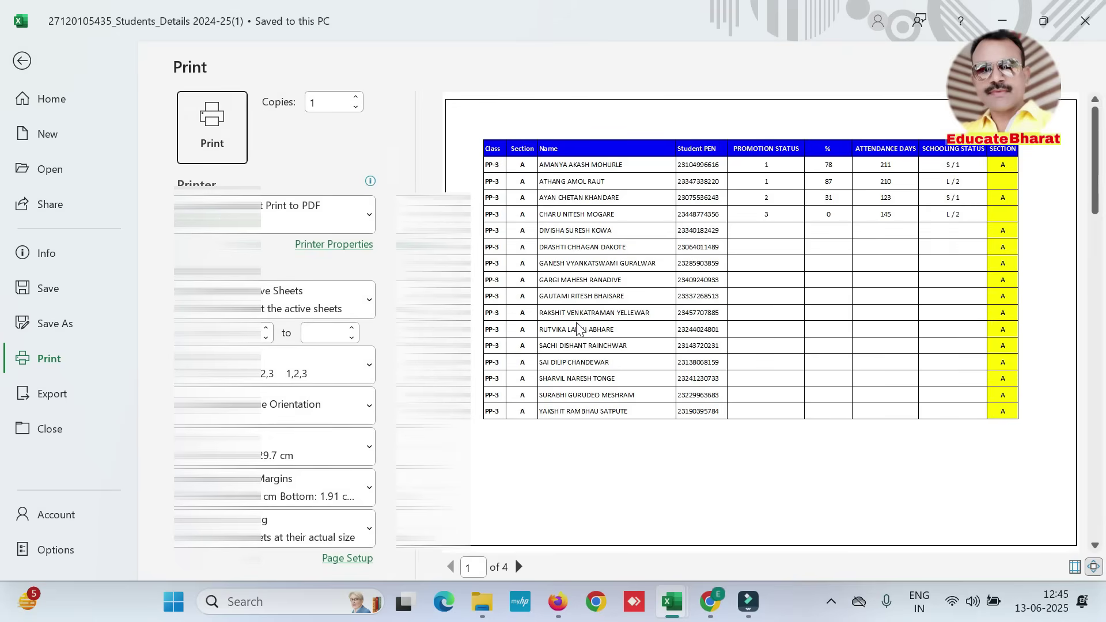
scroll(640, 311, "down", 1)
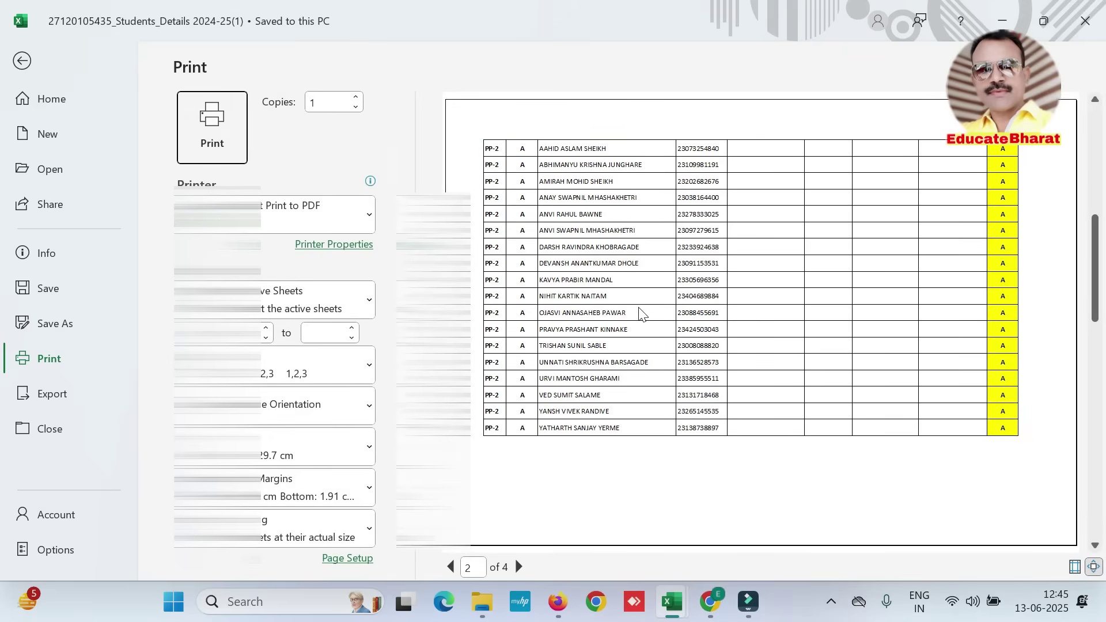
scroll(642, 314, "down", 2)
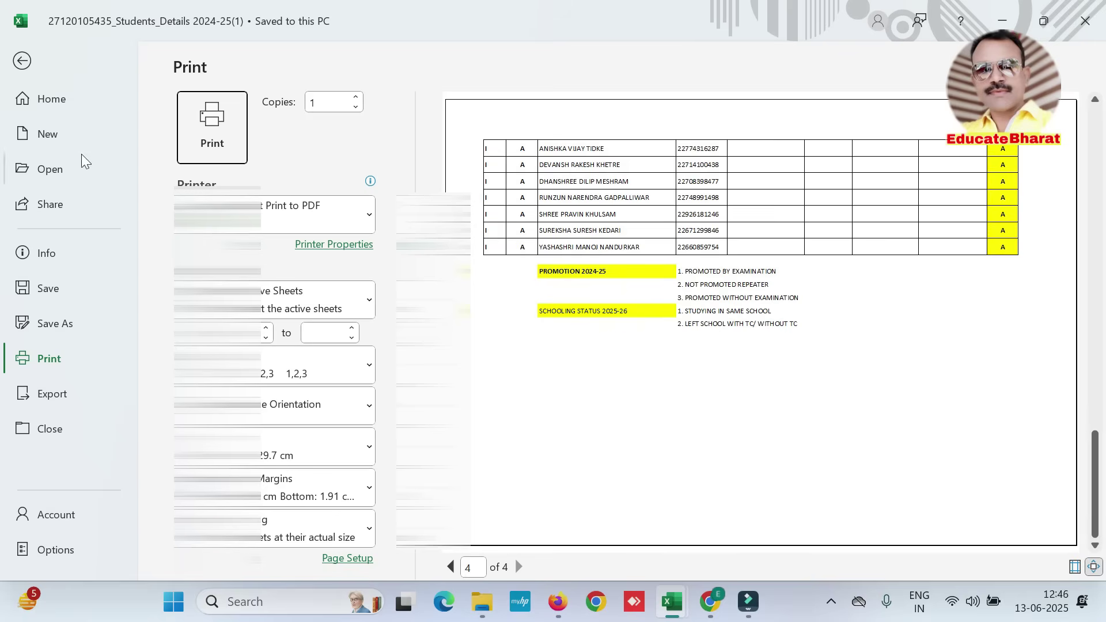
left_click(48, 290)
Set header row 1 ($1:$1) as the print title row to repeat at the top of every printed page.
scroll(362, 275, "up", 10)
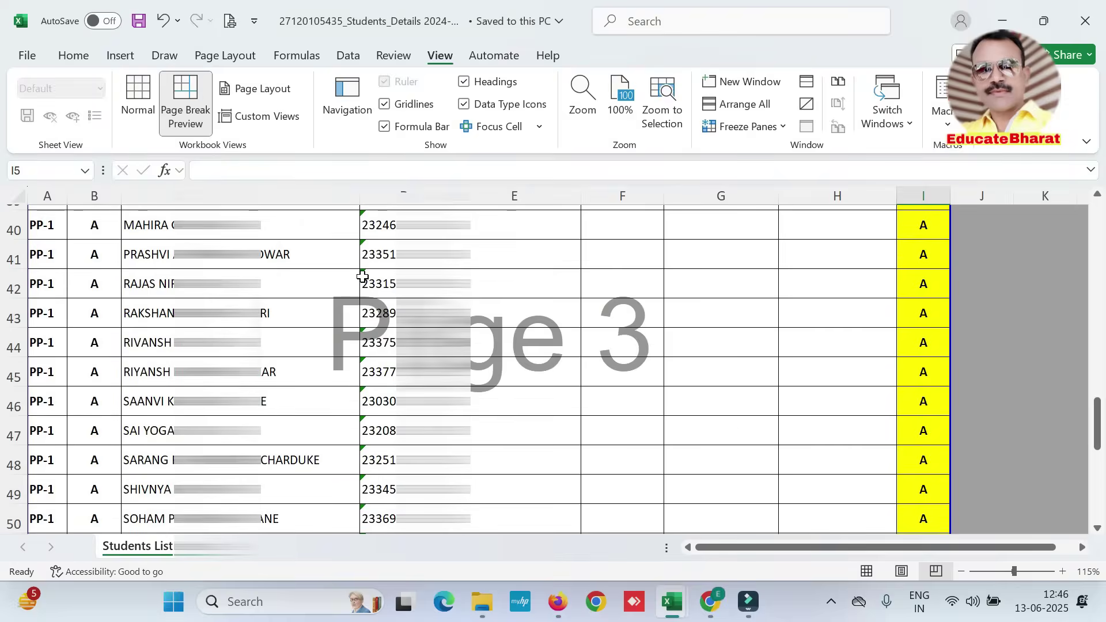
scroll(362, 275, "up", 8)
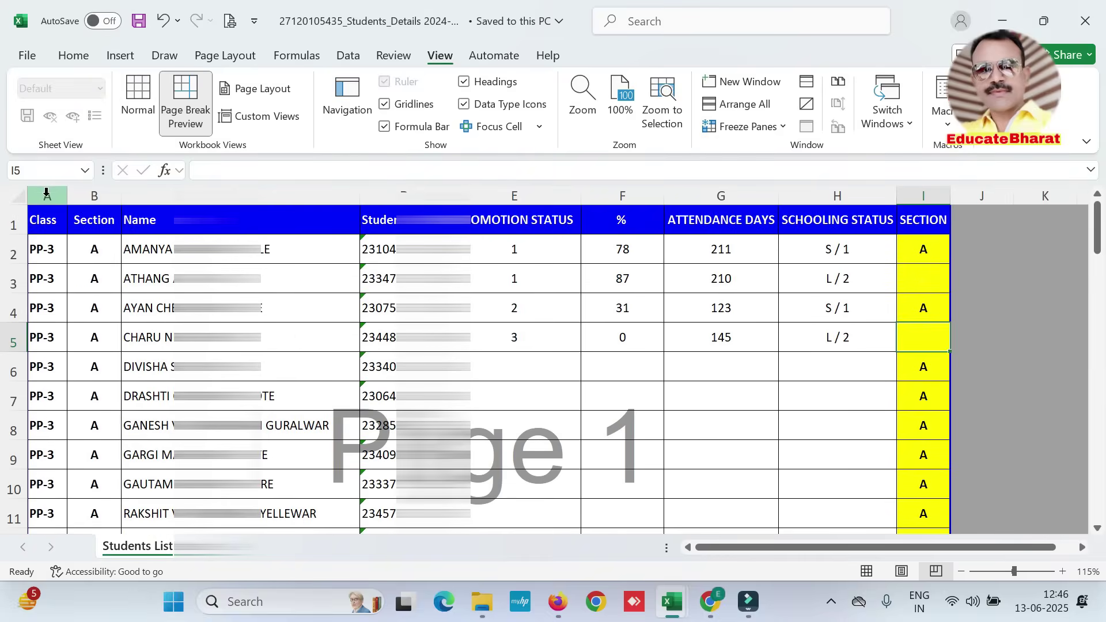
left_click(217, 58)
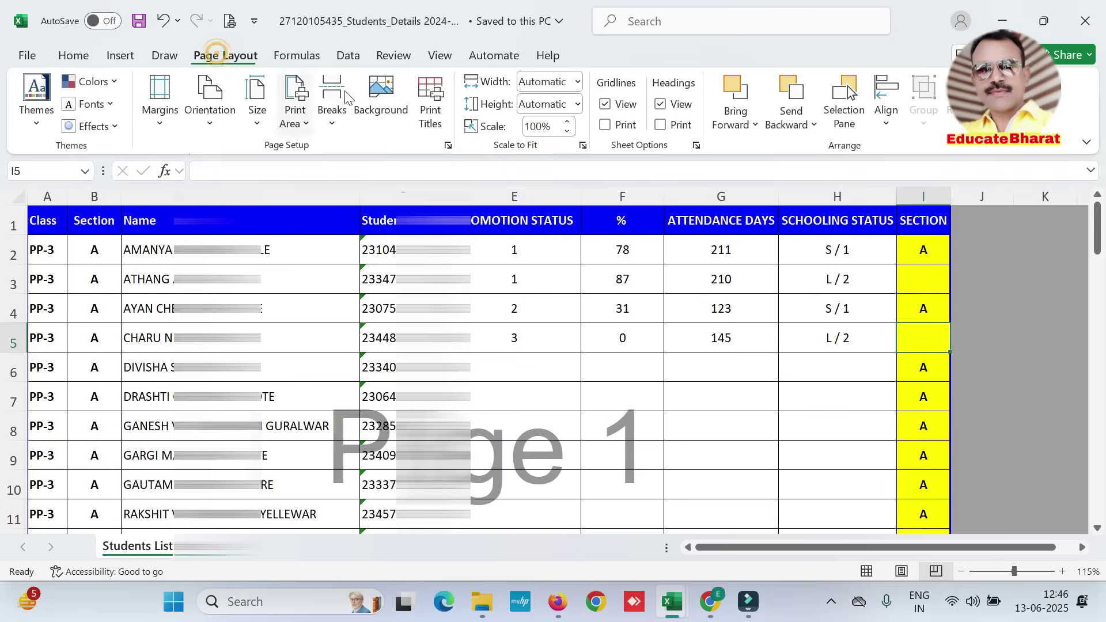
left_click(428, 118)
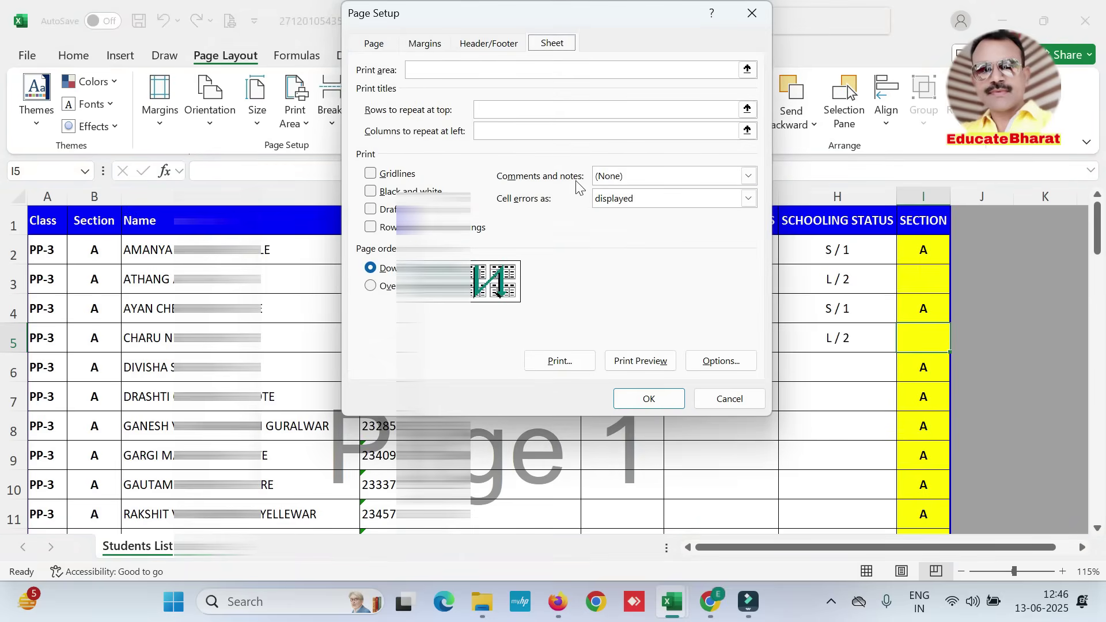
left_click_drag(369, 113, 445, 120)
left_click_drag(374, 110, 438, 109)
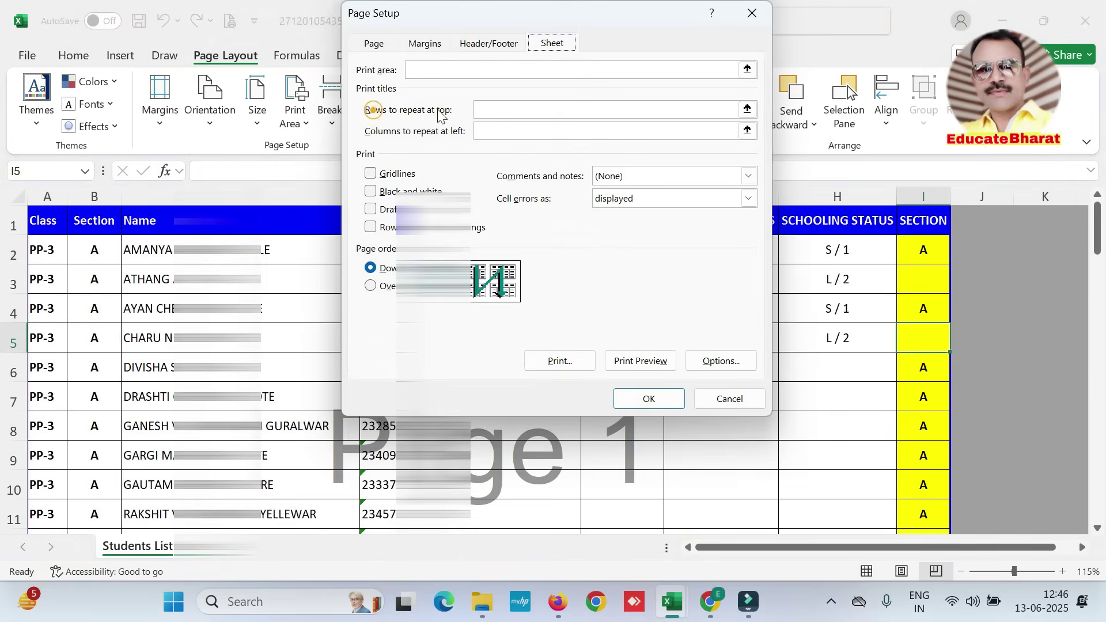
left_click(747, 110)
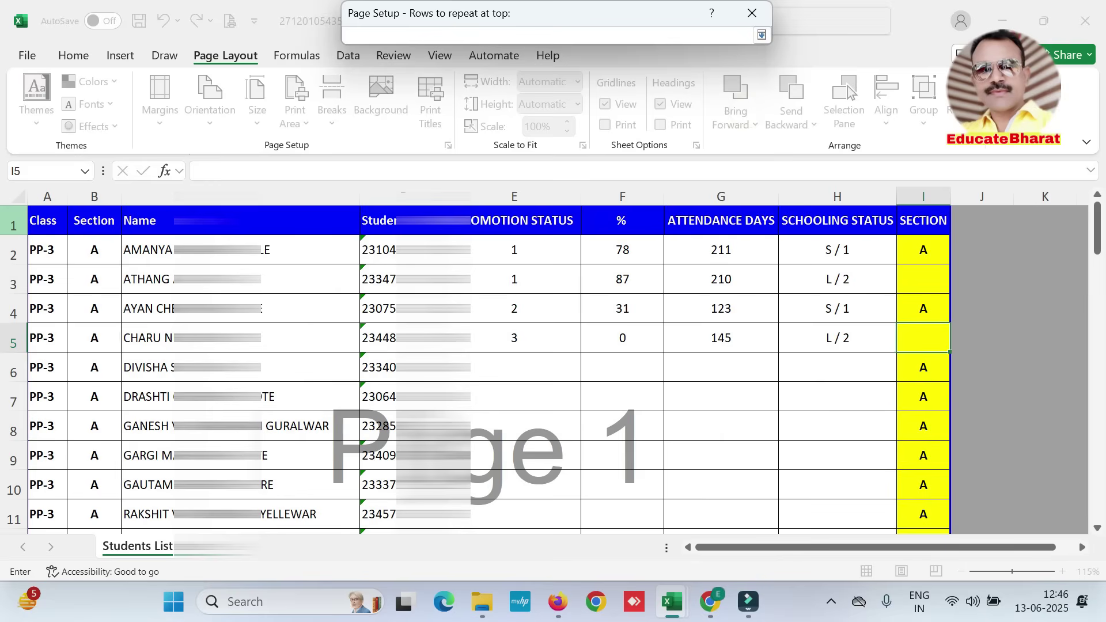
left_click(14, 225)
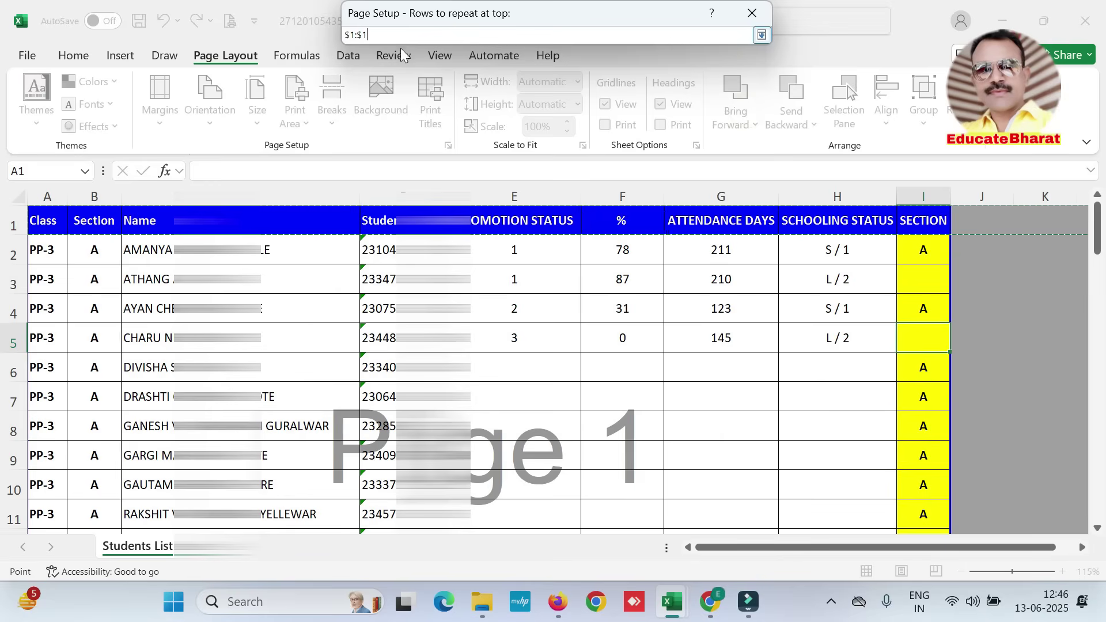
left_click(763, 36)
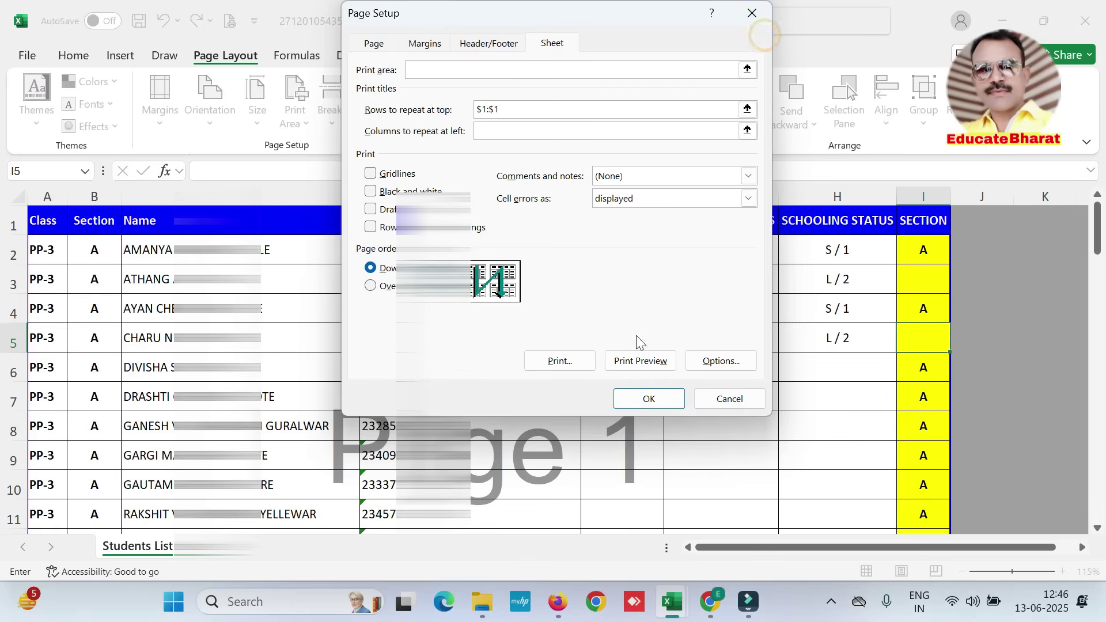
left_click(646, 397)
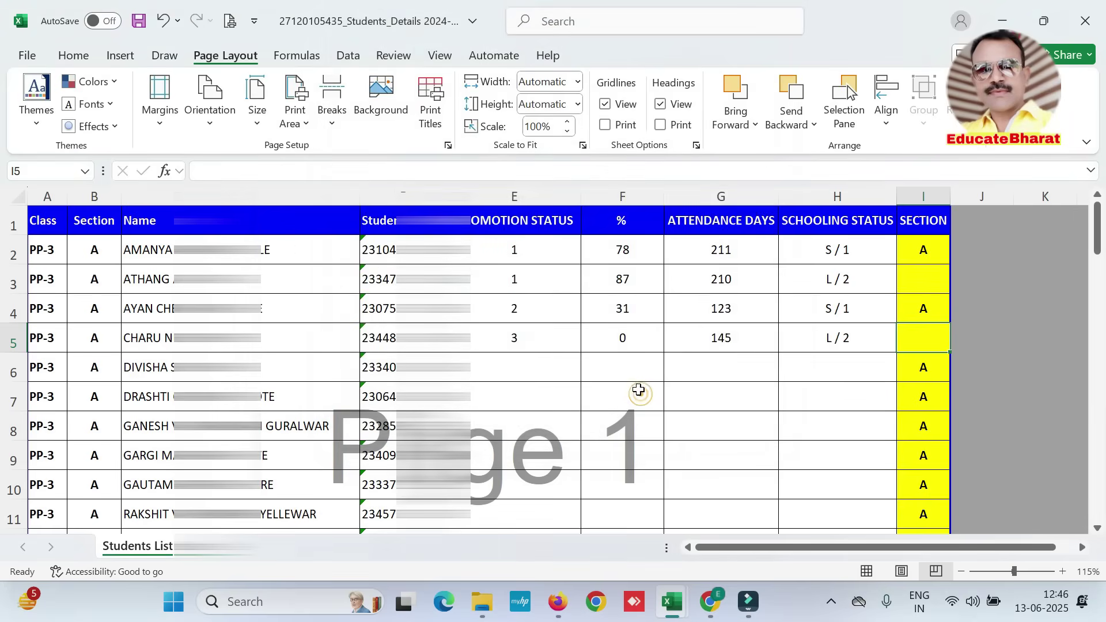
Check each class's page in print preview for the repeated header row.
left_click(230, 21)
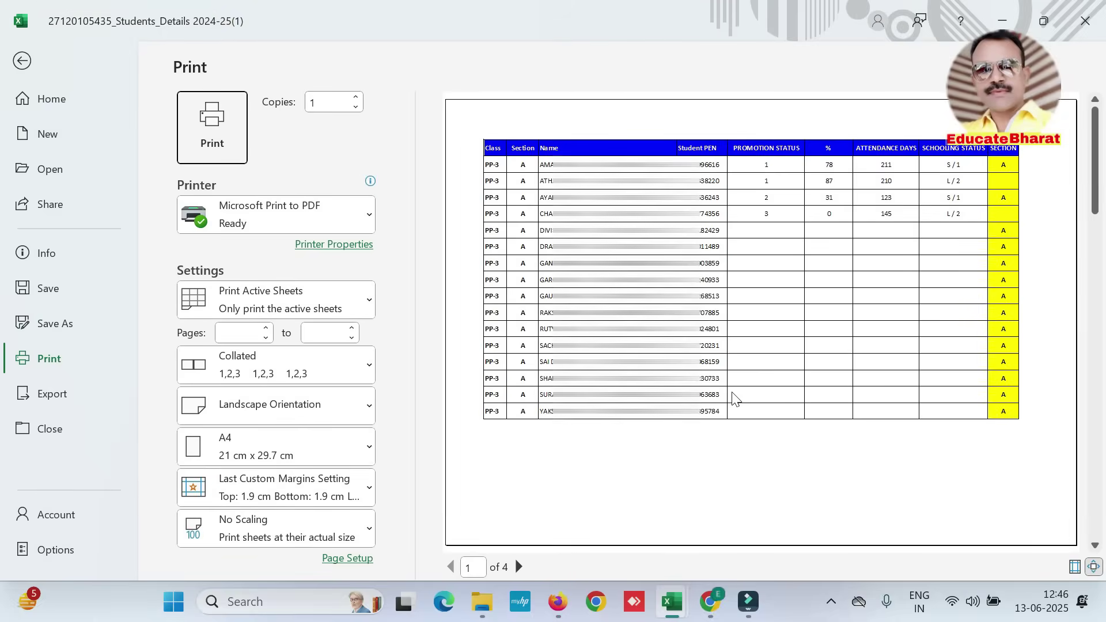
scroll(730, 395, "down", 3)
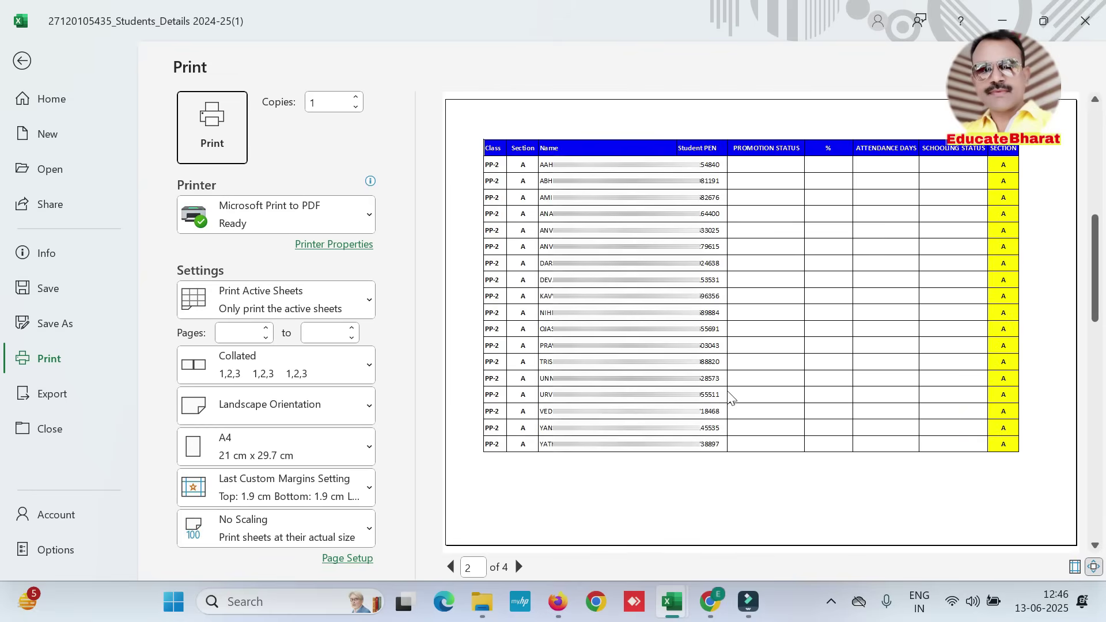
scroll(730, 395, "down", 3)
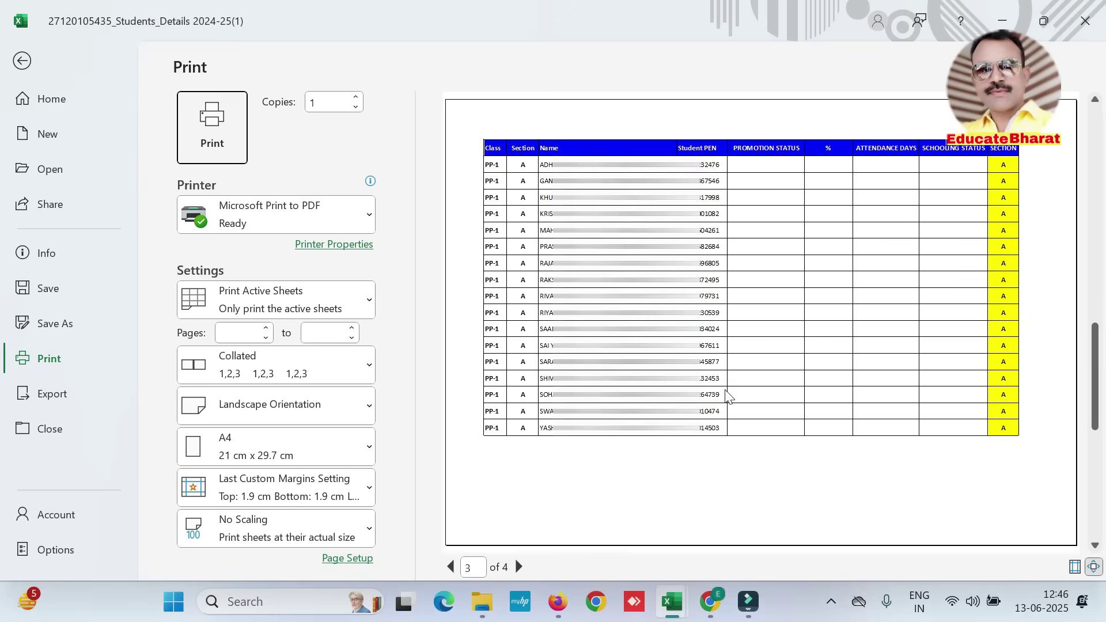
scroll(726, 393, "down", 3)
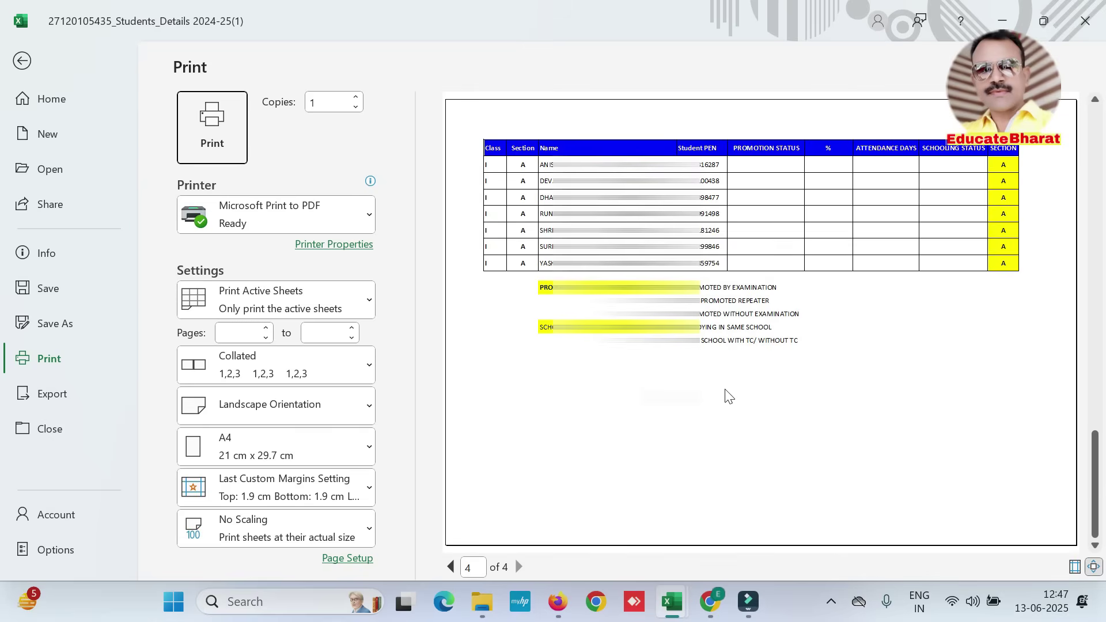
Switch to the UDISE+ Student Module school dashboard in Firefox.
left_click(558, 601)
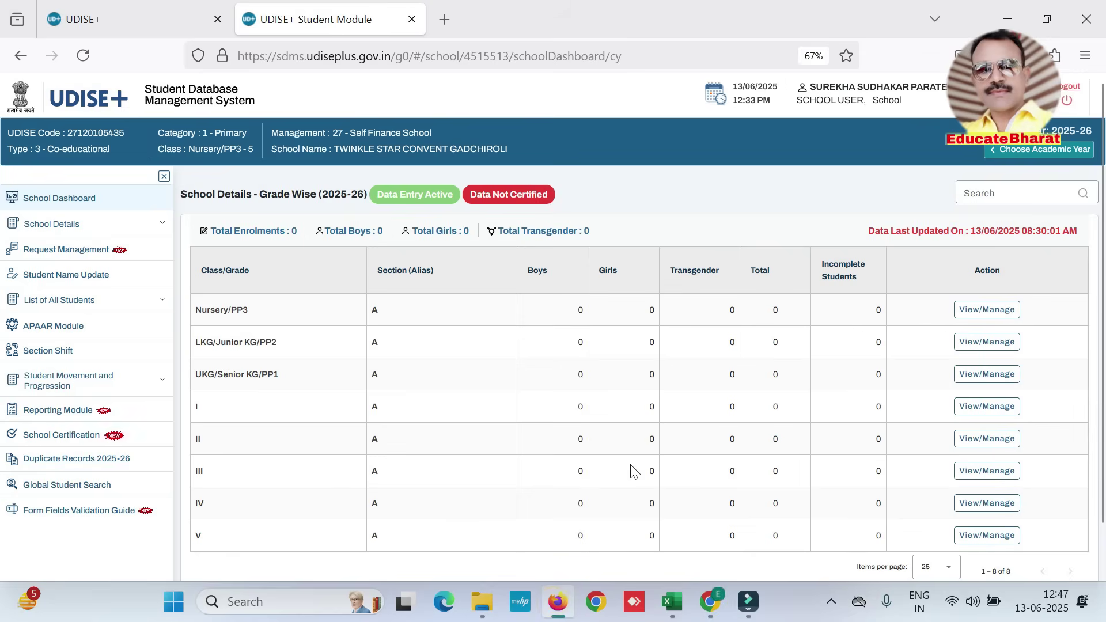